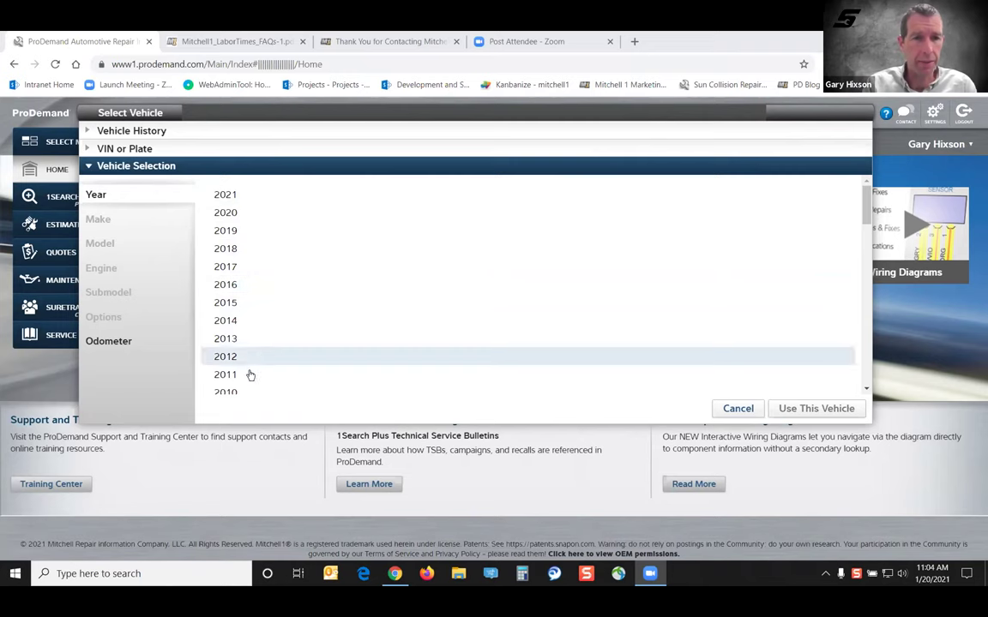
Step: Select the 2010 Toyota Camry with the 3.5L VIN K engine and SE submodel as the working vehicle
{"action": "left_click", "coordinate": [243, 392]}
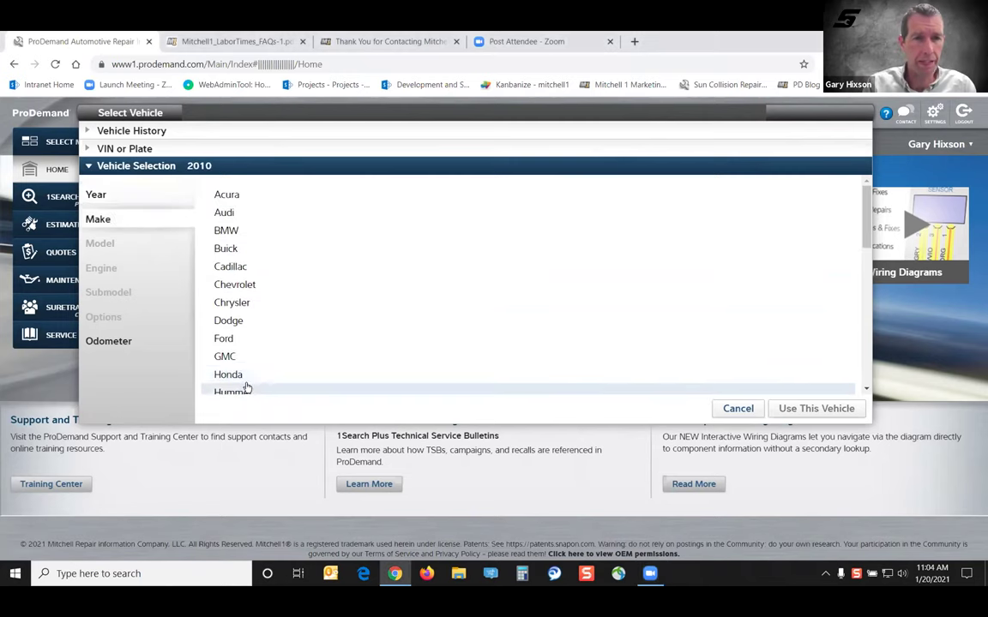
{"action": "scroll", "coordinate": [241, 355], "scroll_direction": "down", "scroll_amount": 5}
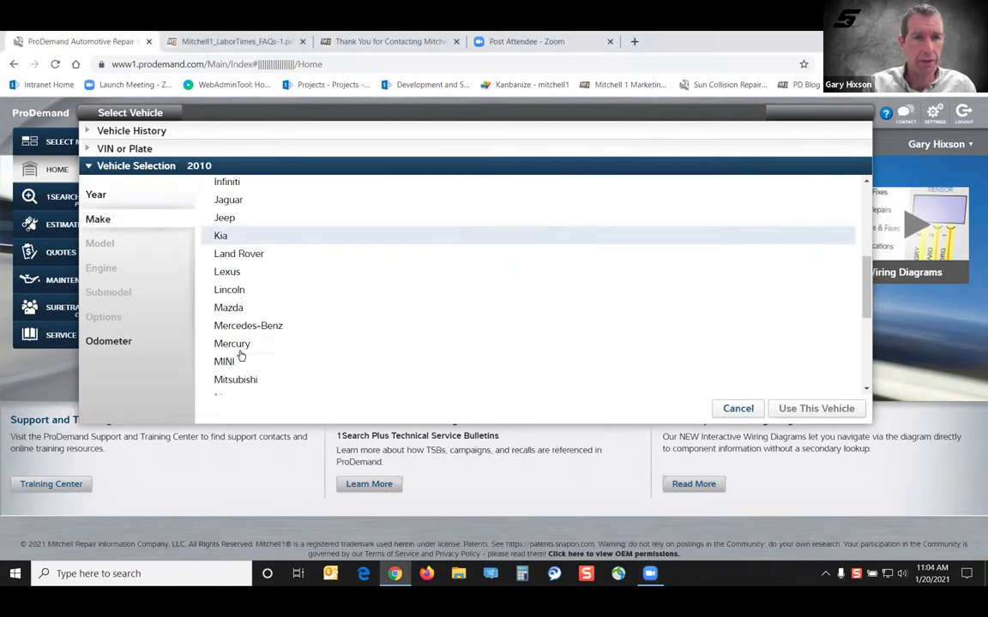
{"action": "scroll", "coordinate": [241, 356], "scroll_direction": "down", "scroll_amount": 2}
{"action": "left_click", "coordinate": [249, 358]}
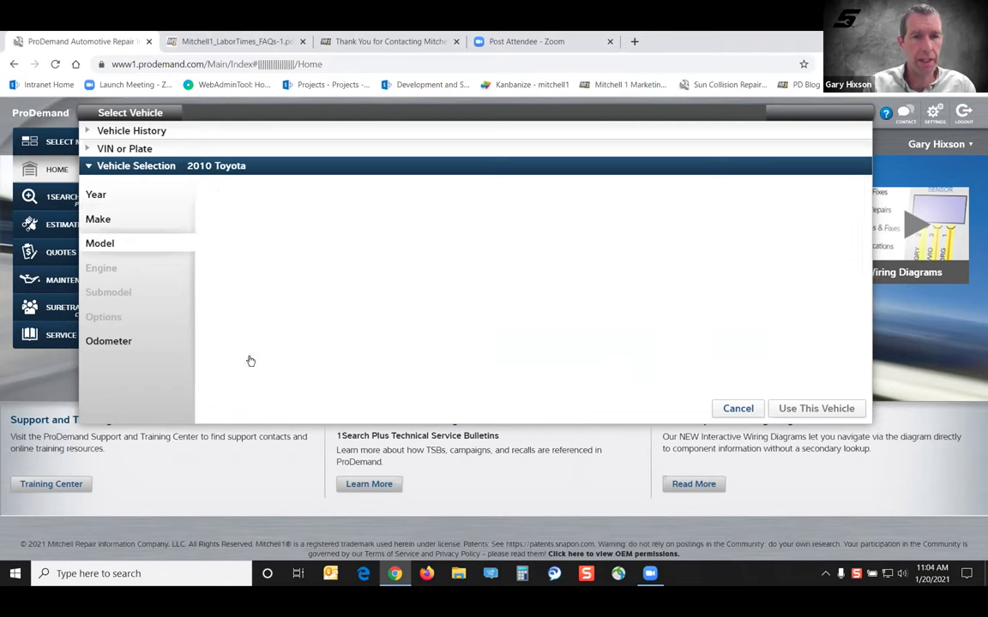
{"action": "left_click", "coordinate": [246, 237]}
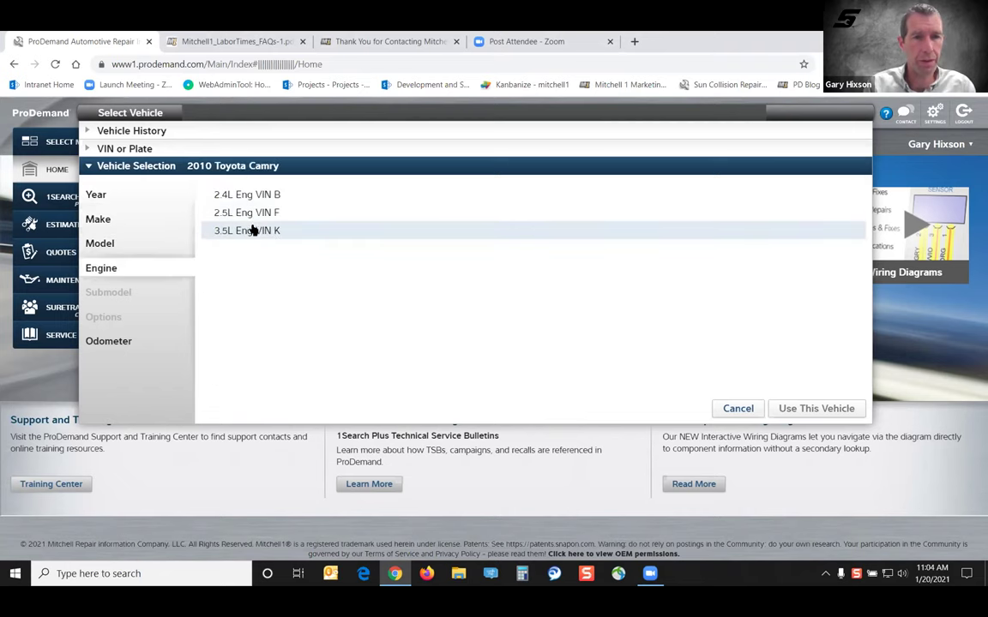
{"action": "left_click", "coordinate": [252, 229]}
{"action": "left_click", "coordinate": [254, 212]}
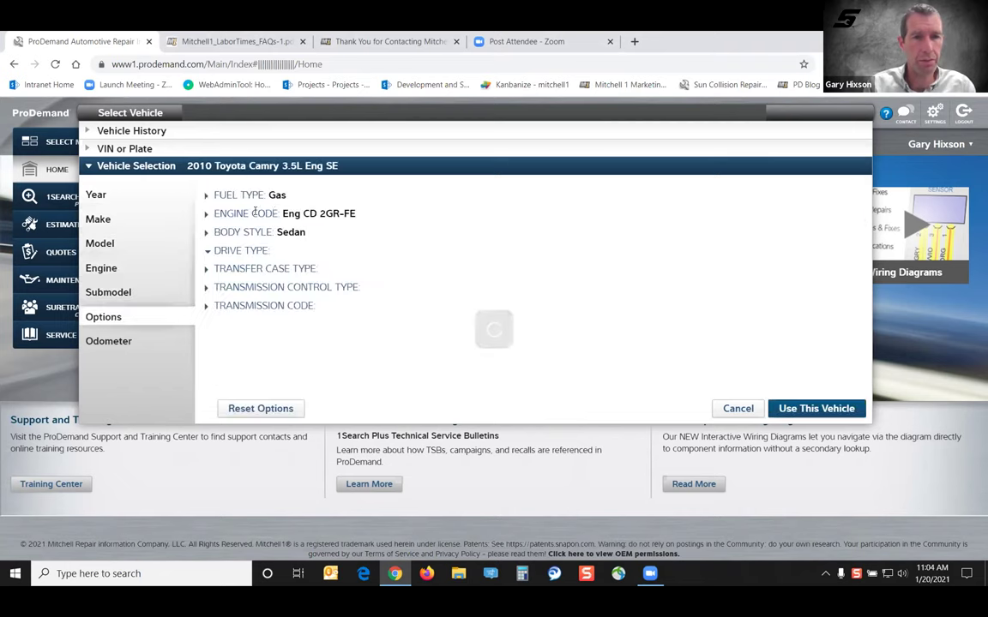
{"action": "left_click", "coordinate": [805, 410]}
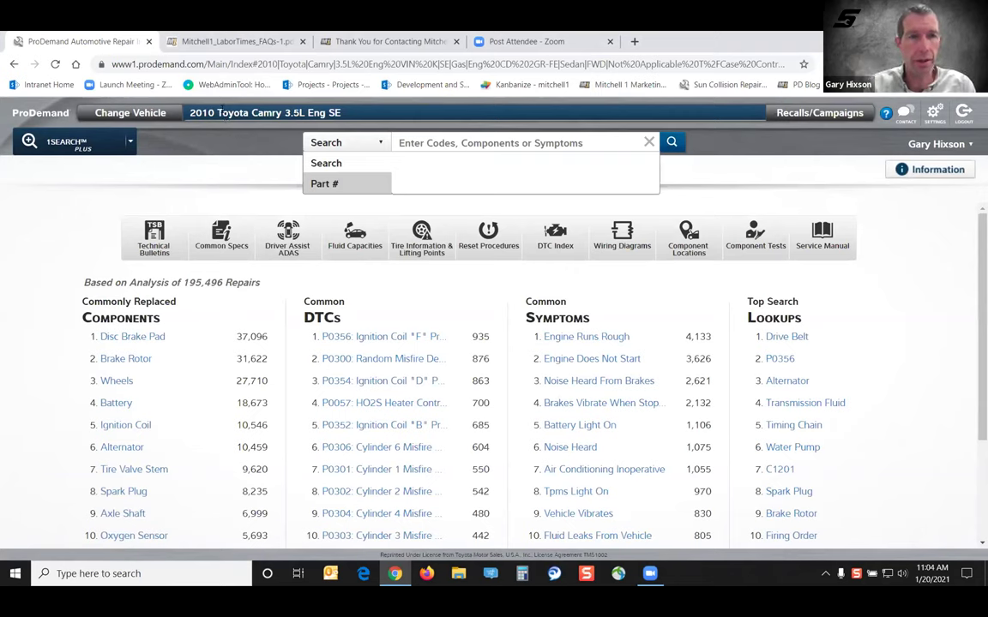
Step: Review the vehicle history list and open the VIN or Plate lookup for changing the vehicle
{"action": "left_click", "coordinate": [174, 114]}
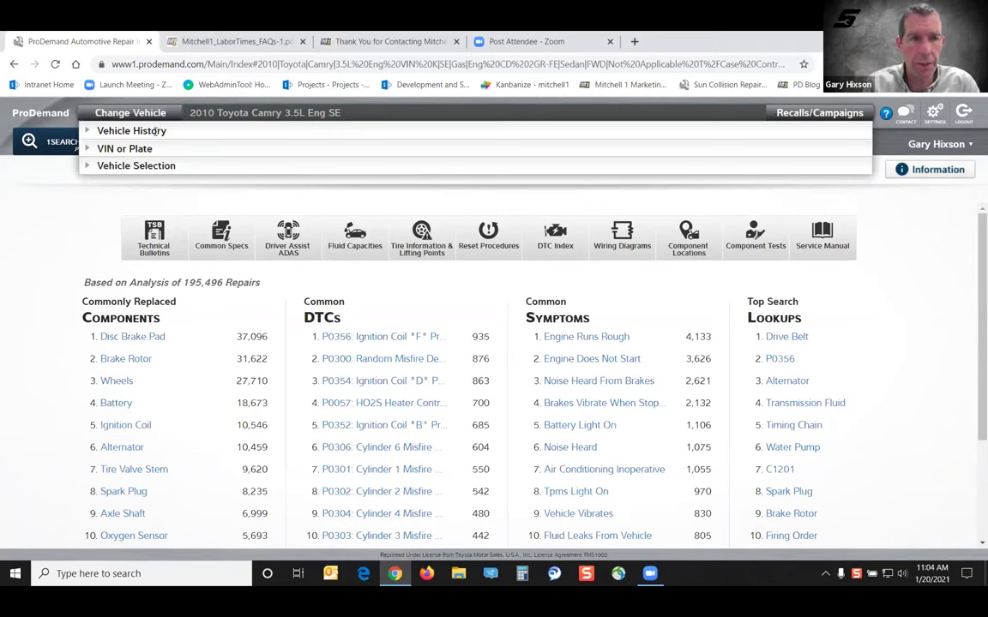
{"action": "left_click", "coordinate": [155, 130]}
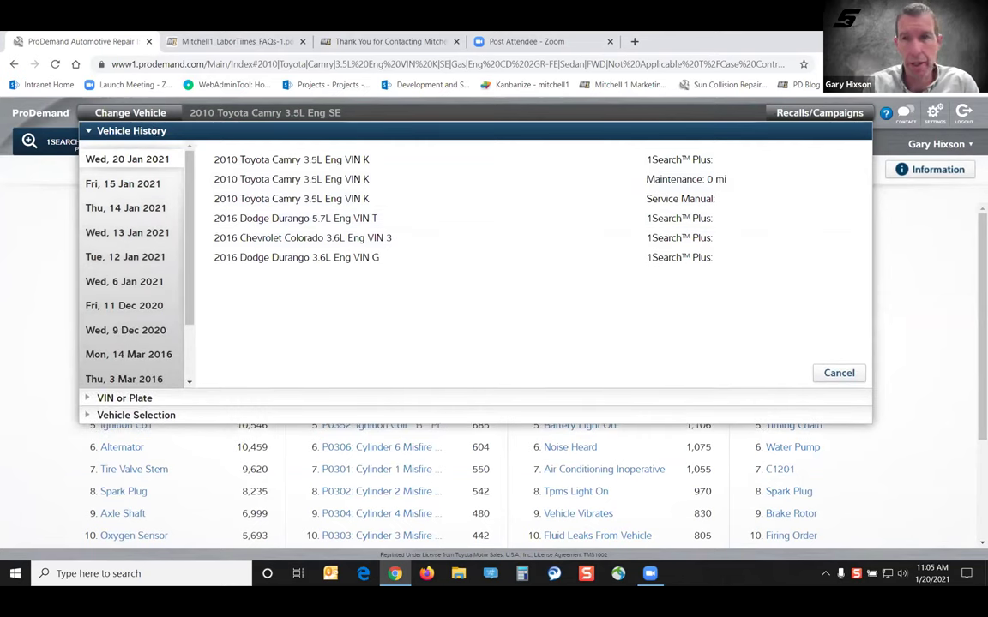
{"action": "left_click", "coordinate": [128, 130]}
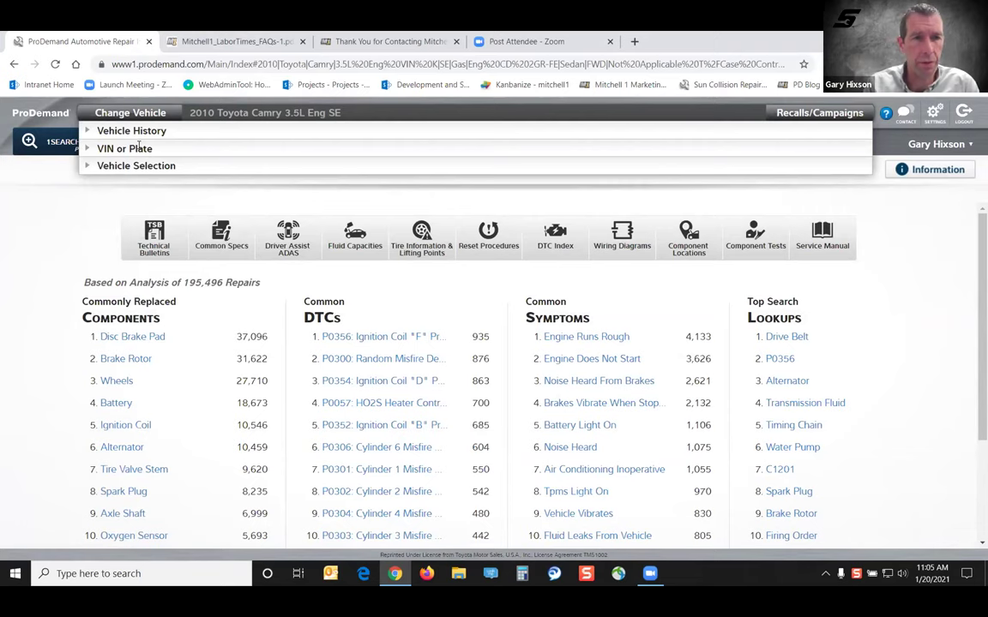
{"action": "left_click", "coordinate": [139, 147]}
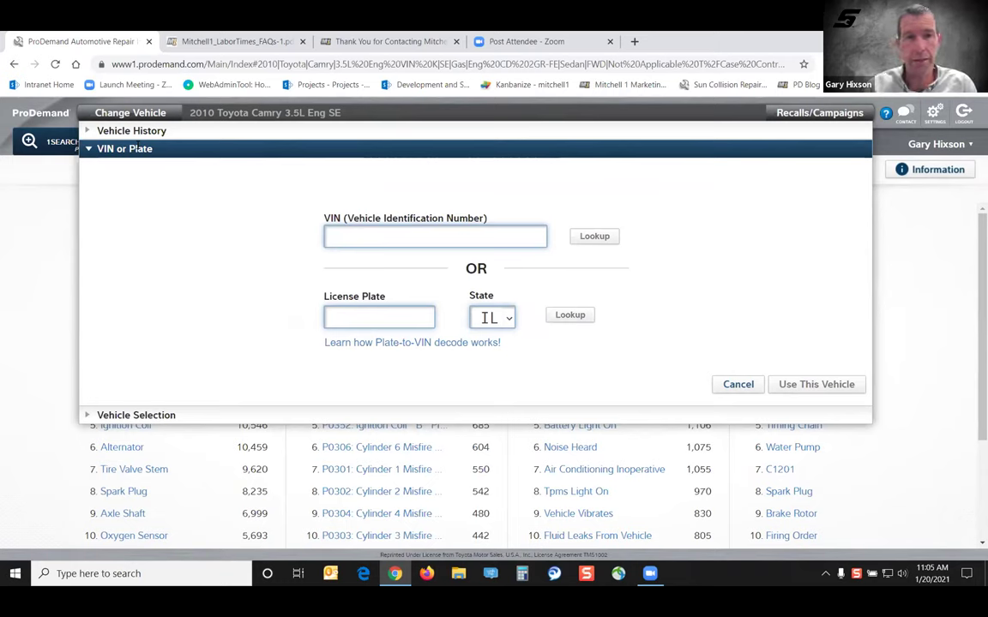
Step: Read the article on how Plate-to-VIN decode works through its common Q&As, and return to the ProDemand page
{"action": "left_click", "coordinate": [428, 344]}
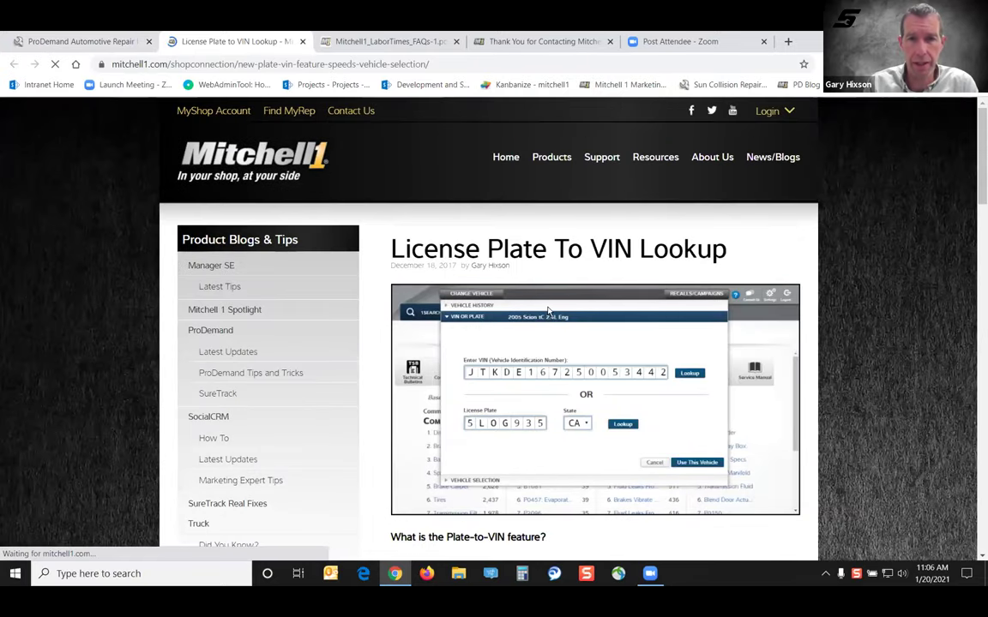
{"action": "scroll", "coordinate": [550, 316], "scroll_direction": "down", "scroll_amount": 2}
{"action": "scroll", "coordinate": [549, 317], "scroll_direction": "up", "scroll_amount": 1}
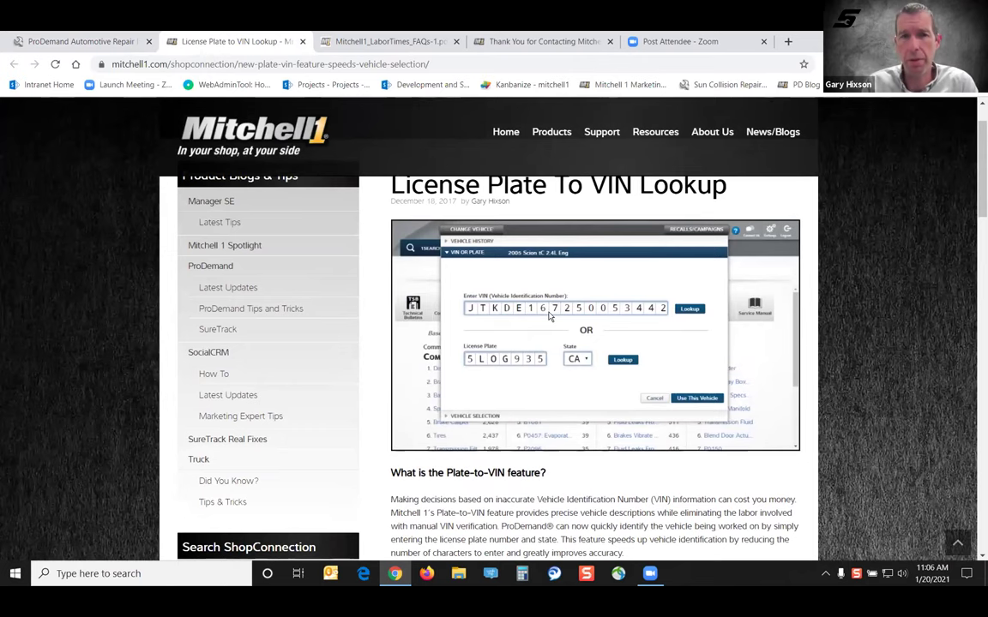
{"action": "scroll", "coordinate": [553, 339], "scroll_direction": "down", "scroll_amount": 1}
{"action": "scroll", "coordinate": [553, 343], "scroll_direction": "down", "scroll_amount": 7}
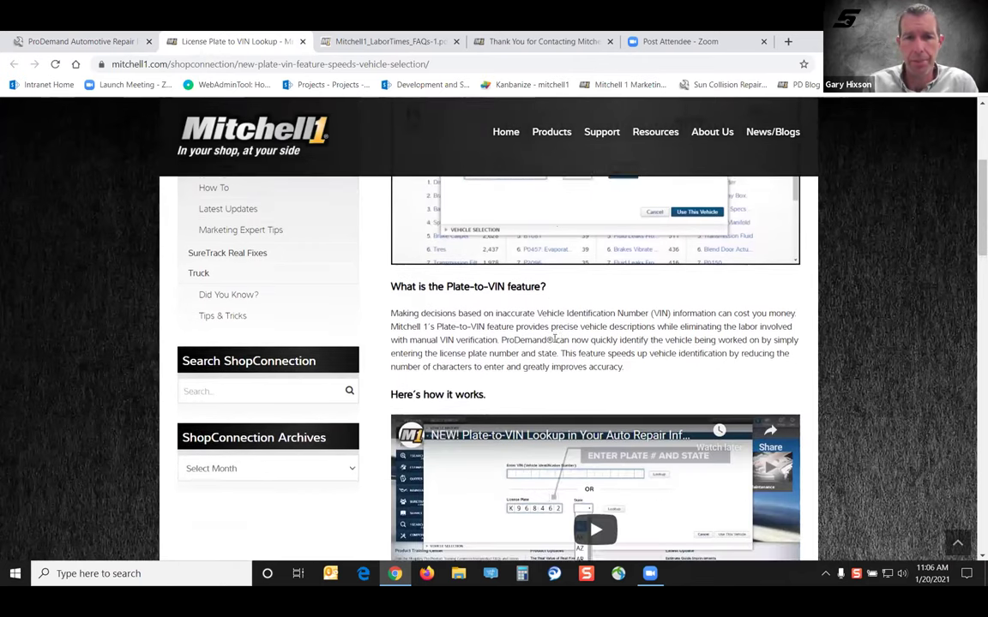
{"action": "scroll", "coordinate": [543, 360], "scroll_direction": "down", "scroll_amount": 2}
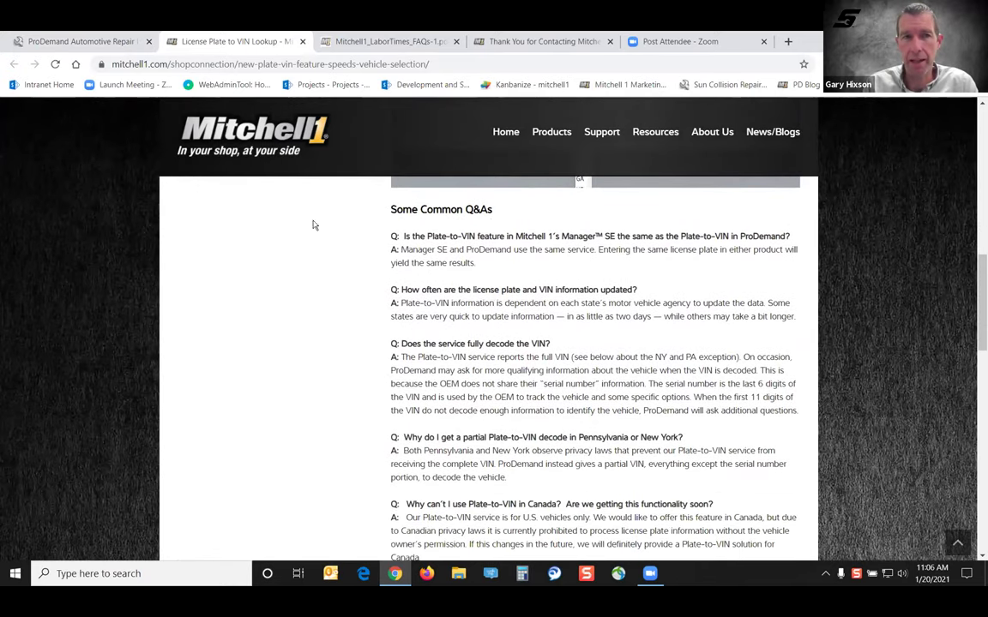
{"action": "left_click", "coordinate": [69, 42]}
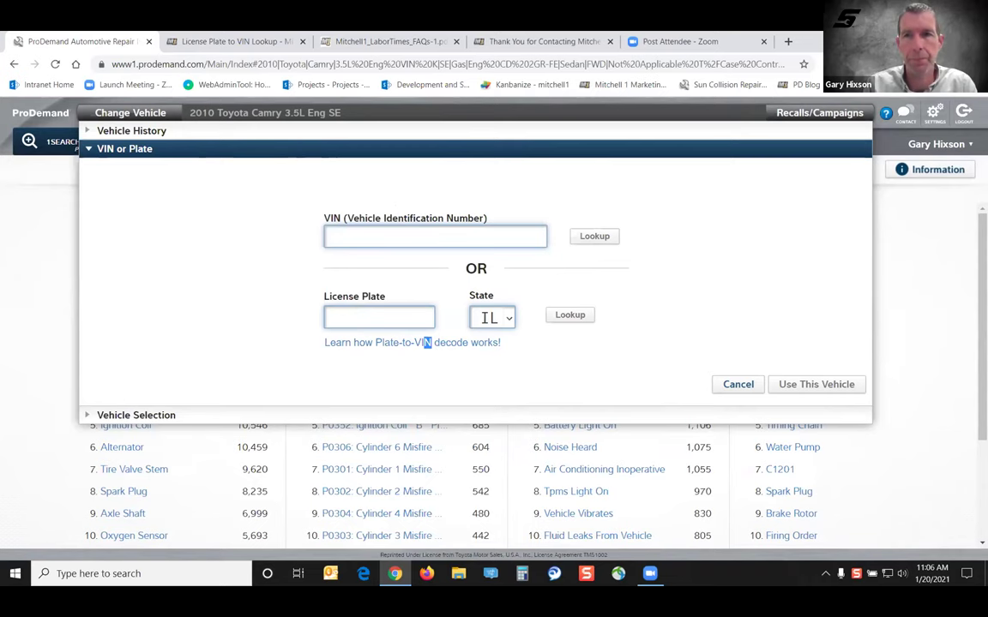
Step: Close the vehicle selector and view the safety recalls and OEM campaigns for the Camry
{"action": "left_click", "coordinate": [160, 115]}
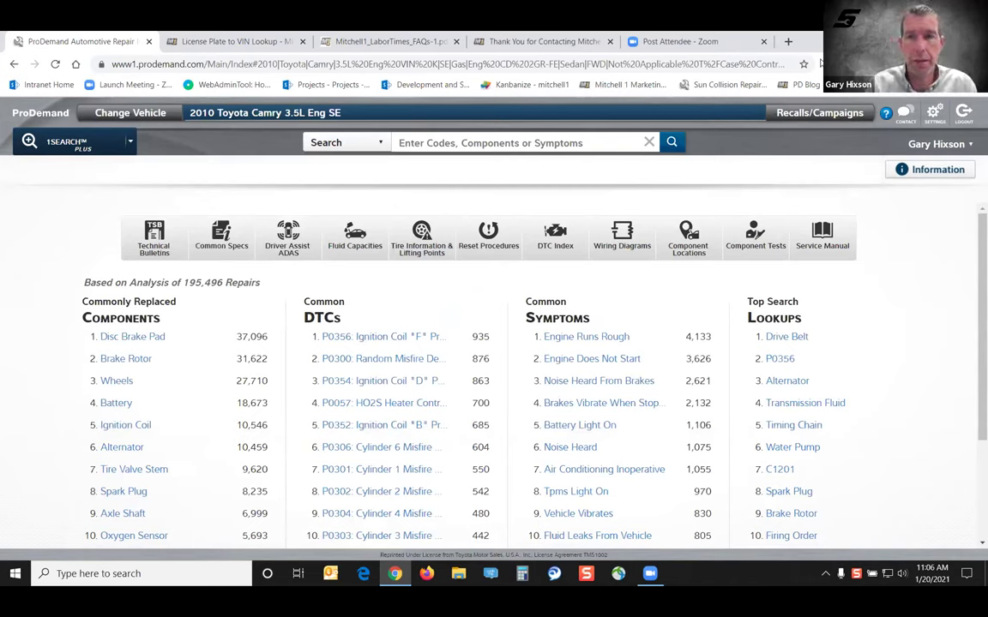
{"action": "left_click", "coordinate": [821, 115]}
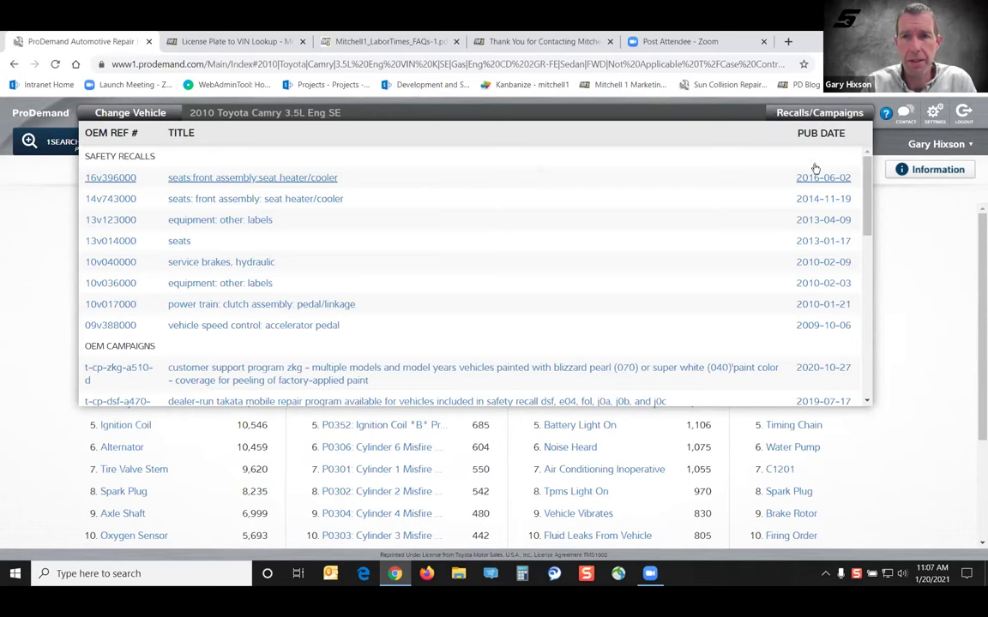
{"action": "left_click", "coordinate": [859, 120]}
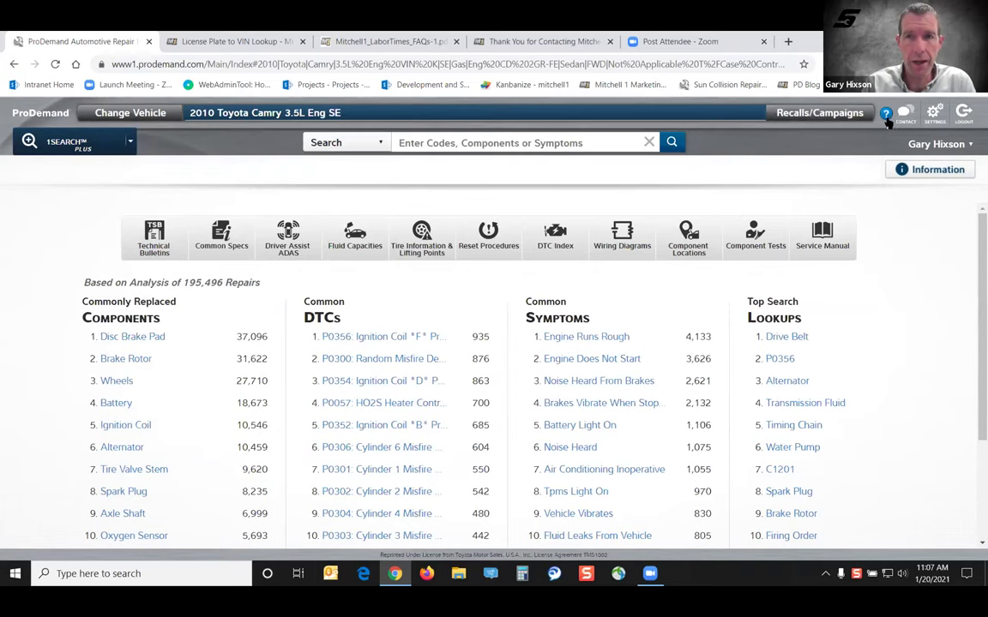
Step: Browse the help window's tours, videos and other resources, and close it
{"action": "left_click", "coordinate": [887, 118]}
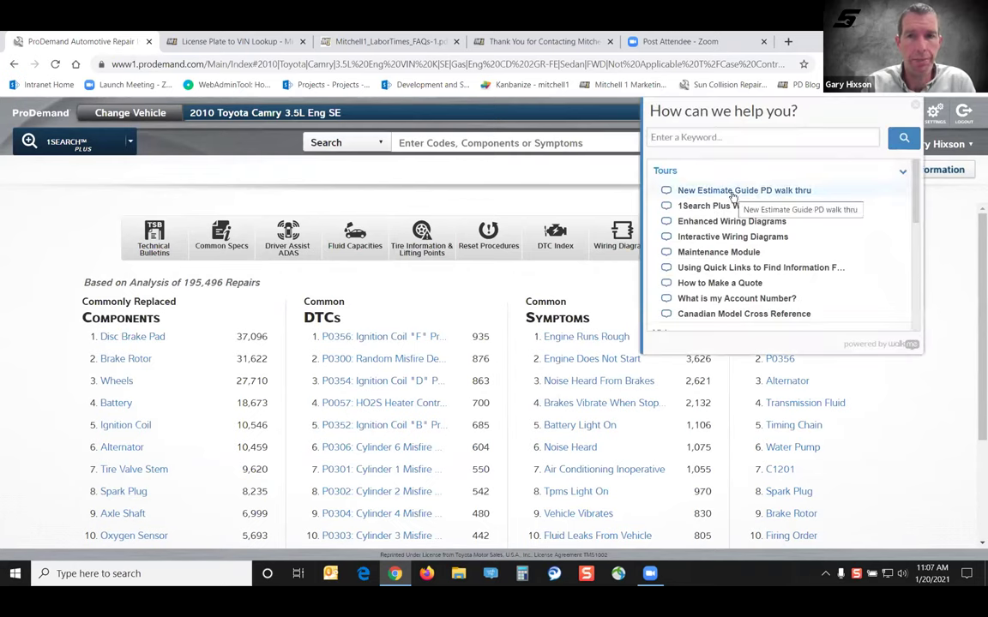
{"action": "scroll", "coordinate": [733, 197], "scroll_direction": "down", "scroll_amount": 1}
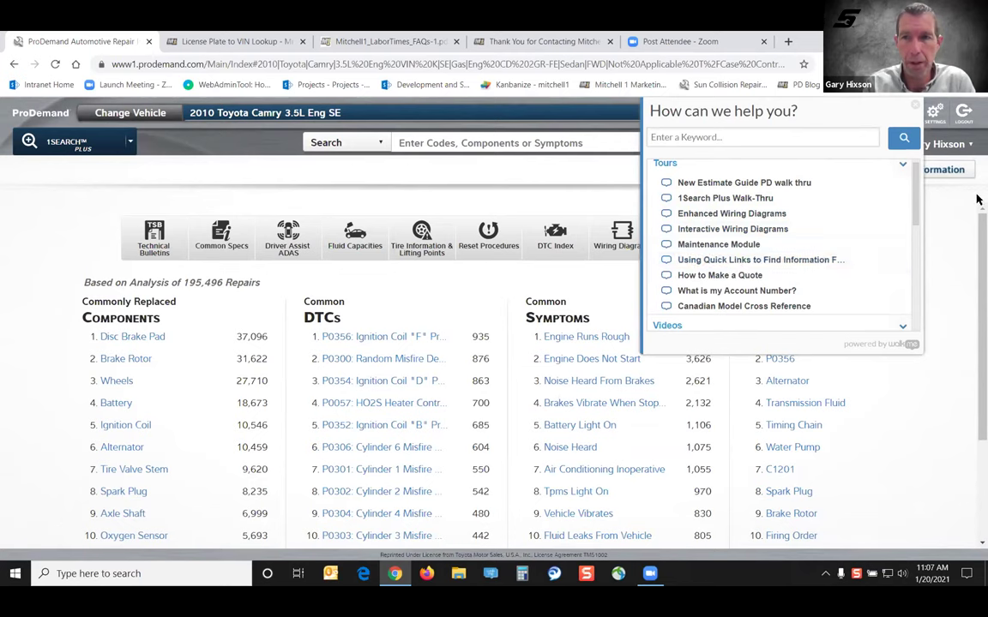
{"action": "scroll", "coordinate": [914, 217], "scroll_direction": "down", "scroll_amount": 1}
{"action": "scroll", "coordinate": [911, 229], "scroll_direction": "down", "scroll_amount": 1}
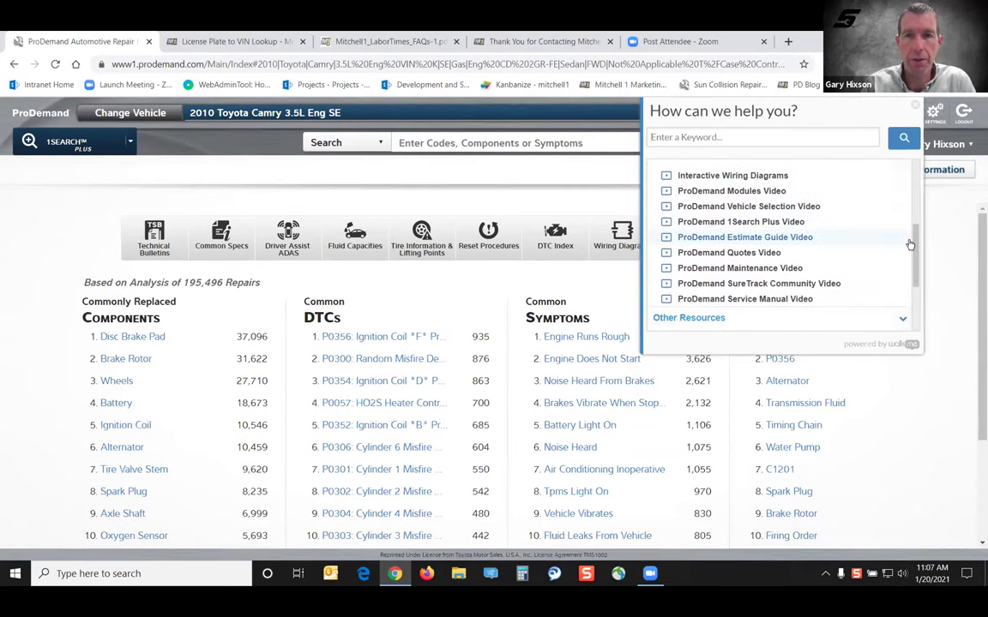
{"action": "scroll", "coordinate": [912, 247], "scroll_direction": "down", "scroll_amount": 2}
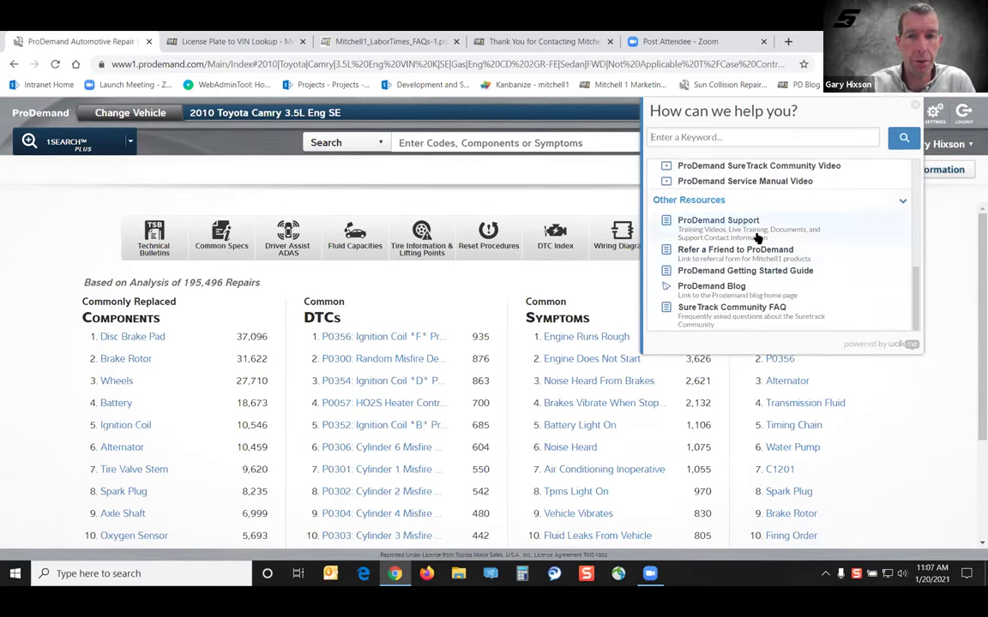
{"action": "left_click", "coordinate": [917, 105]}
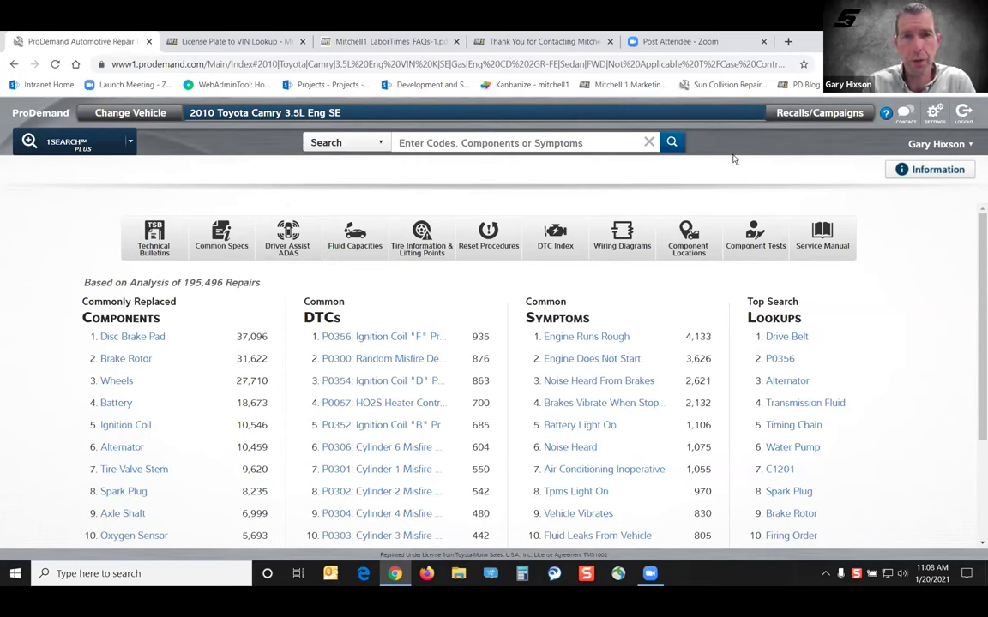
Step: View the list of available modules and briefly highlight the line stating how many repairs were analyzed
{"action": "left_click", "coordinate": [125, 146]}
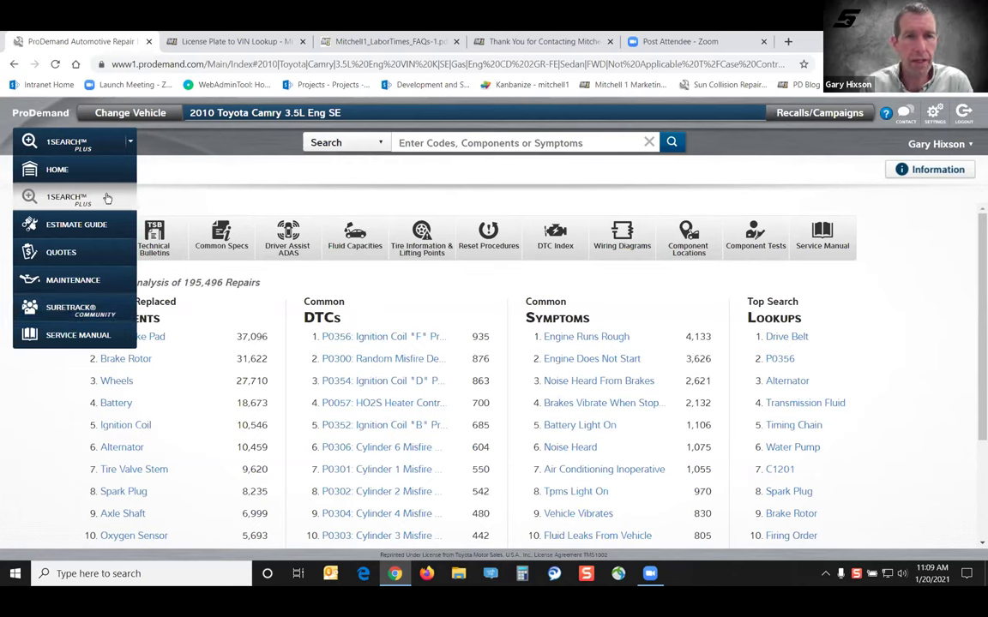
{"action": "left_click", "coordinate": [131, 144]}
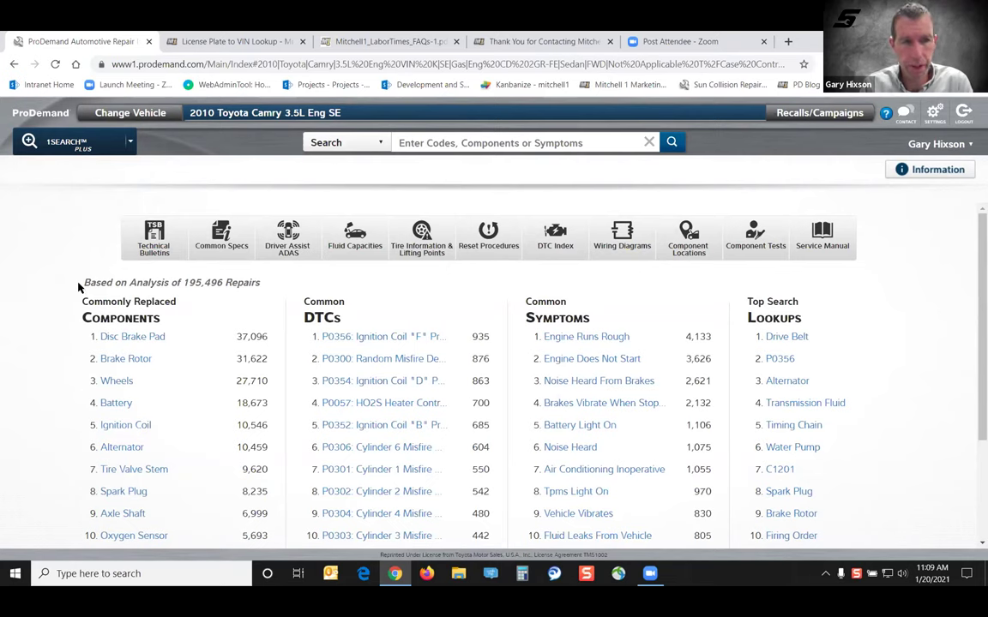
{"action": "left_click_drag", "start_coordinate": [79, 285], "coordinate": [260, 284]}
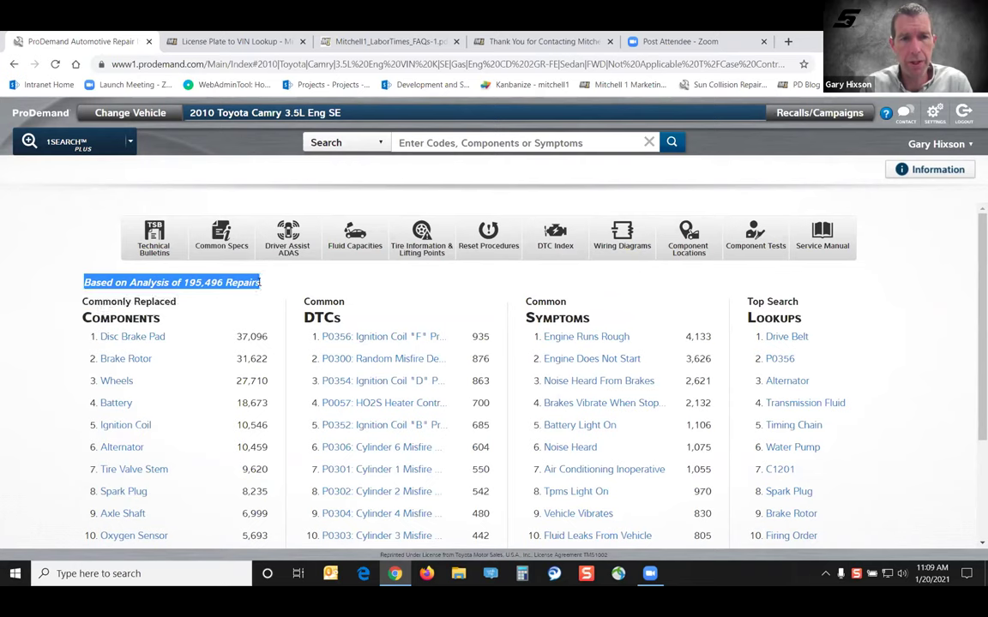
{"action": "left_click", "coordinate": [266, 283]}
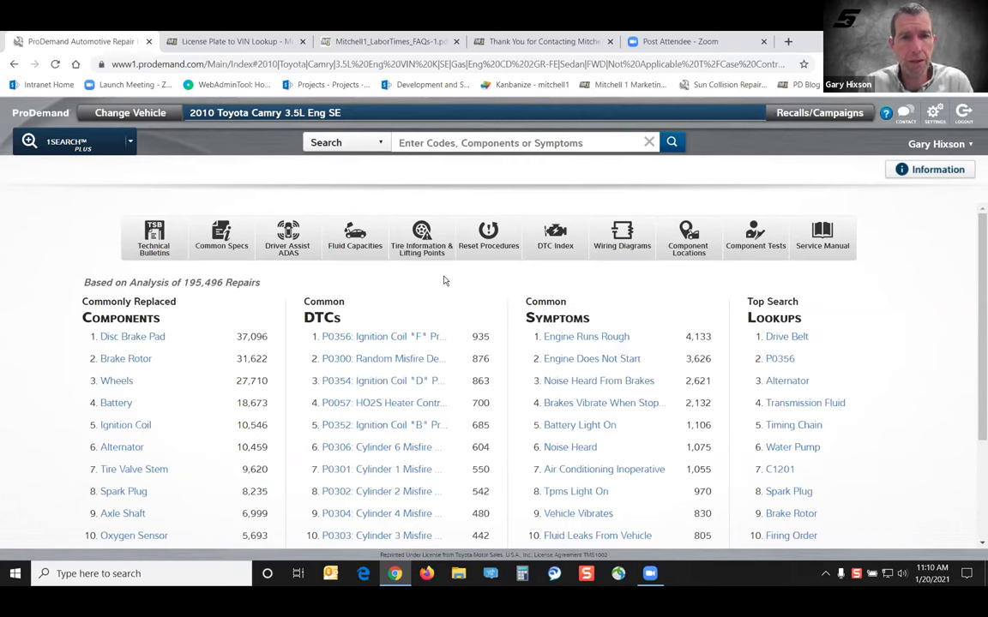
Step: Search the vehicle's technical bulletins for "water pump", clear the search and close the bulletins
{"action": "left_click", "coordinate": [156, 240]}
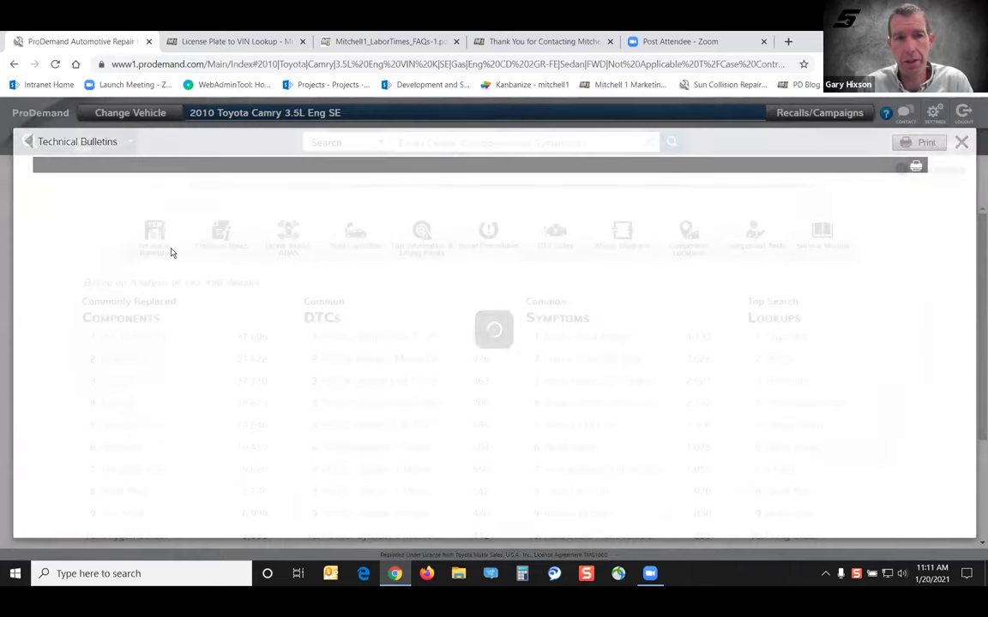
{"action": "left_click", "coordinate": [168, 201]}
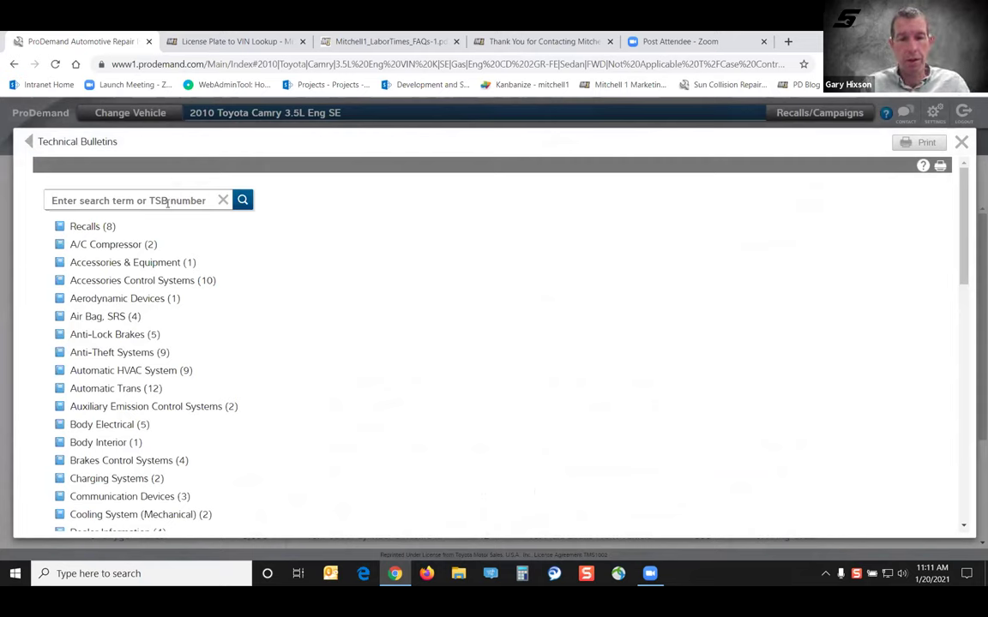
{"action": "type", "text": "water pump"}
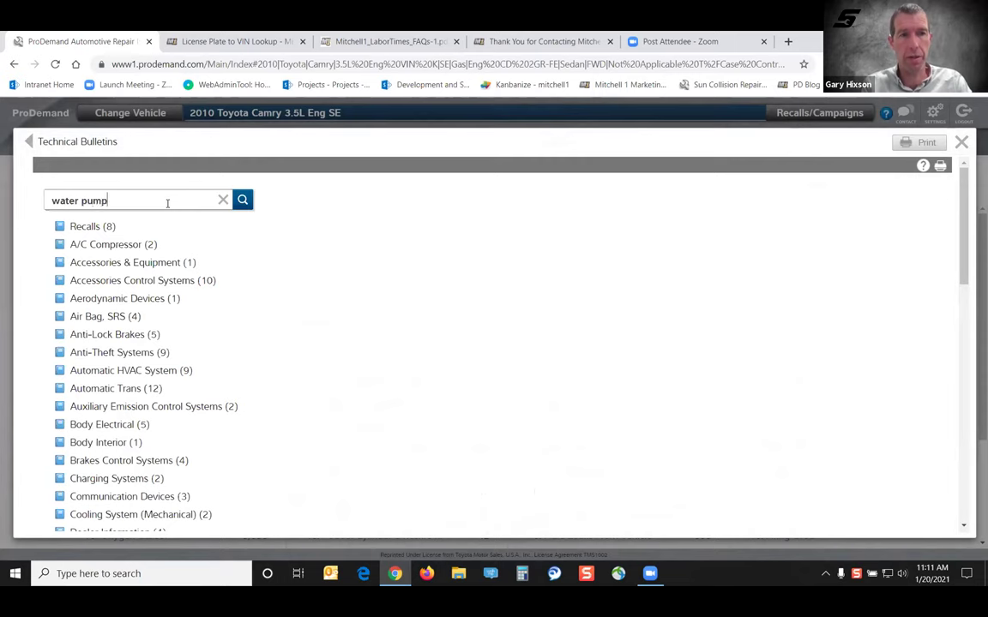
{"action": "key", "text": "Return"}
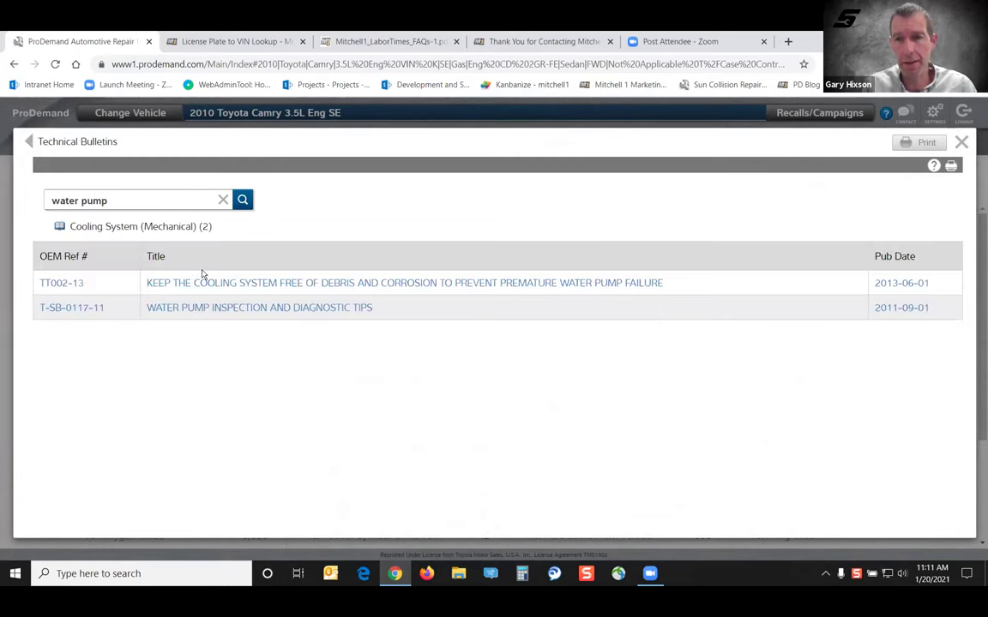
{"action": "left_click", "coordinate": [223, 203]}
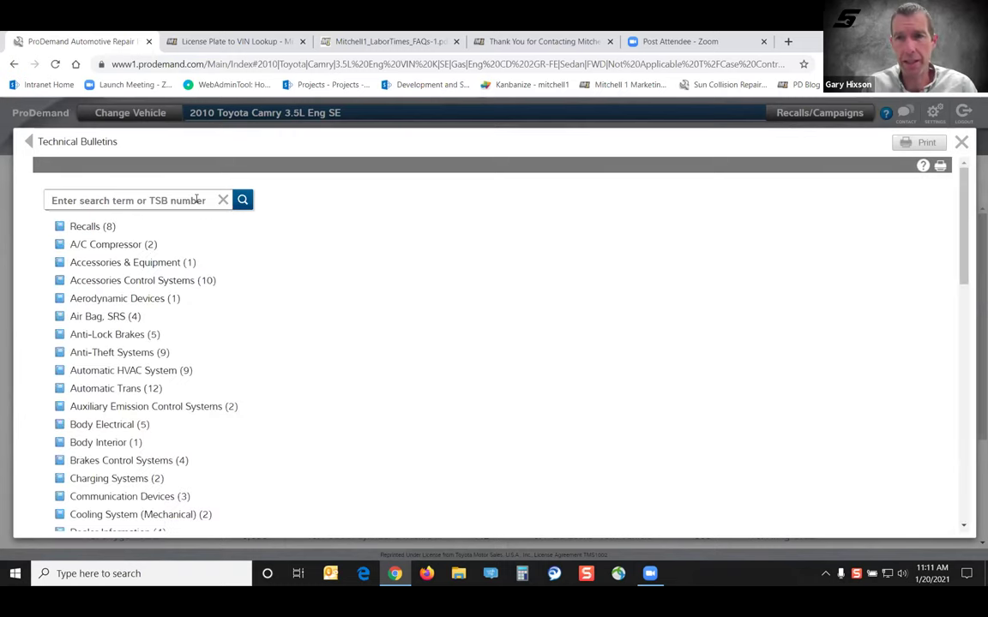
{"action": "left_click", "coordinate": [961, 143]}
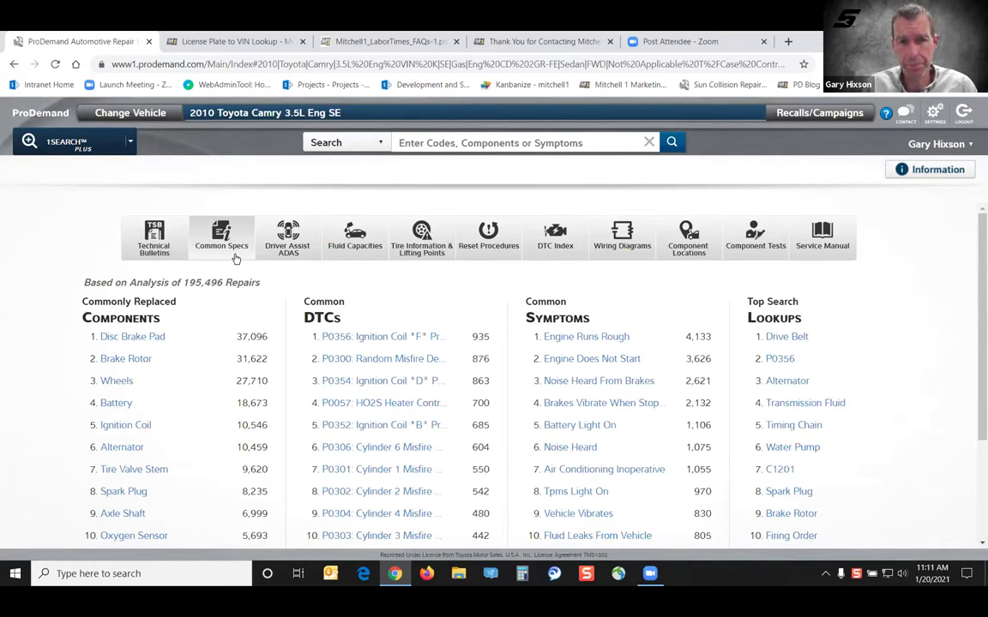
Step: Review the Driver Assist ADAS components for automated parking and electronic stability control, check the ADAS help articles, and close the ADAS information
{"action": "left_click", "coordinate": [310, 258]}
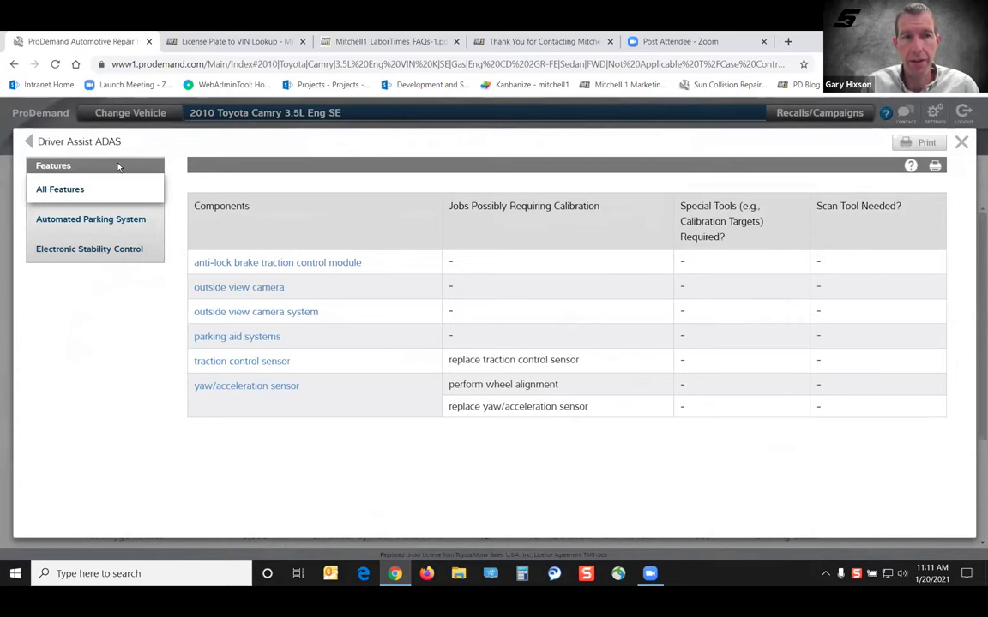
{"action": "left_click", "coordinate": [120, 220]}
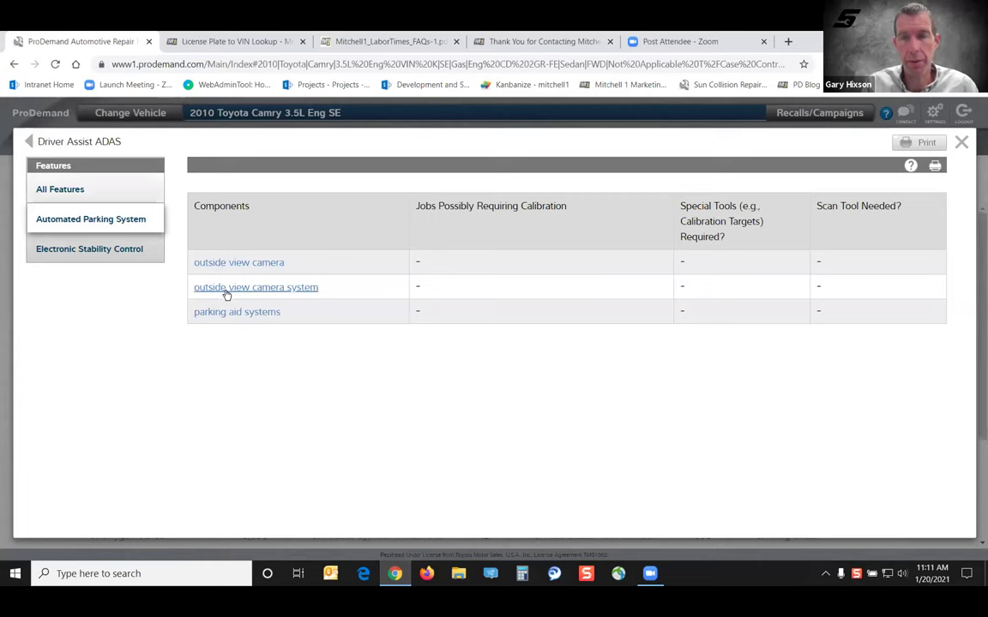
{"action": "left_click", "coordinate": [140, 255]}
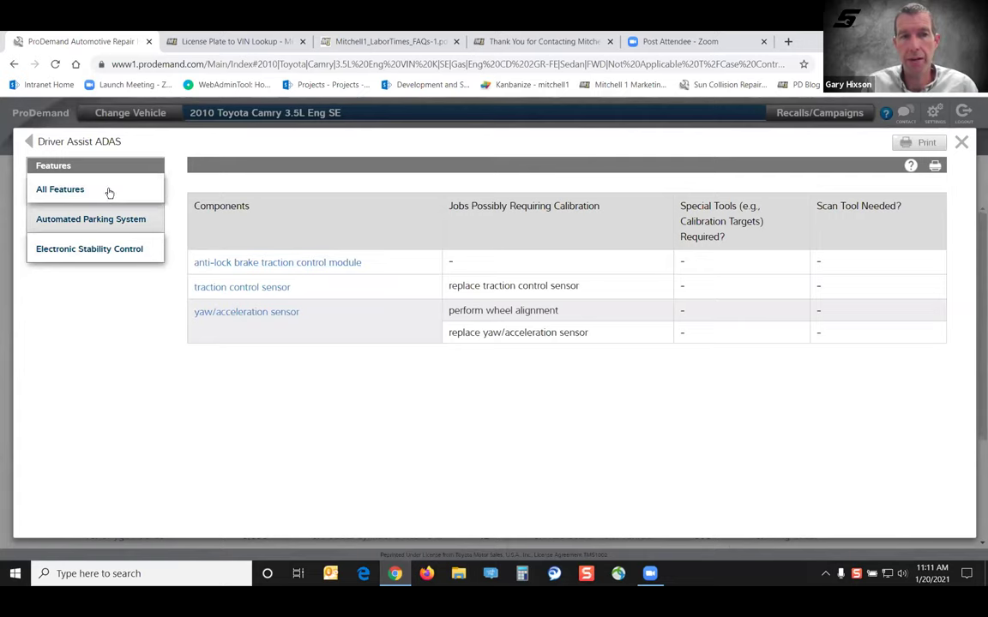
{"action": "left_click", "coordinate": [910, 167]}
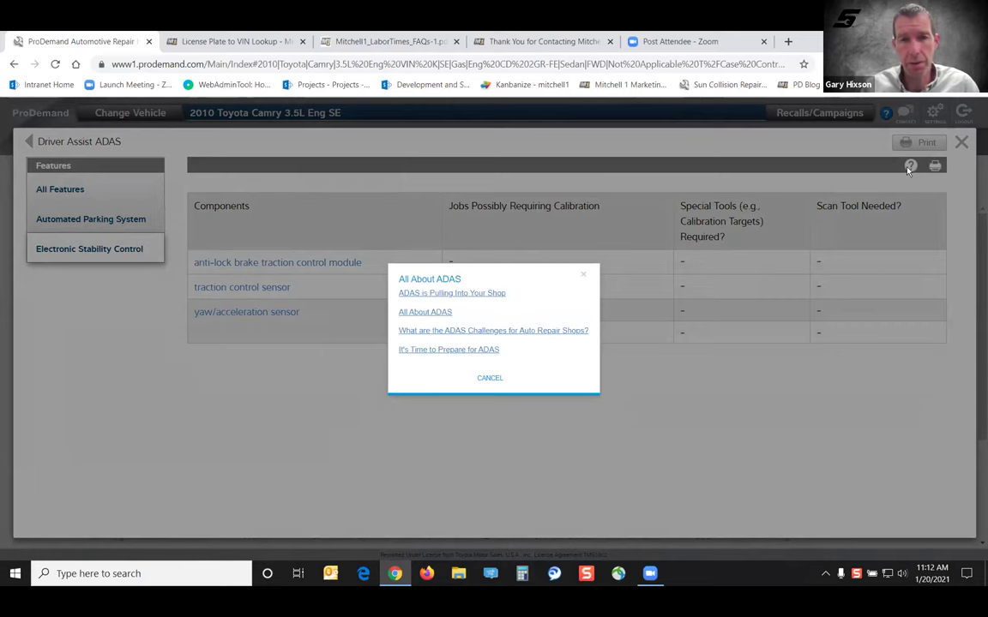
{"action": "left_click", "coordinate": [581, 277]}
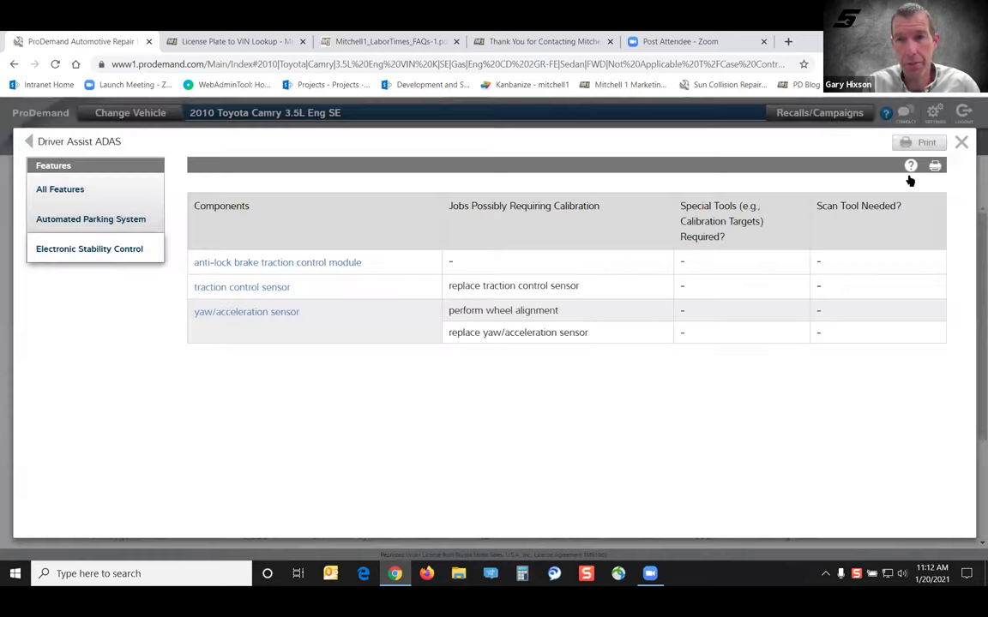
{"action": "left_click", "coordinate": [963, 144]}
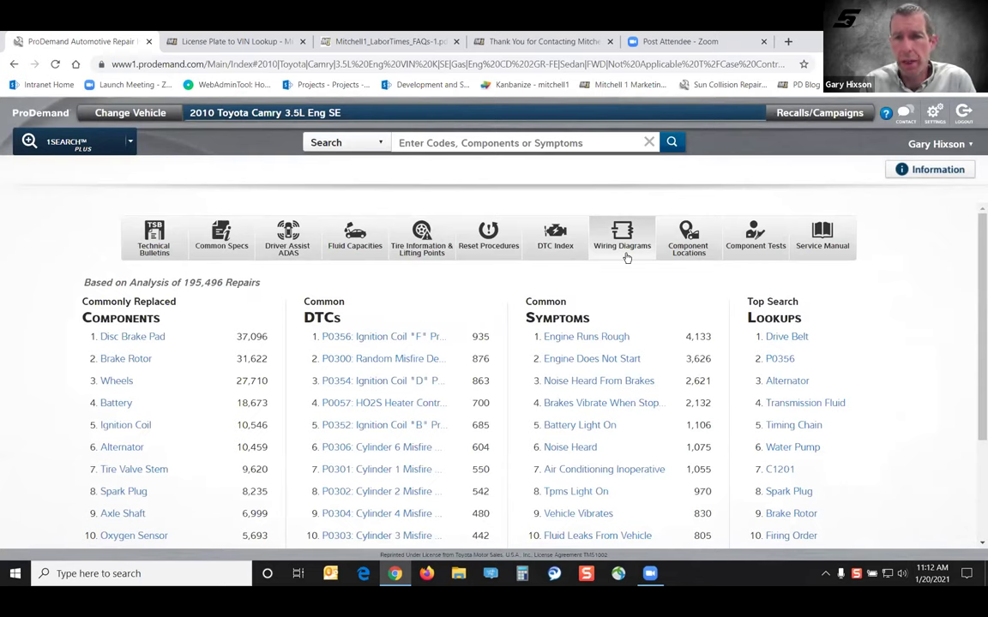
Step: Search the Camry's information for "vvt sensor" and open the matching component result
{"action": "left_click", "coordinate": [471, 143]}
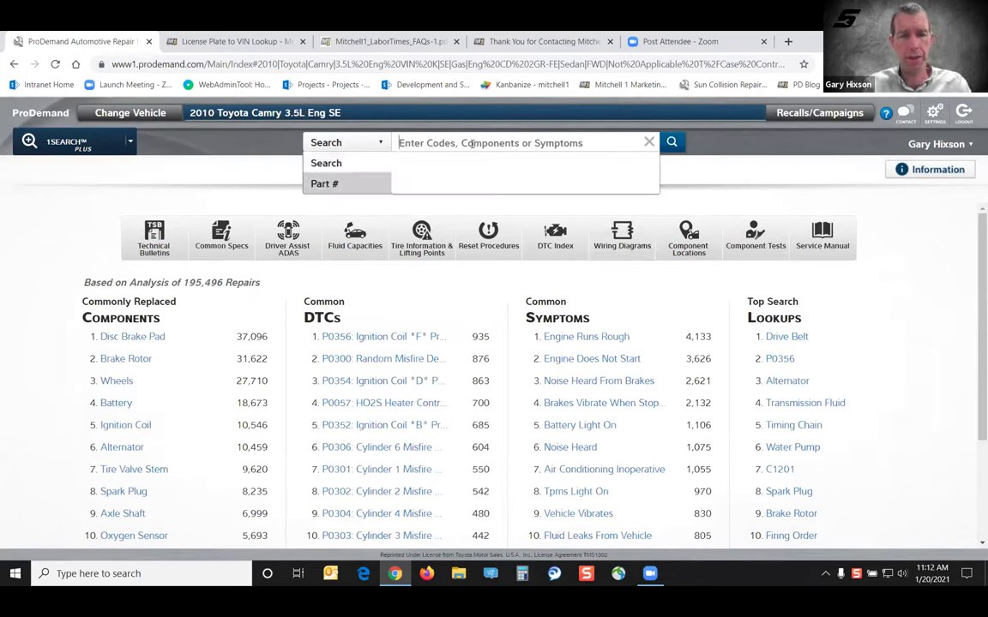
{"action": "type", "text": "vvt"}
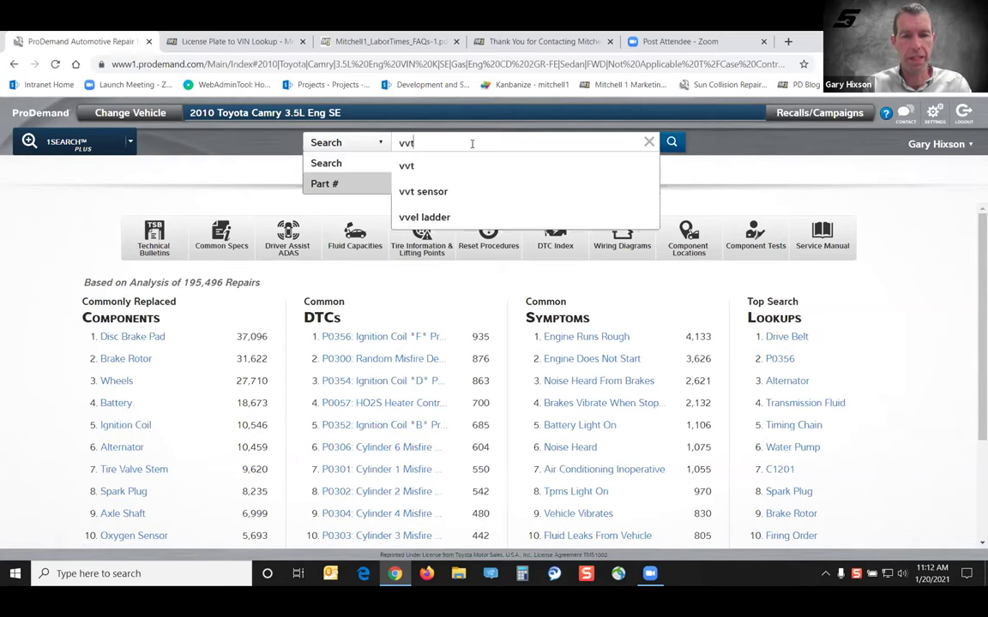
{"action": "type", "text": " sensor"}
{"action": "left_click", "coordinate": [433, 165]}
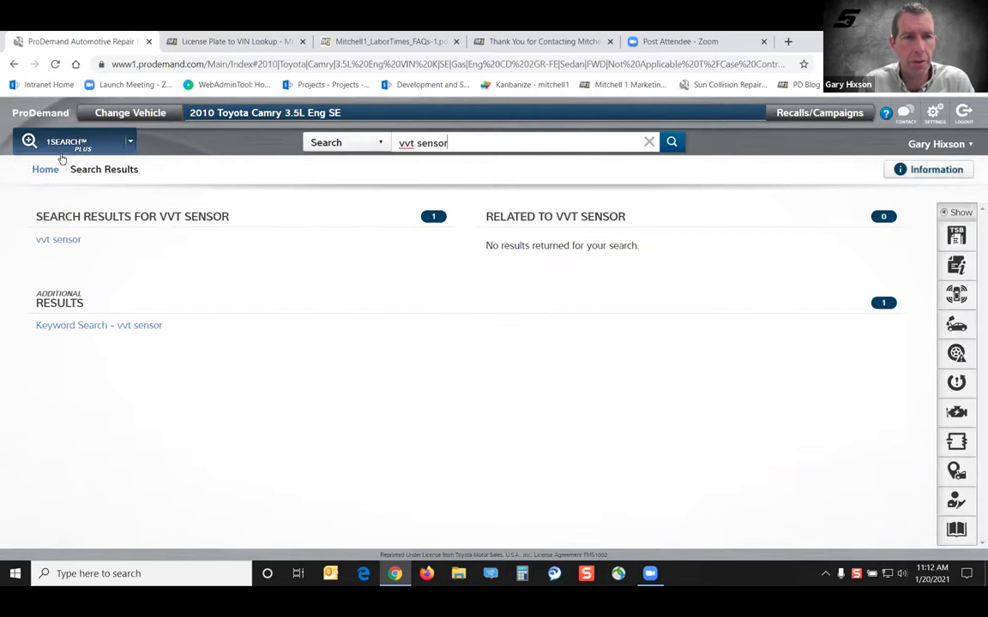
{"action": "left_click", "coordinate": [56, 243]}
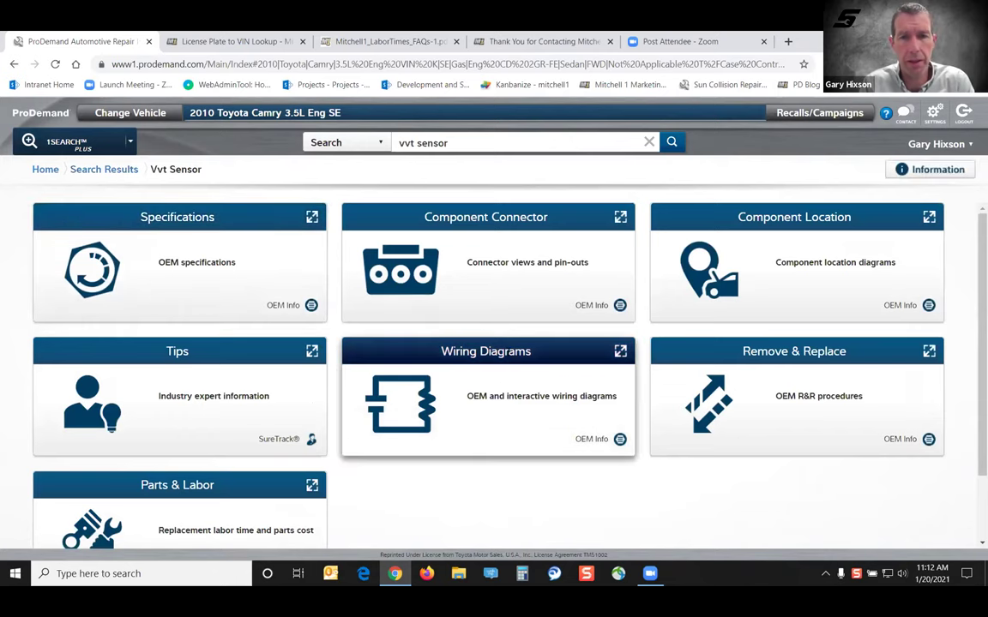
Step: Open the VVT sensor's wiring diagrams and show the 3.5L Engine Performance Circuit (4 of 5) full-screen
{"action": "left_click", "coordinate": [494, 343]}
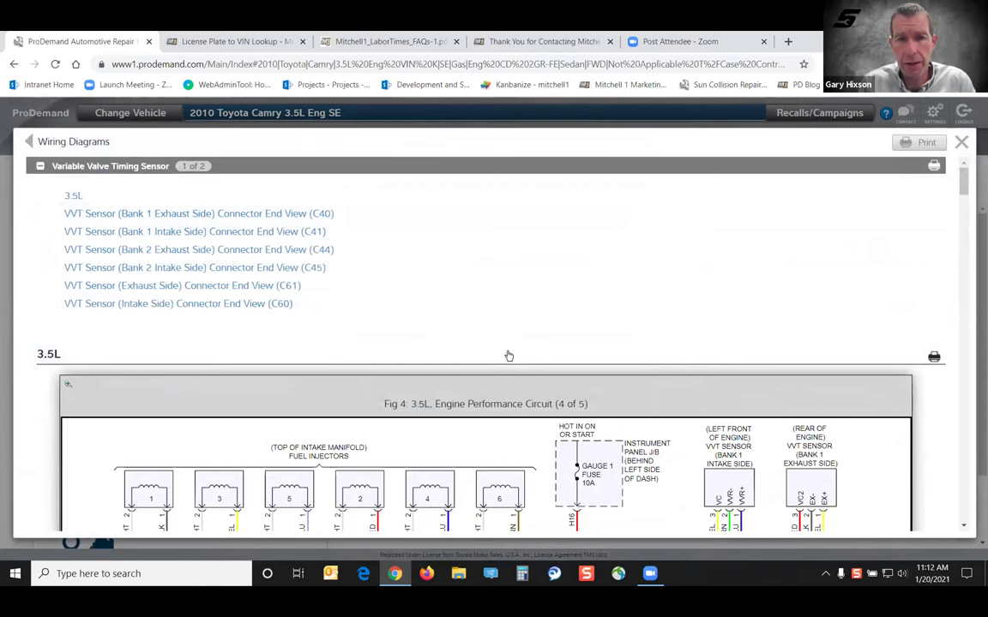
{"action": "scroll", "coordinate": [533, 393], "scroll_direction": "down", "scroll_amount": 1}
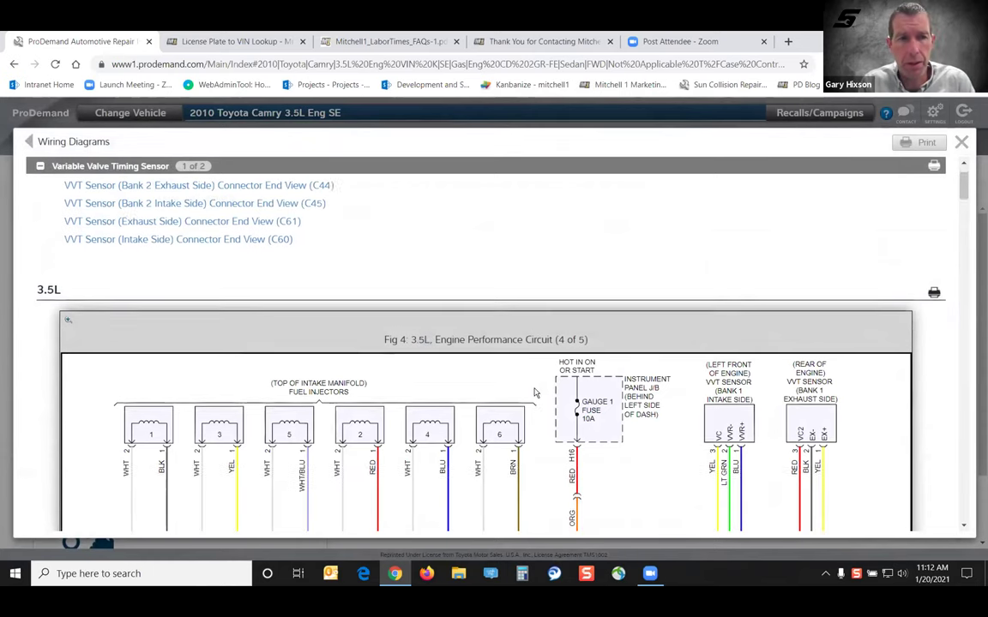
{"action": "scroll", "coordinate": [534, 393], "scroll_direction": "down", "scroll_amount": 2}
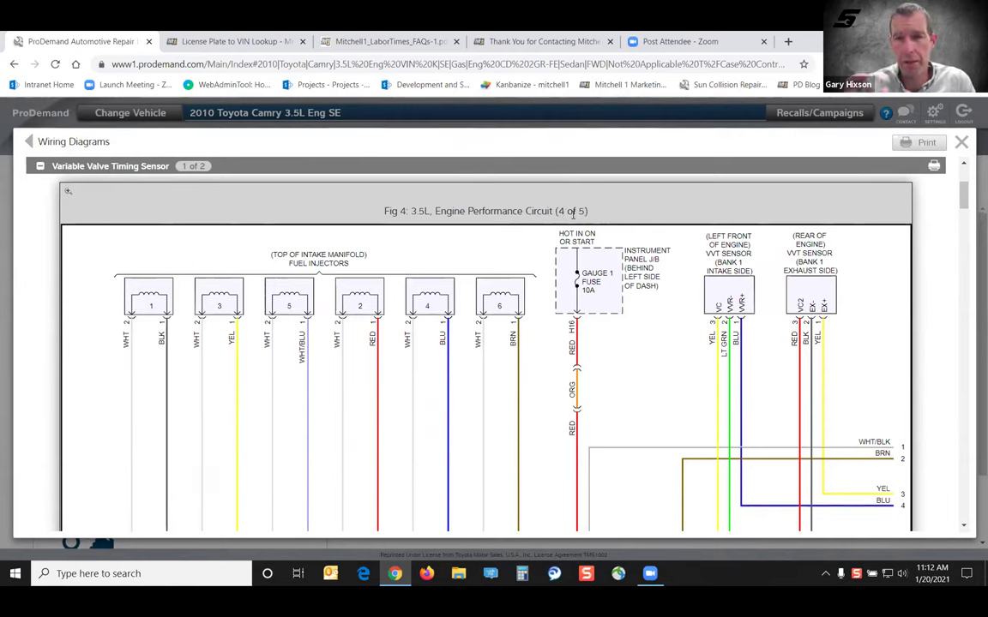
{"action": "left_click", "coordinate": [573, 215]}
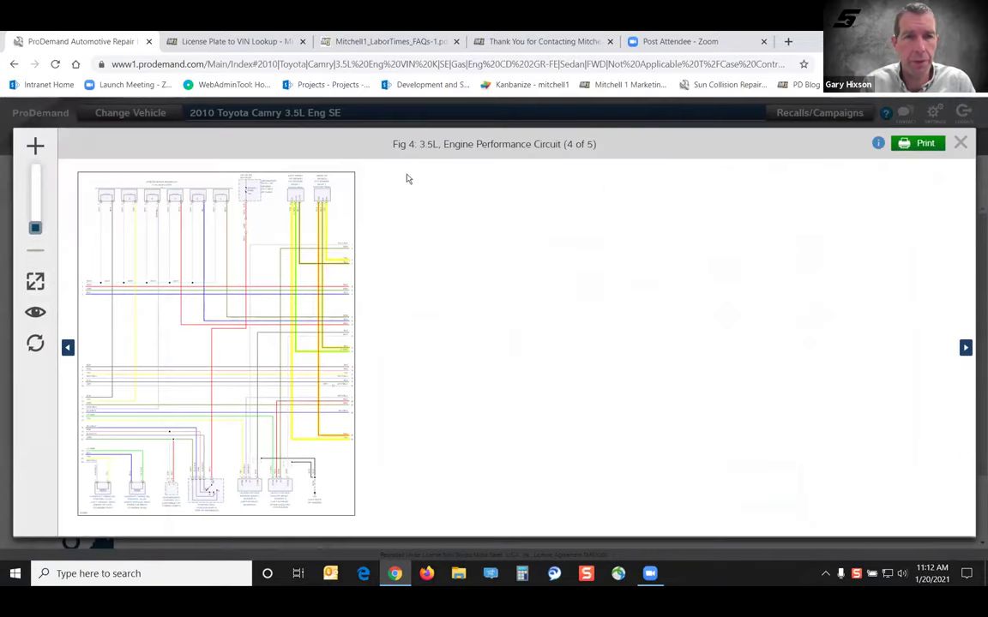
Step: Enlarge the circuit diagram, follow the highlighted VVT sensor wires onto sheet 5 of 5, and return to sheet 4
{"action": "left_click", "coordinate": [35, 147]}
{"action": "left_click", "coordinate": [36, 147]}
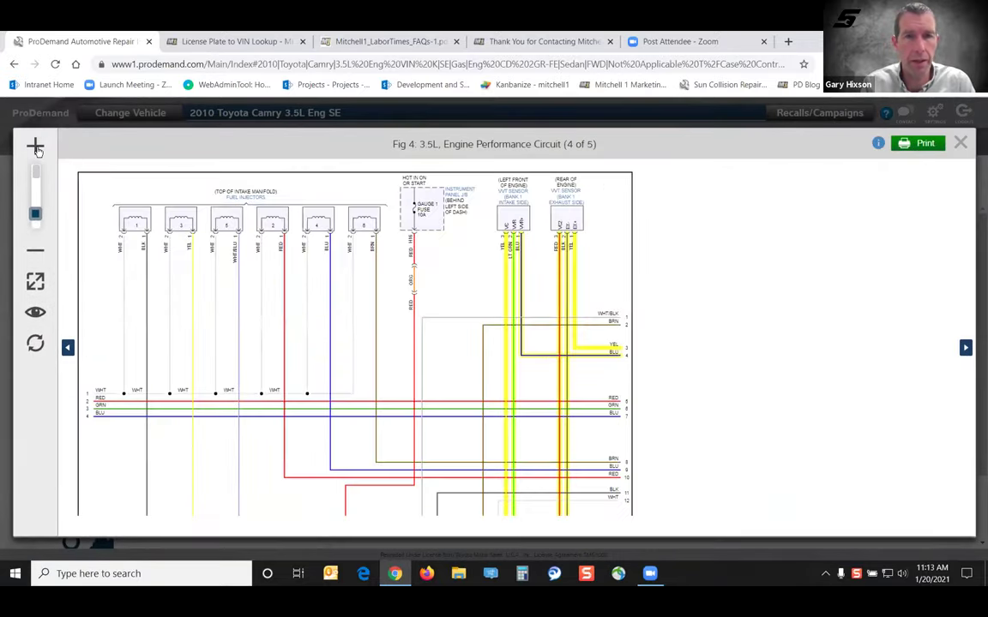
{"action": "left_click", "coordinate": [35, 147]}
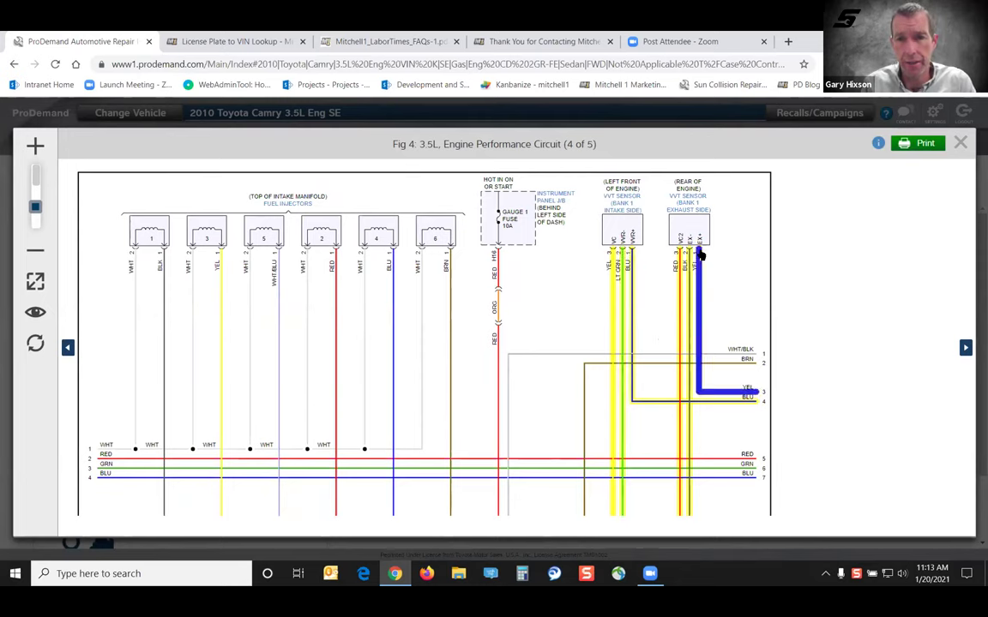
{"action": "left_click", "coordinate": [966, 347]}
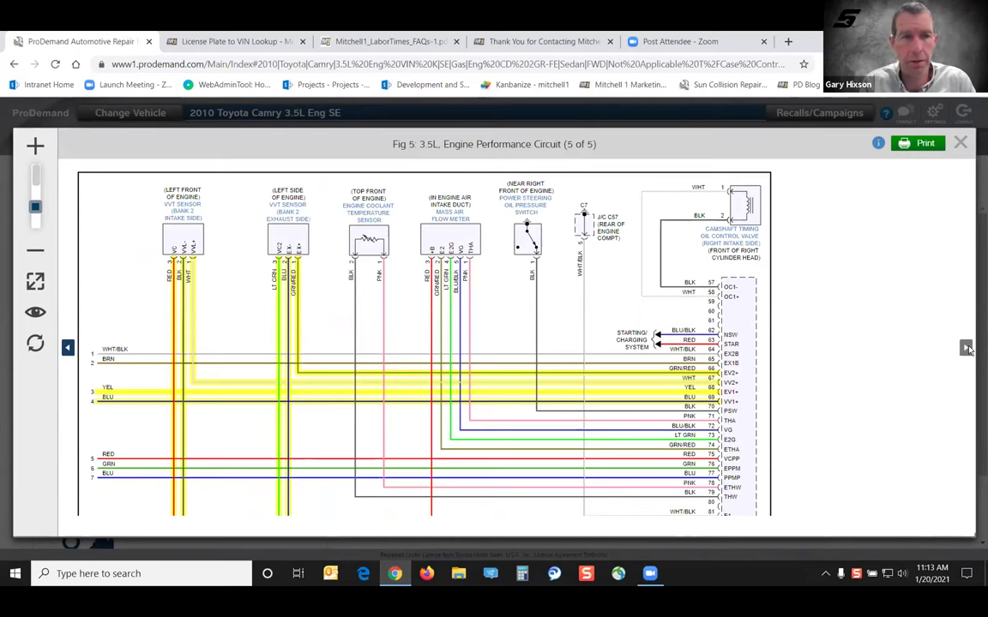
{"action": "left_click", "coordinate": [68, 348]}
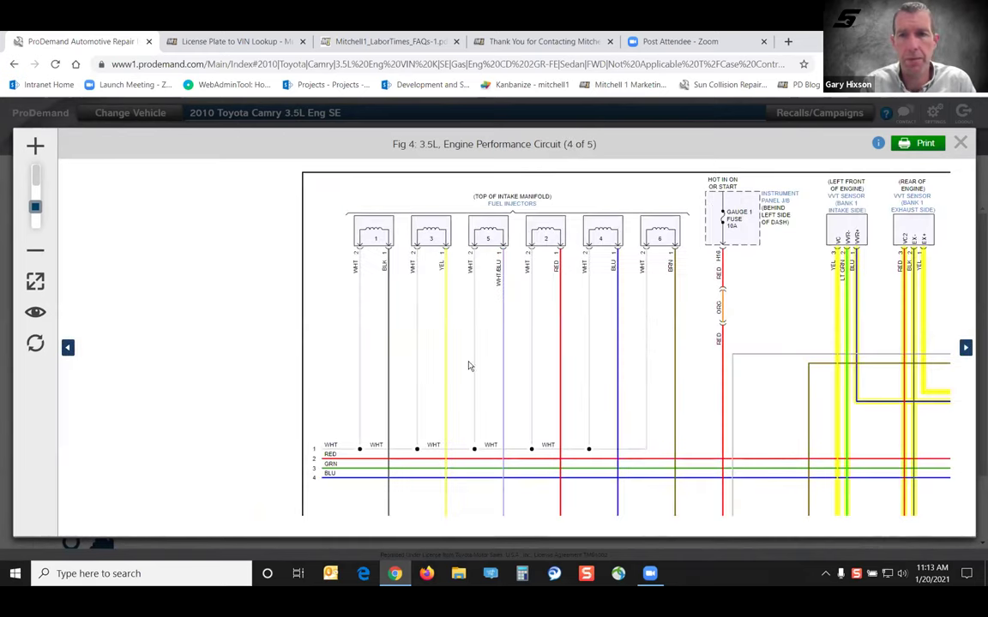
Step: From the Bank 1 intake VVT sensor in the diagram, view the component location figures down to the 3.5L engine compartment, and close them
{"action": "left_click", "coordinate": [845, 203]}
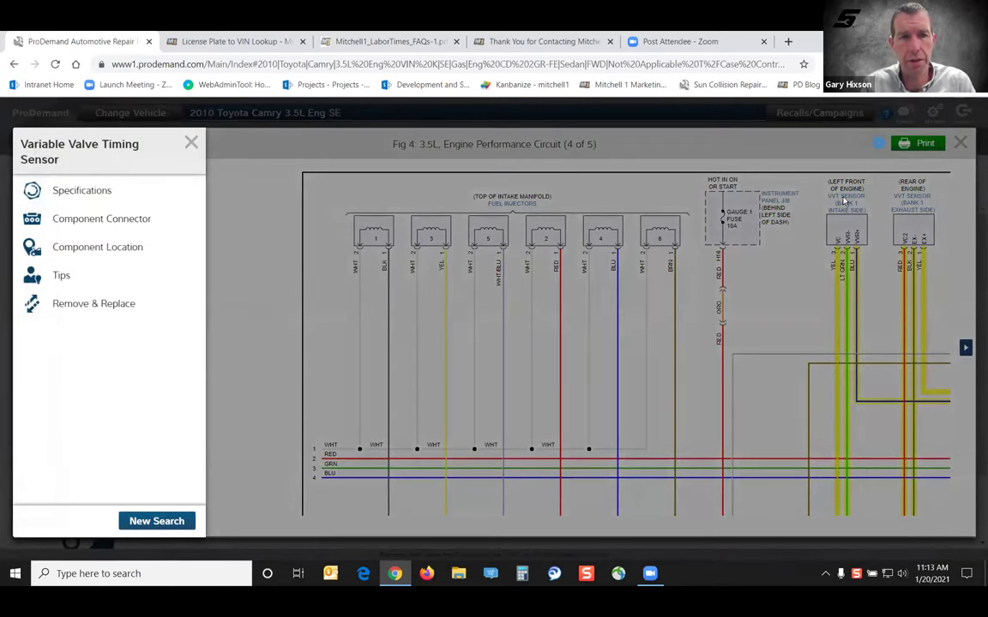
{"action": "left_click", "coordinate": [106, 245]}
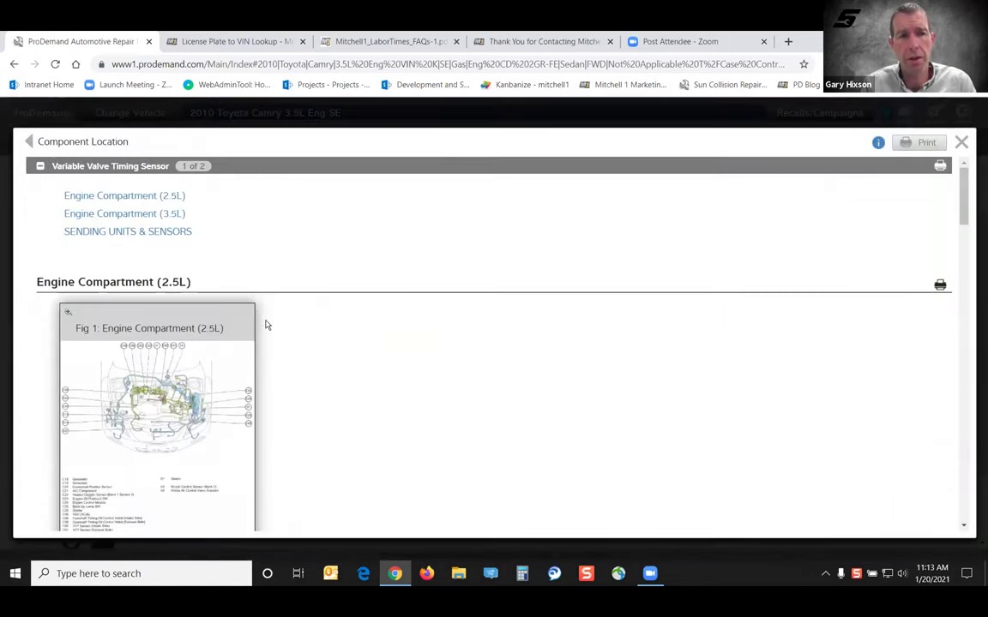
{"action": "scroll", "coordinate": [265, 325], "scroll_direction": "down", "scroll_amount": 6}
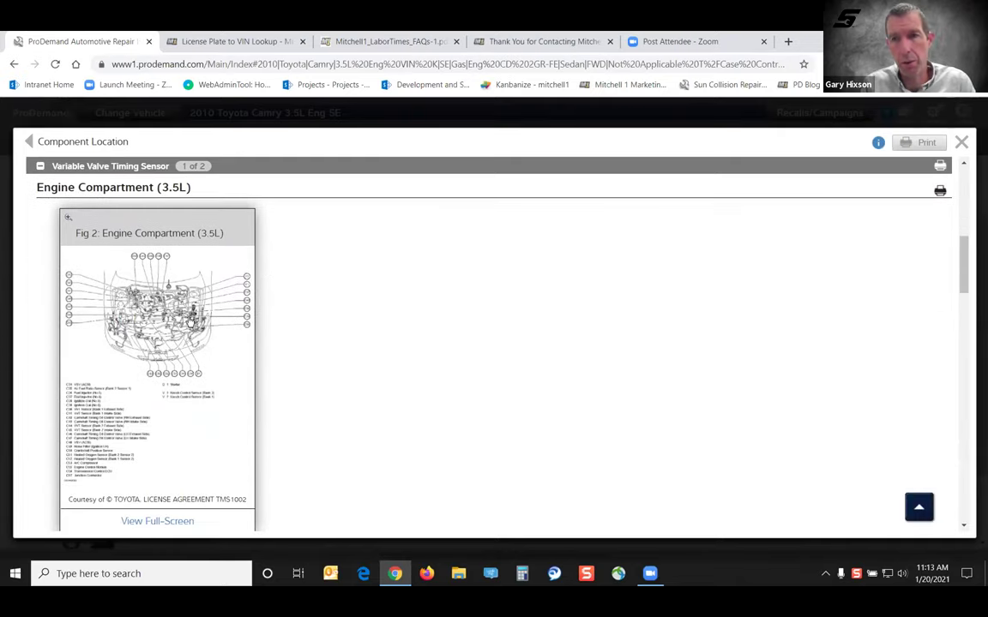
{"action": "left_click", "coordinate": [961, 146]}
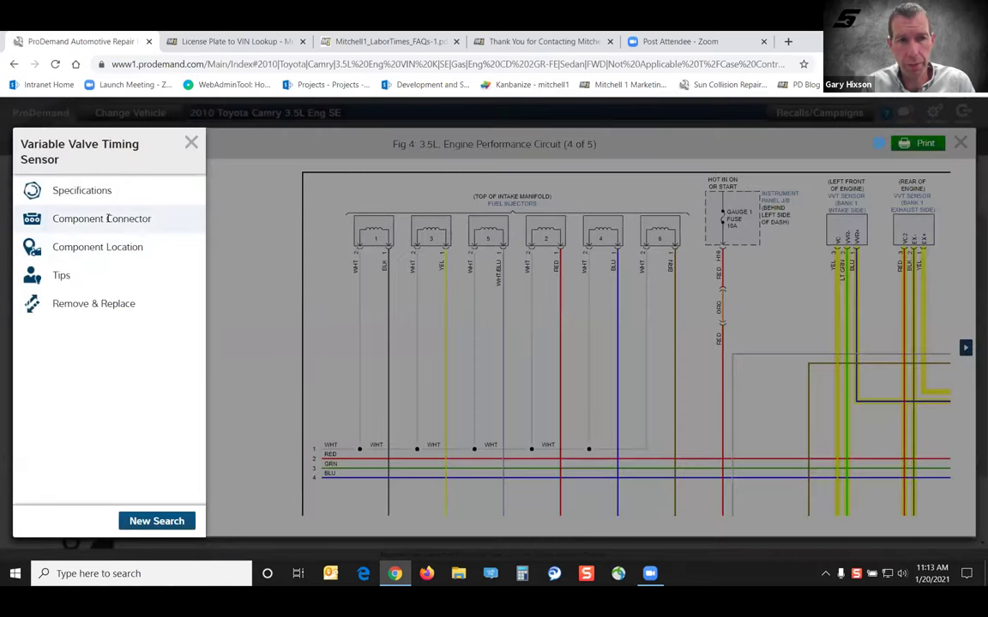
Step: View the VVT sensor's connector end views, and close them along with the component links and wiring diagrams
{"action": "left_click", "coordinate": [109, 218]}
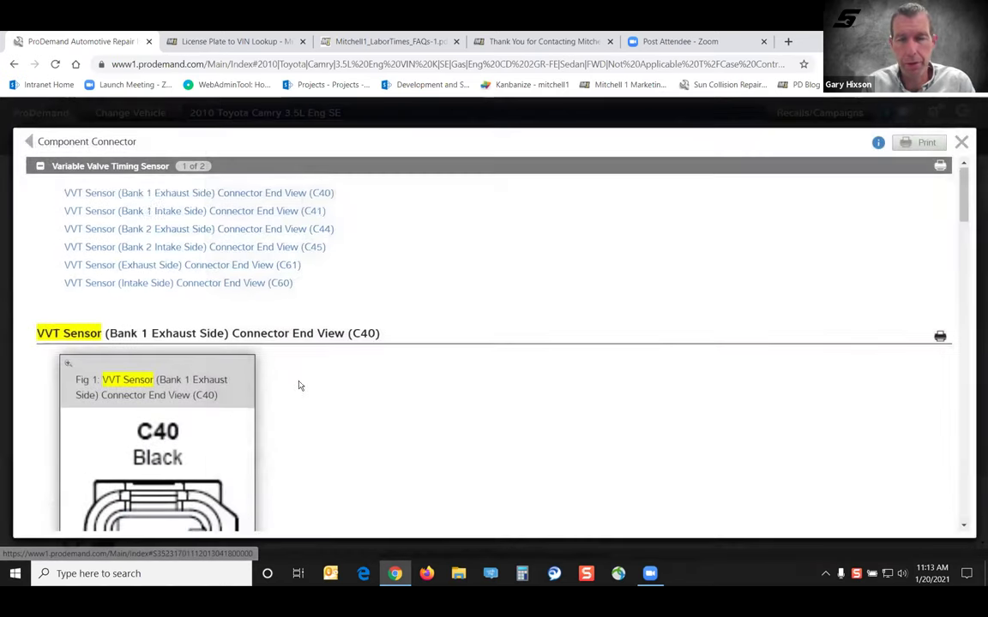
{"action": "scroll", "coordinate": [300, 385], "scroll_direction": "down", "scroll_amount": 3}
{"action": "scroll", "coordinate": [303, 382], "scroll_direction": "down", "scroll_amount": 1}
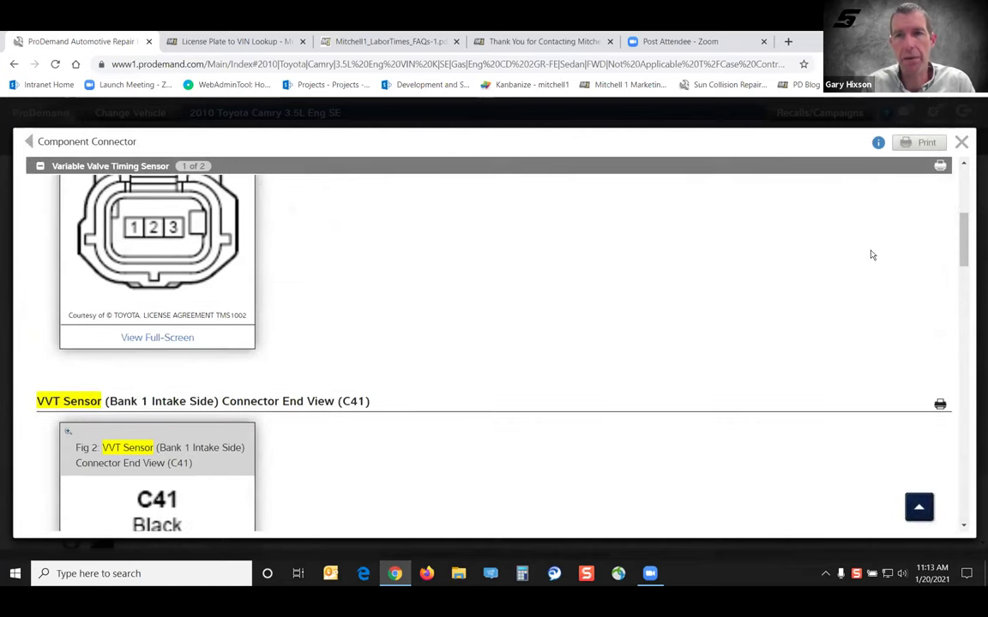
{"action": "left_click", "coordinate": [961, 145]}
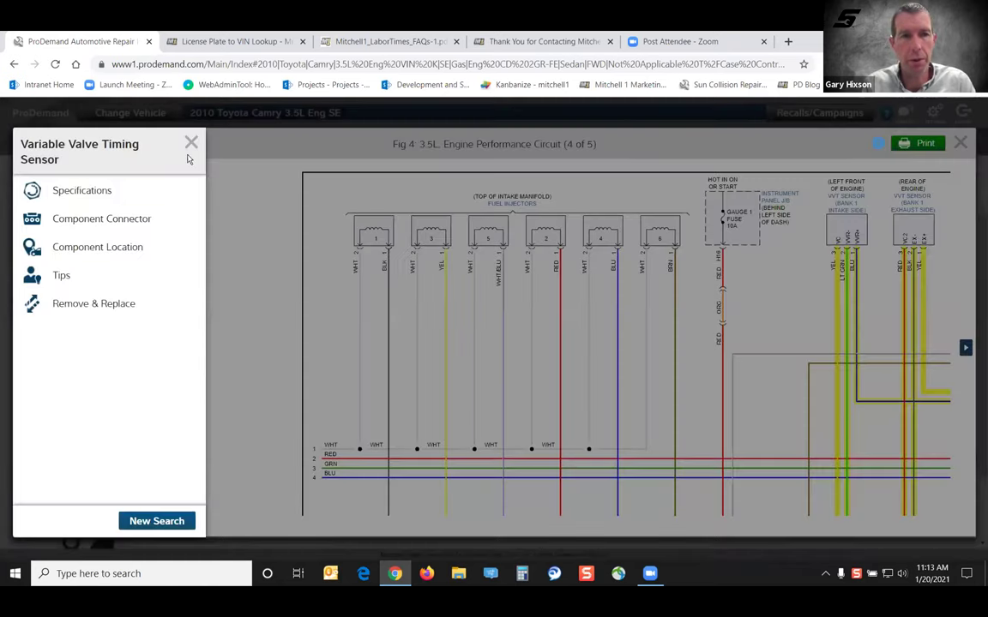
{"action": "left_click", "coordinate": [190, 144]}
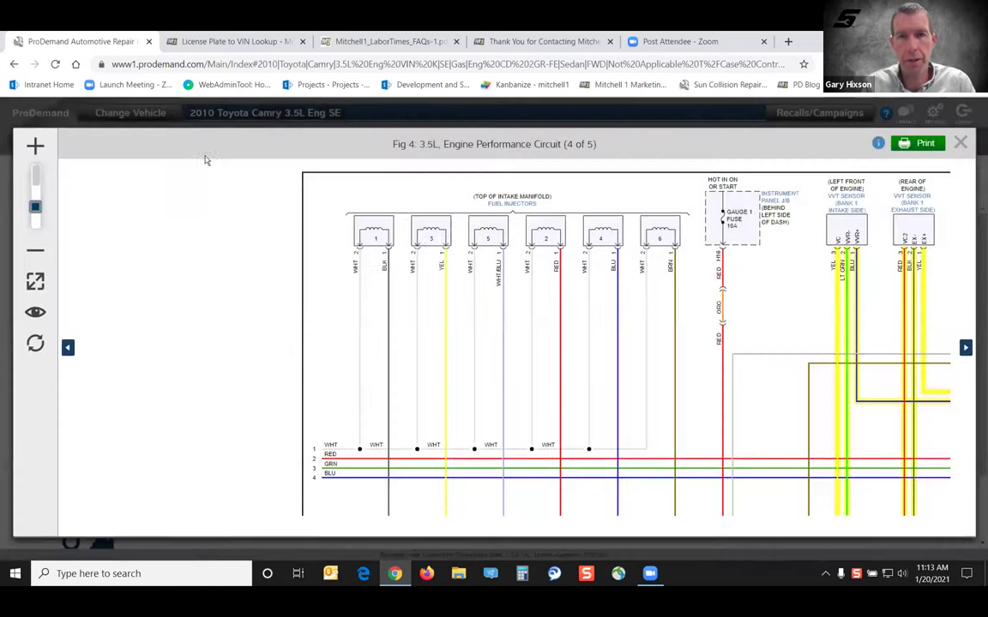
{"action": "left_click", "coordinate": [961, 144]}
{"action": "left_click", "coordinate": [962, 144]}
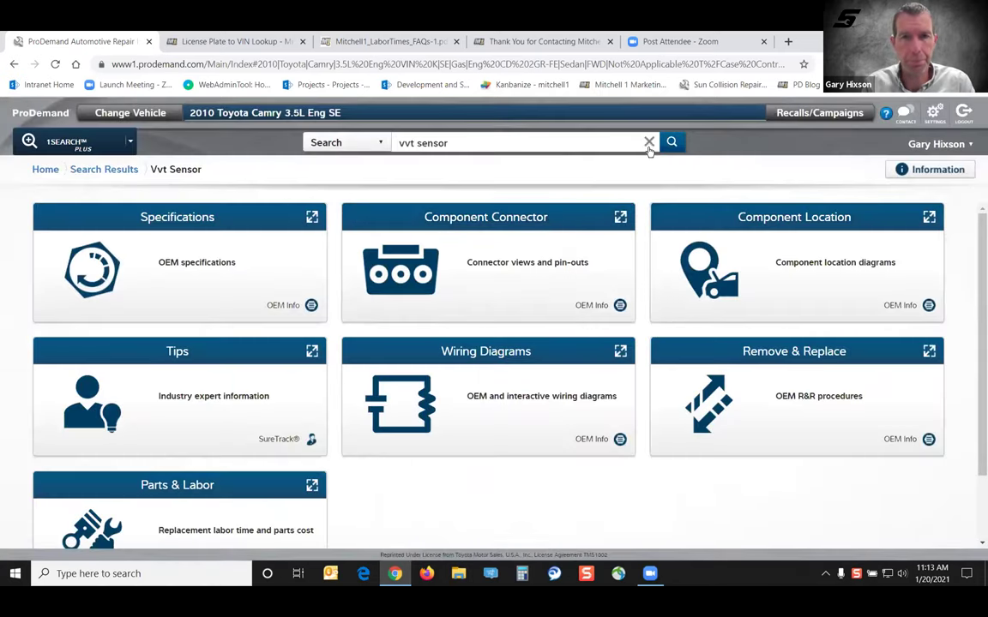
Step: Clear the VVT sensor search, search for the trouble code "p0356" and open its matching result
{"action": "left_click", "coordinate": [649, 142]}
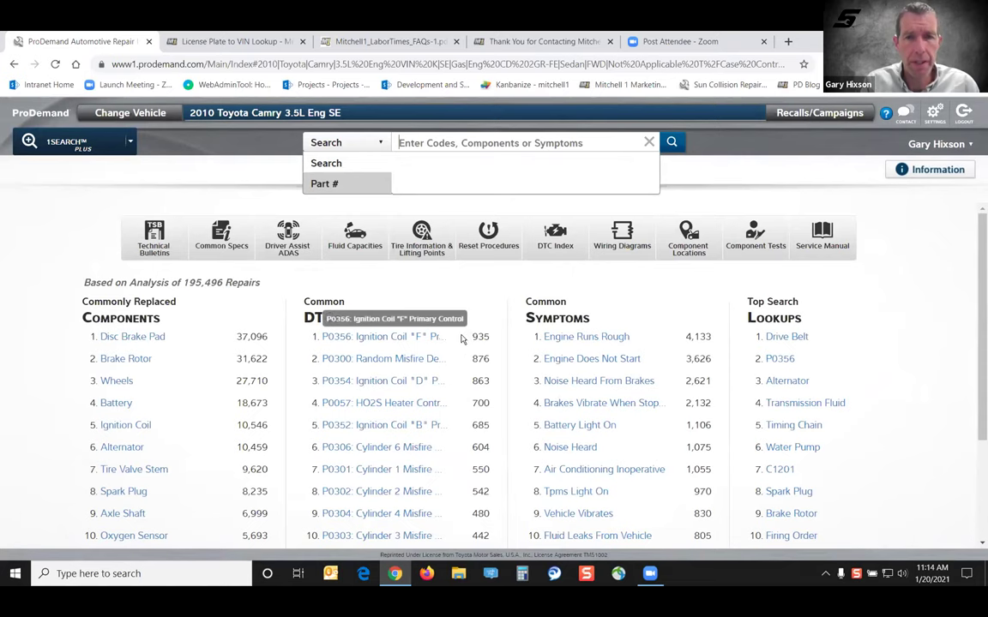
{"action": "type", "text": "p0356"}
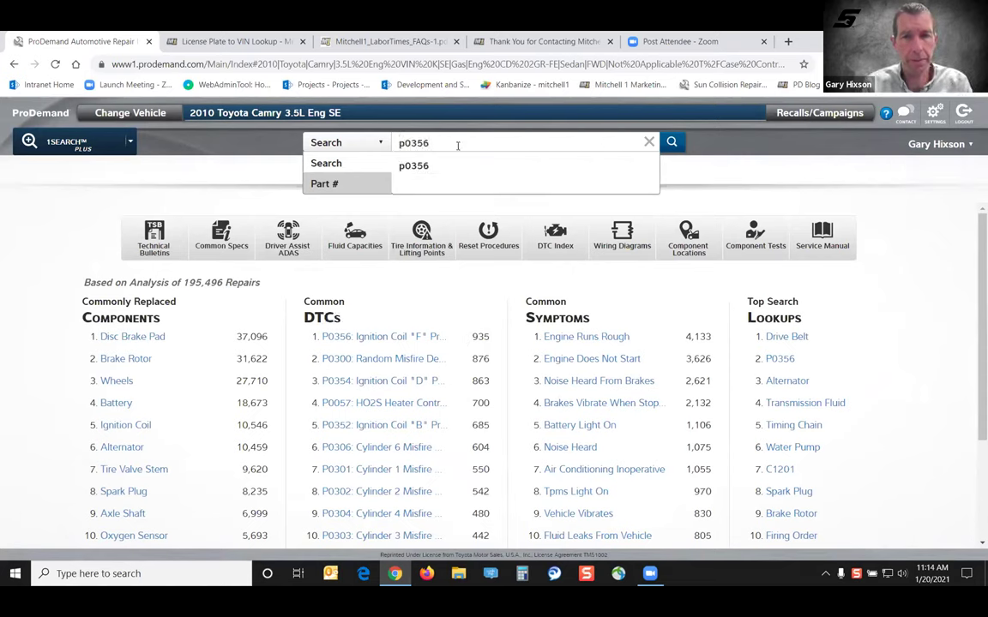
{"action": "key", "text": "Return"}
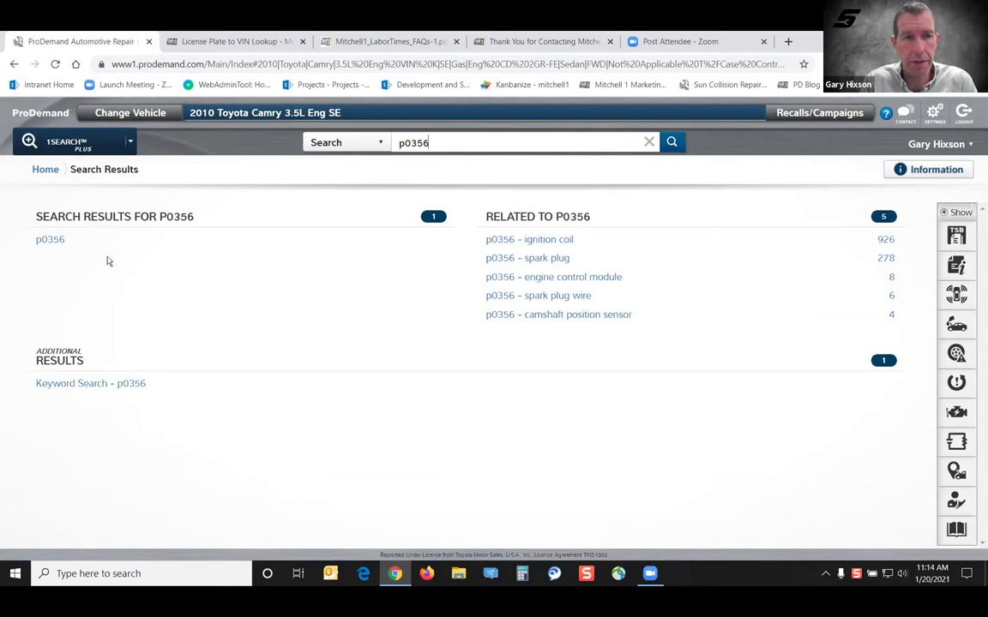
{"action": "left_click", "coordinate": [52, 241]}
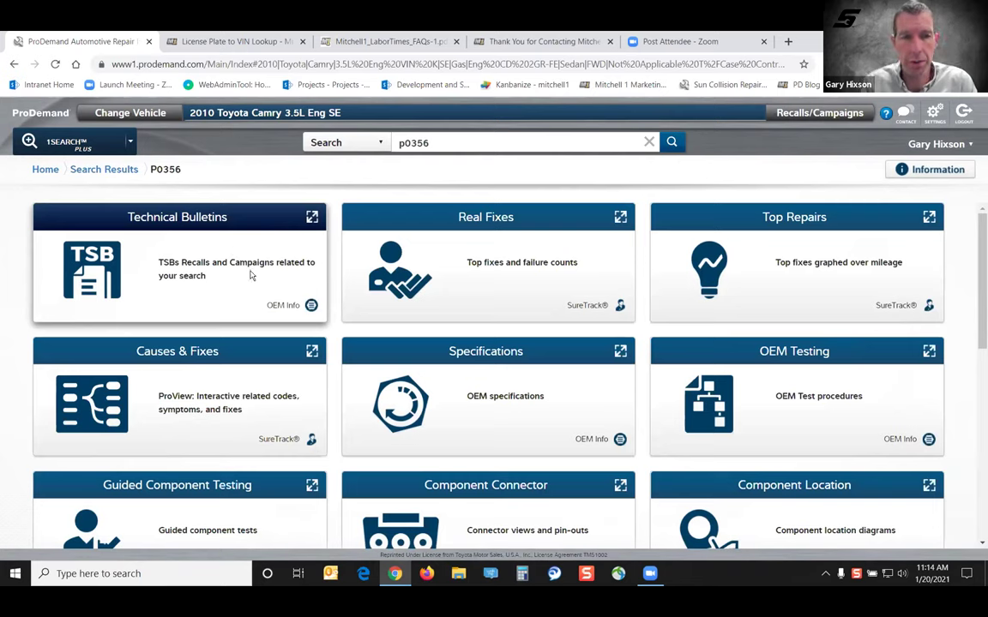
Step: View the Ignition System technical bulletin listing for P0356 and close the bulletins
{"action": "left_click", "coordinate": [215, 241]}
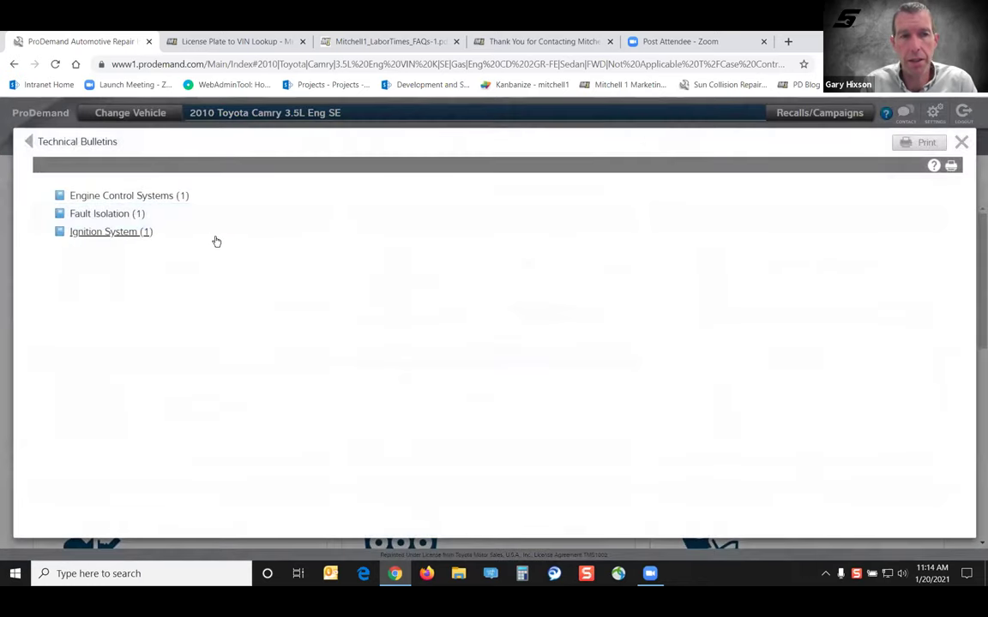
{"action": "left_click", "coordinate": [130, 233]}
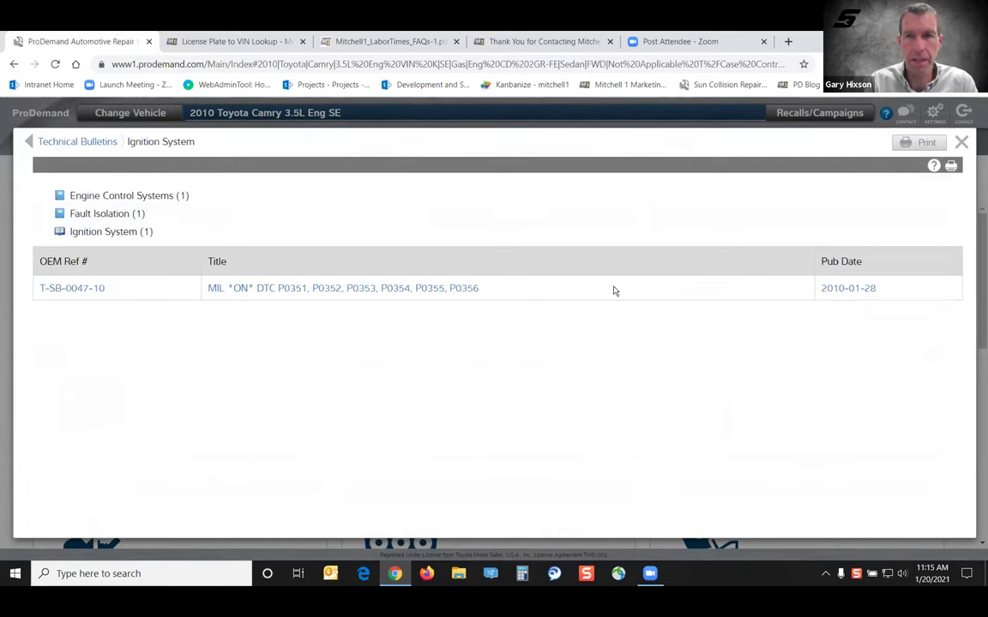
{"action": "left_click", "coordinate": [962, 143]}
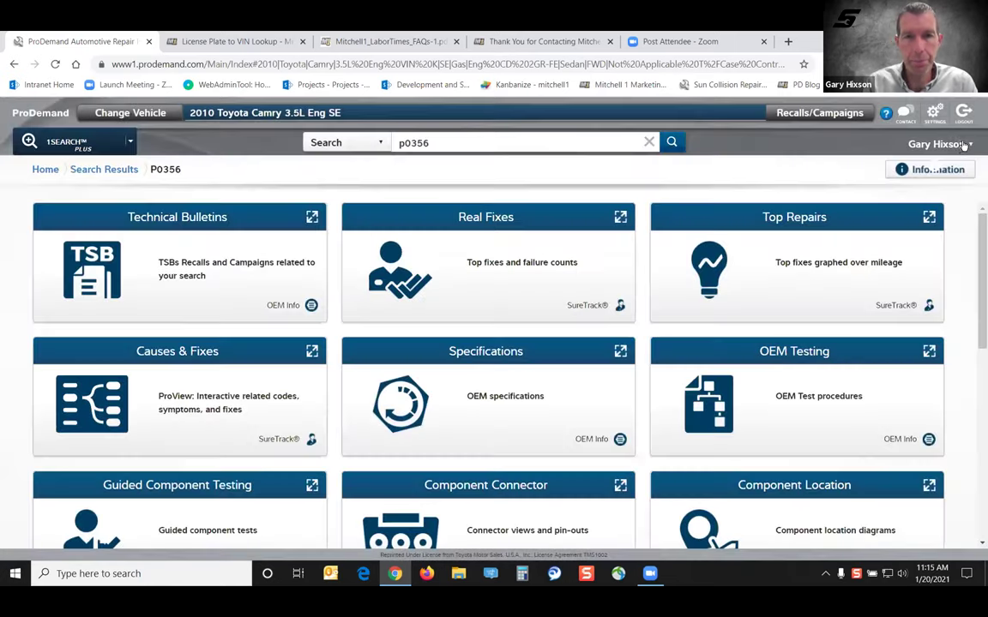
Step: View the Real Fixes for P0356, read the "P0356, Replaced Ignition Coil" fix, and close it
{"action": "left_click", "coordinate": [519, 225]}
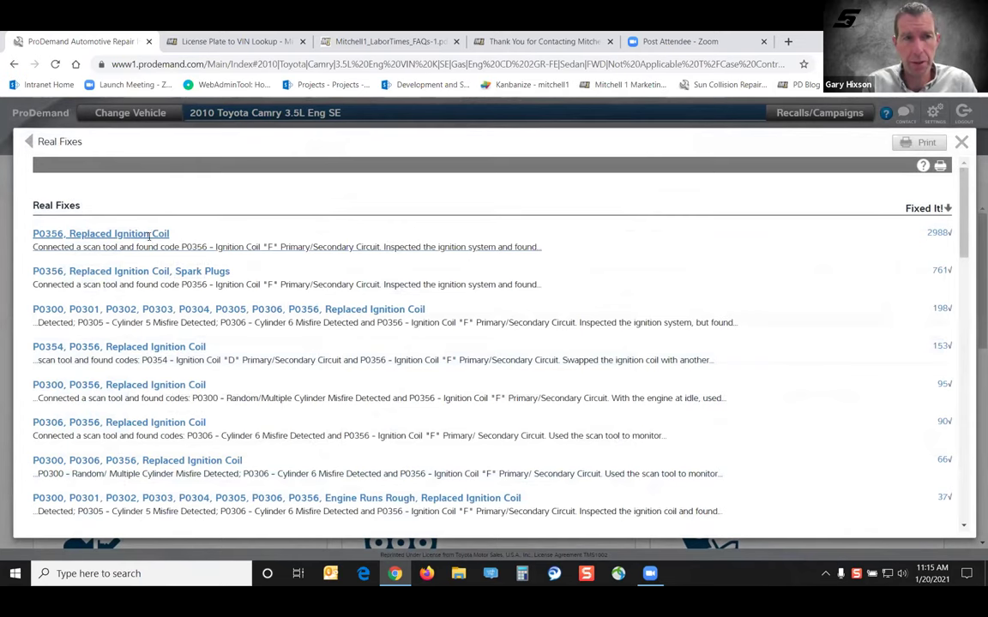
{"action": "left_click", "coordinate": [149, 235]}
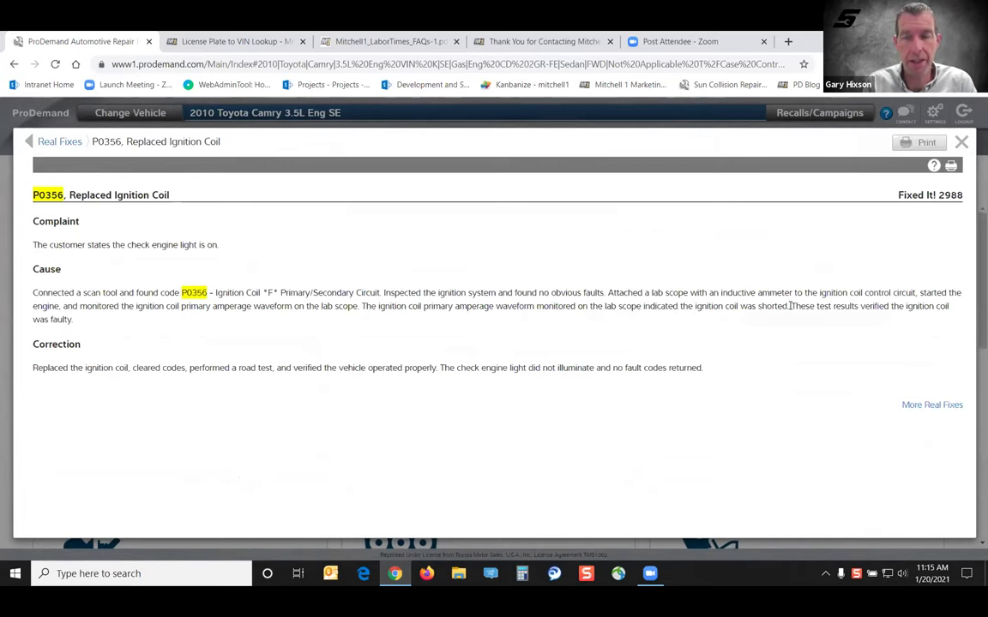
{"action": "left_click", "coordinate": [961, 143]}
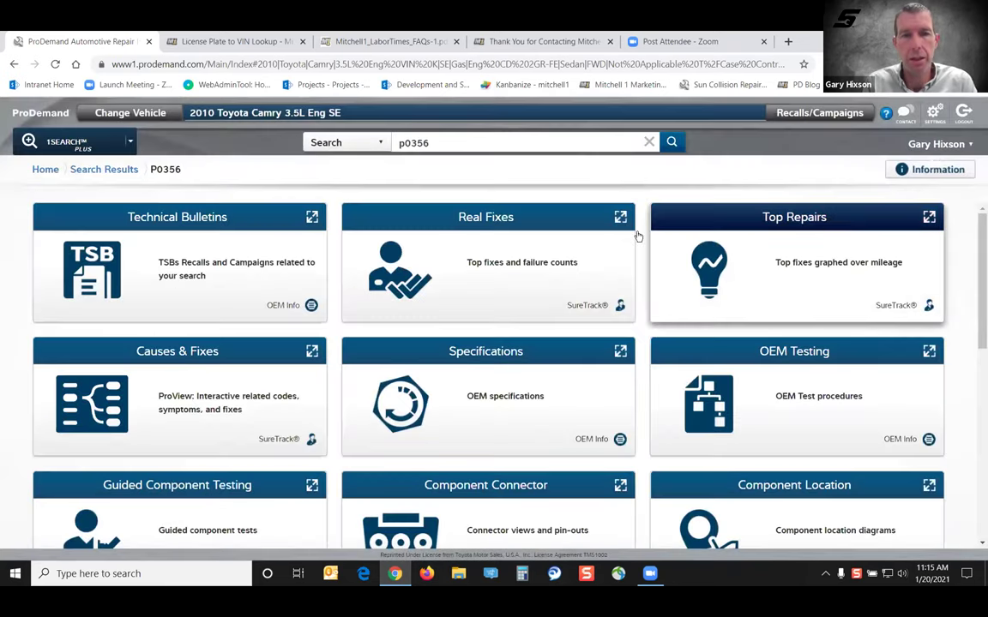
Step: View the Causes & Fixes component matches for P0356, the P0300-series combination, and P0354 with P0356, and close them
{"action": "left_click", "coordinate": [244, 358]}
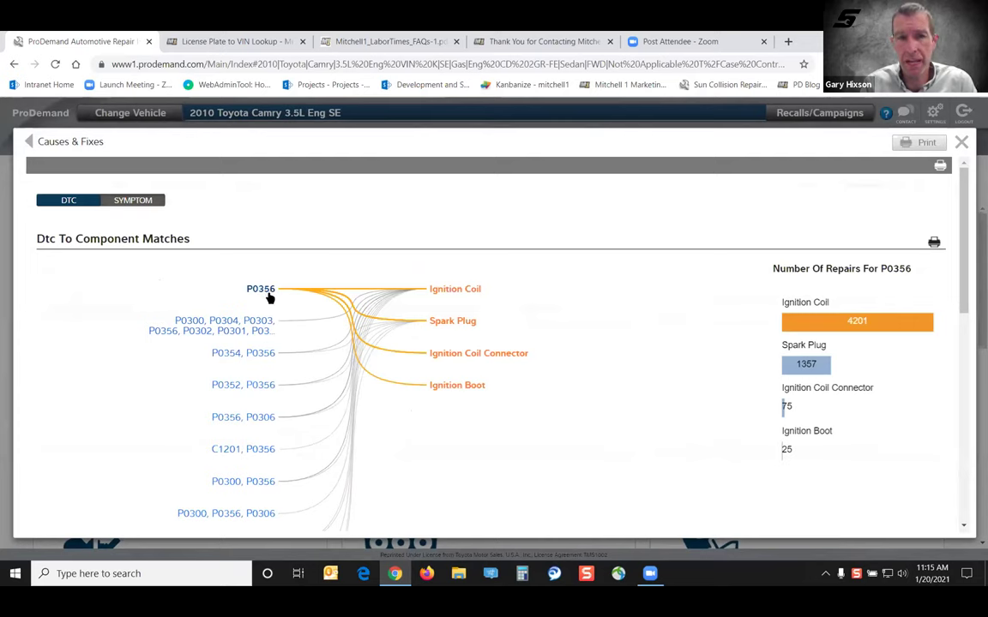
{"action": "left_click", "coordinate": [257, 324]}
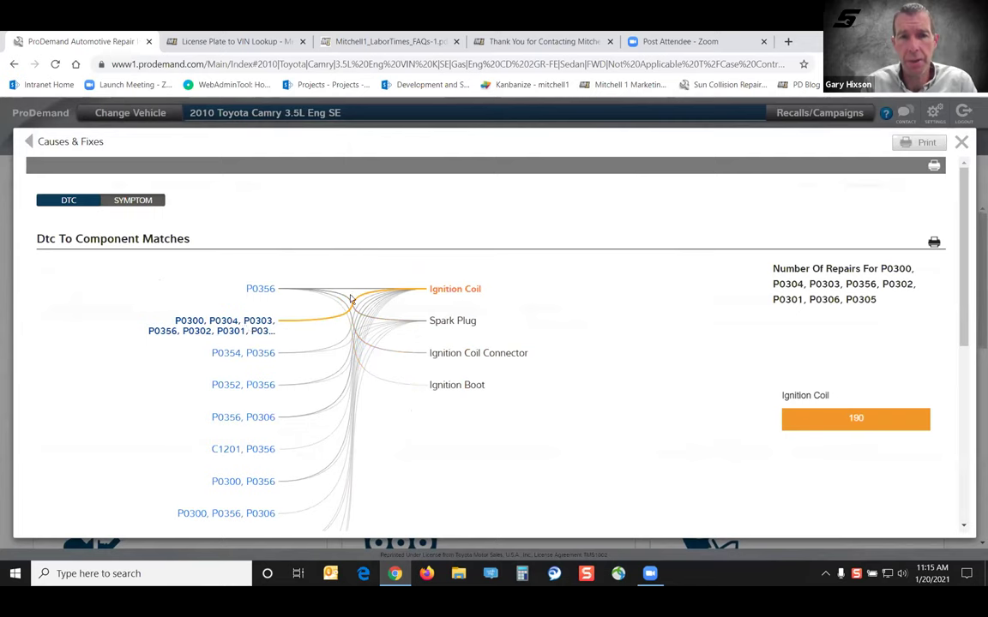
{"action": "left_click", "coordinate": [271, 352]}
{"action": "left_click", "coordinate": [961, 142]}
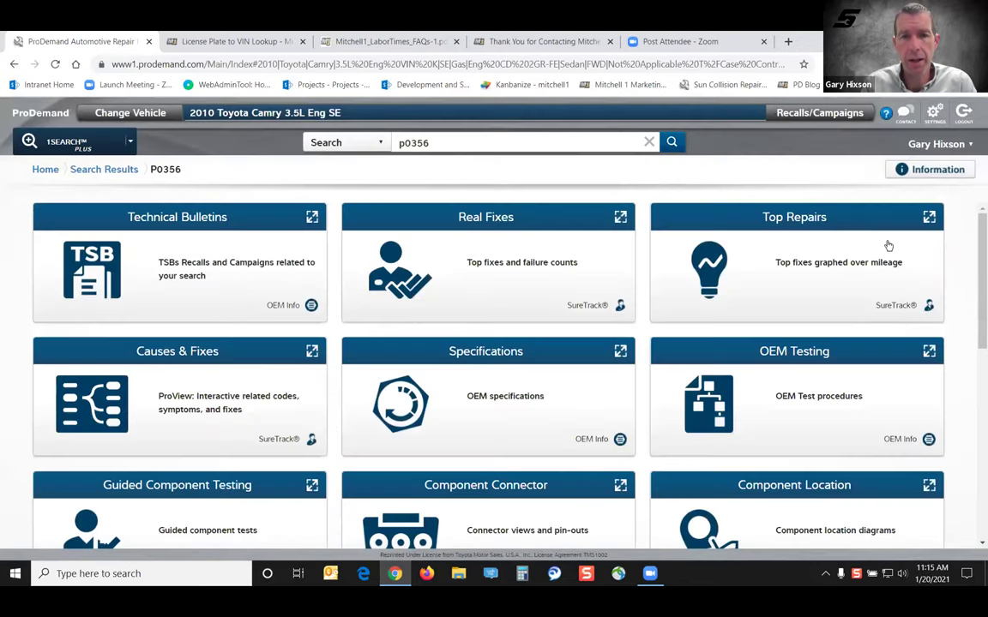
Step: View the P0356 wiring diagrams, expand the Ignition Coil section to examine the 3.5L engine performance circuit, and close them
{"action": "scroll", "coordinate": [977, 272], "scroll_direction": "down", "scroll_amount": 1}
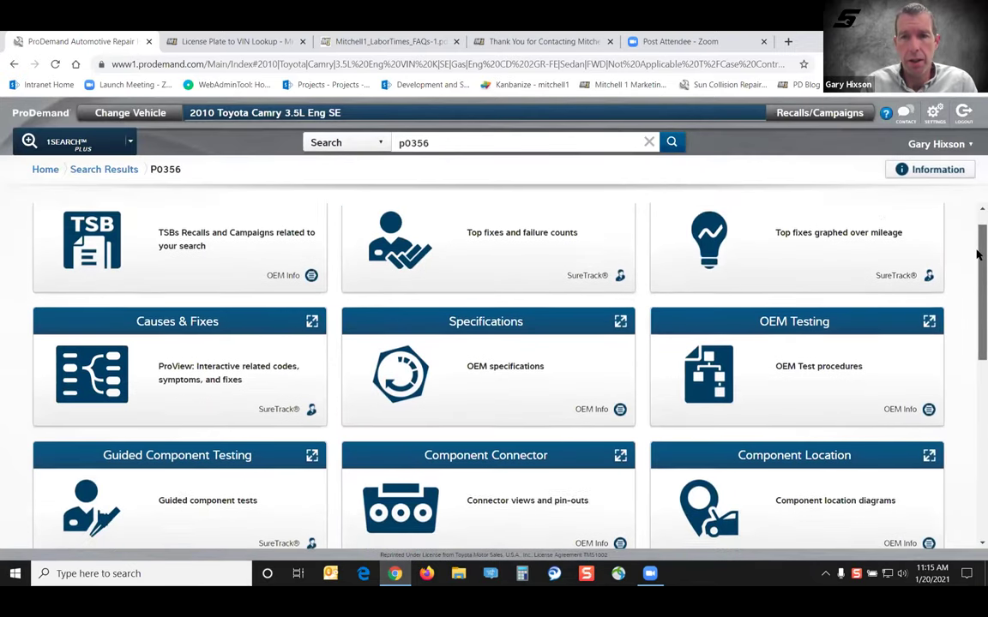
{"action": "scroll", "coordinate": [977, 262], "scroll_direction": "up", "scroll_amount": 1}
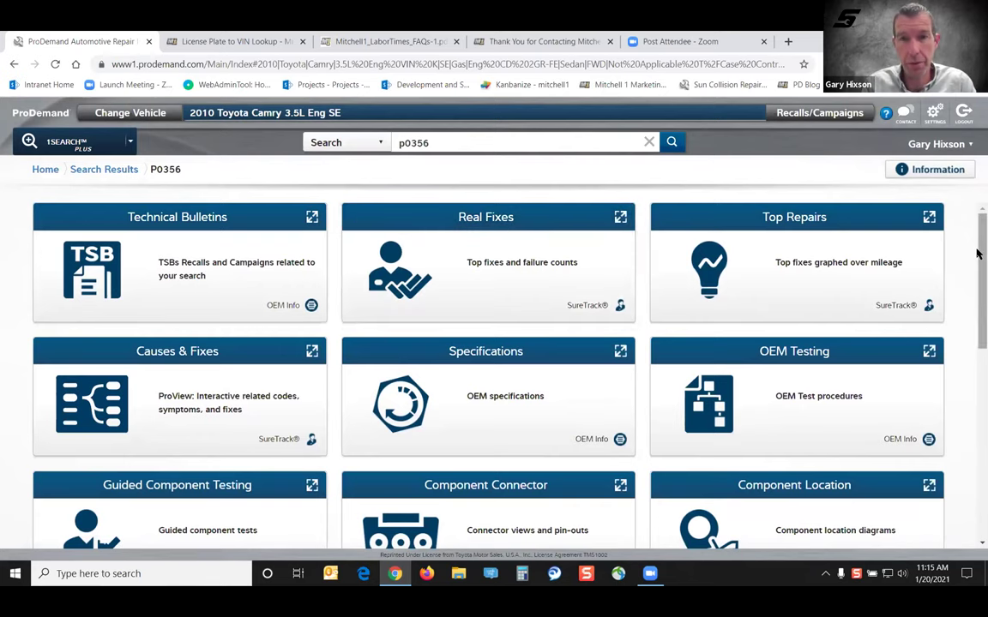
{"action": "left_click_drag", "start_coordinate": [977, 253], "coordinate": [976, 403]}
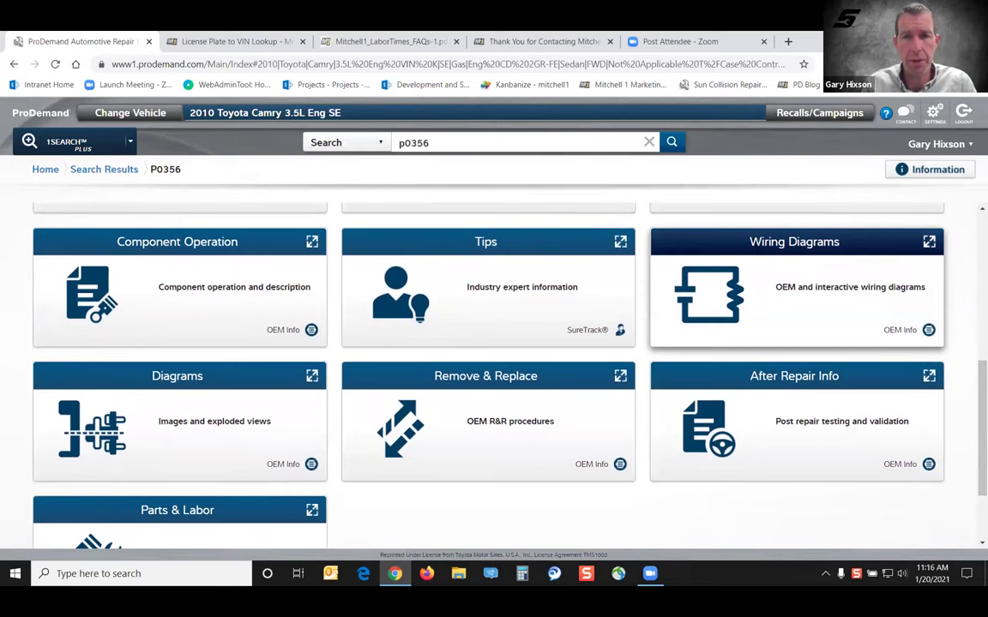
{"action": "left_click", "coordinate": [758, 249]}
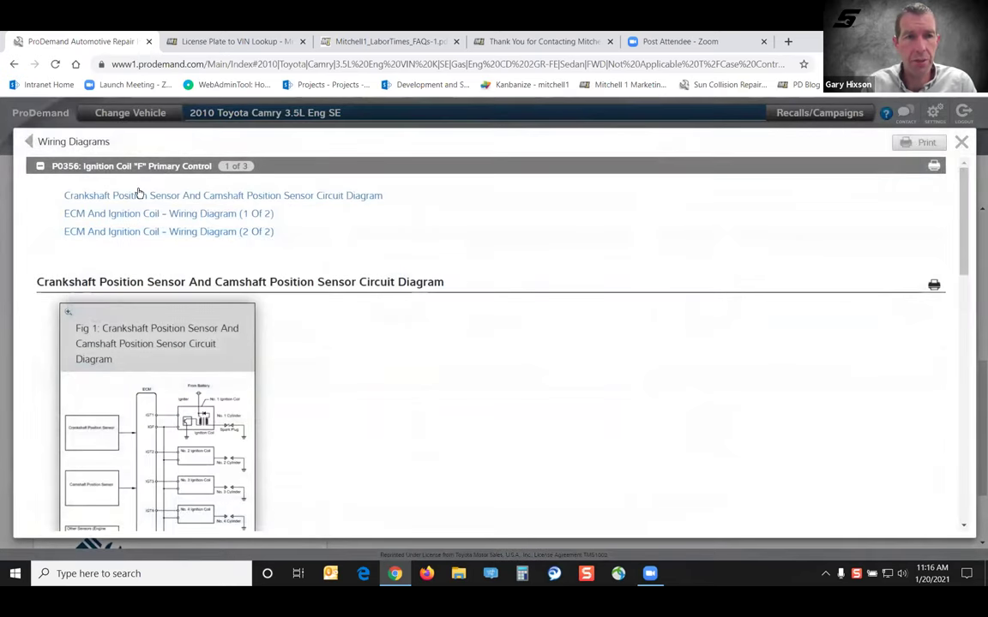
{"action": "left_click", "coordinate": [39, 167]}
{"action": "left_click", "coordinate": [60, 184]}
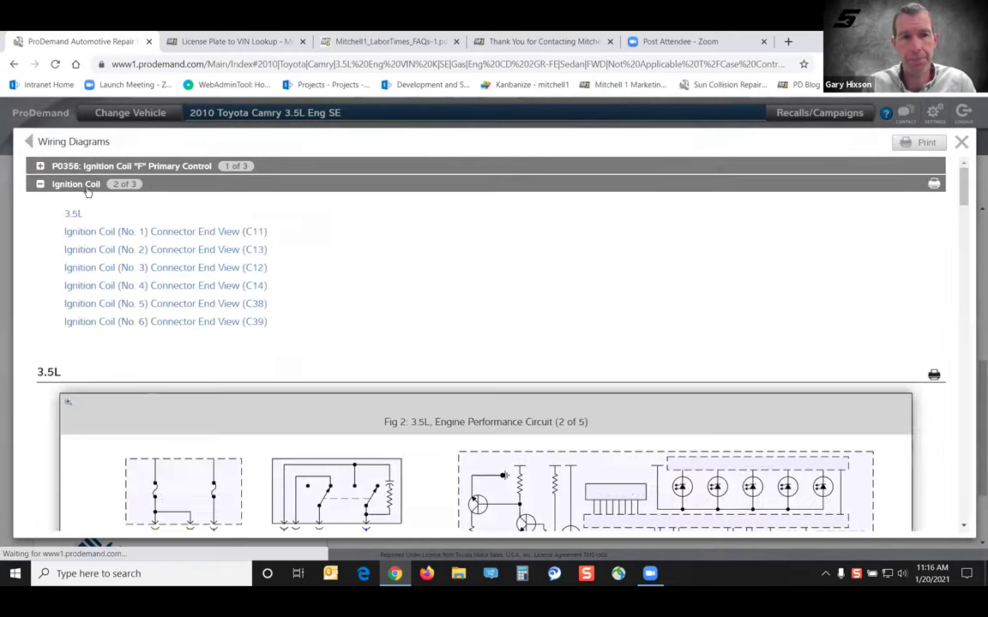
{"action": "scroll", "coordinate": [506, 352], "scroll_direction": "down", "scroll_amount": 2}
{"action": "scroll", "coordinate": [513, 352], "scroll_direction": "down", "scroll_amount": 2}
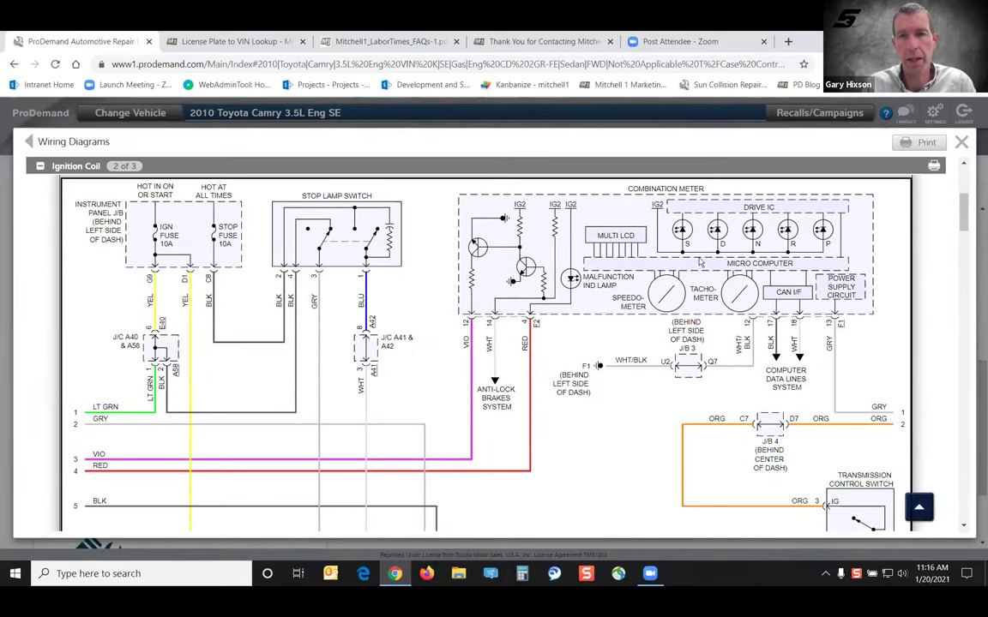
{"action": "left_click", "coordinate": [961, 143]}
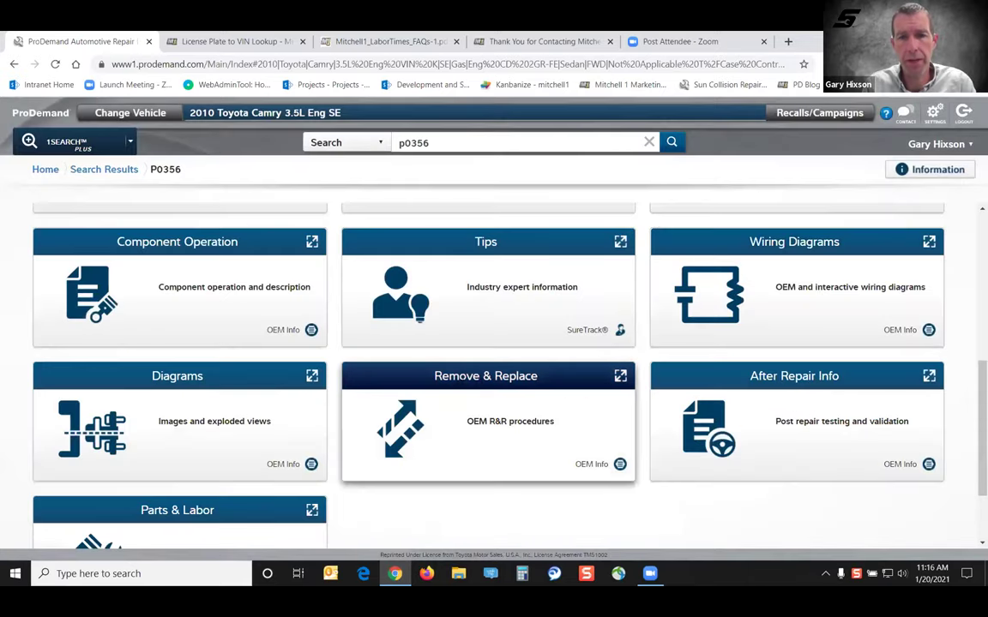
Step: View the Ignition Coil removal procedure in the Remove & Replace information for P0356, and close it
{"action": "left_click", "coordinate": [464, 390]}
{"action": "scroll", "coordinate": [95, 237], "scroll_direction": "down", "scroll_amount": 1}
{"action": "scroll", "coordinate": [104, 234], "scroll_direction": "up", "scroll_amount": 1}
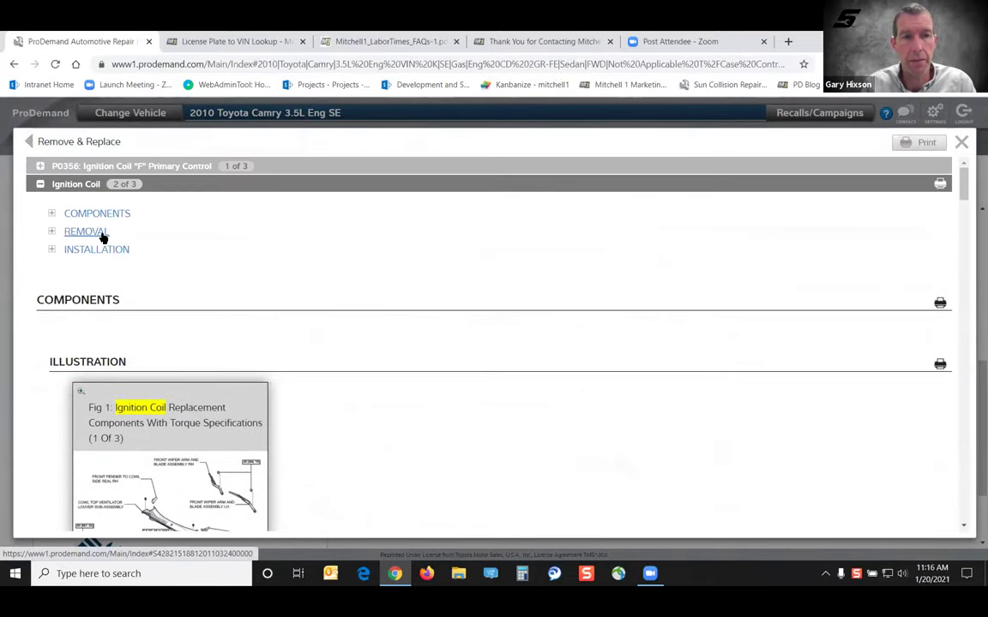
{"action": "left_click", "coordinate": [100, 236]}
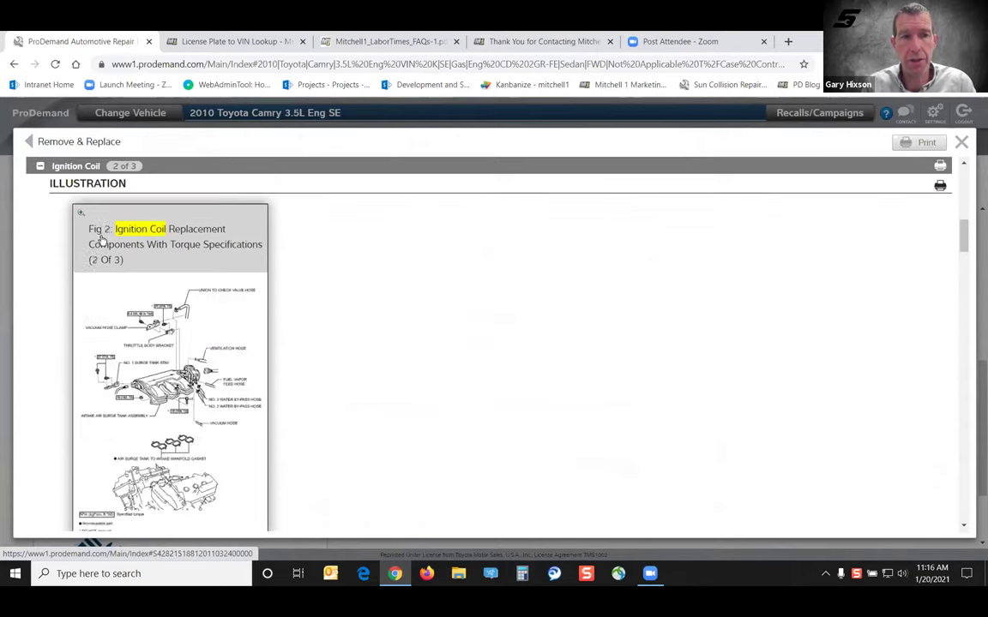
{"action": "scroll", "coordinate": [359, 395], "scroll_direction": "down", "scroll_amount": 1}
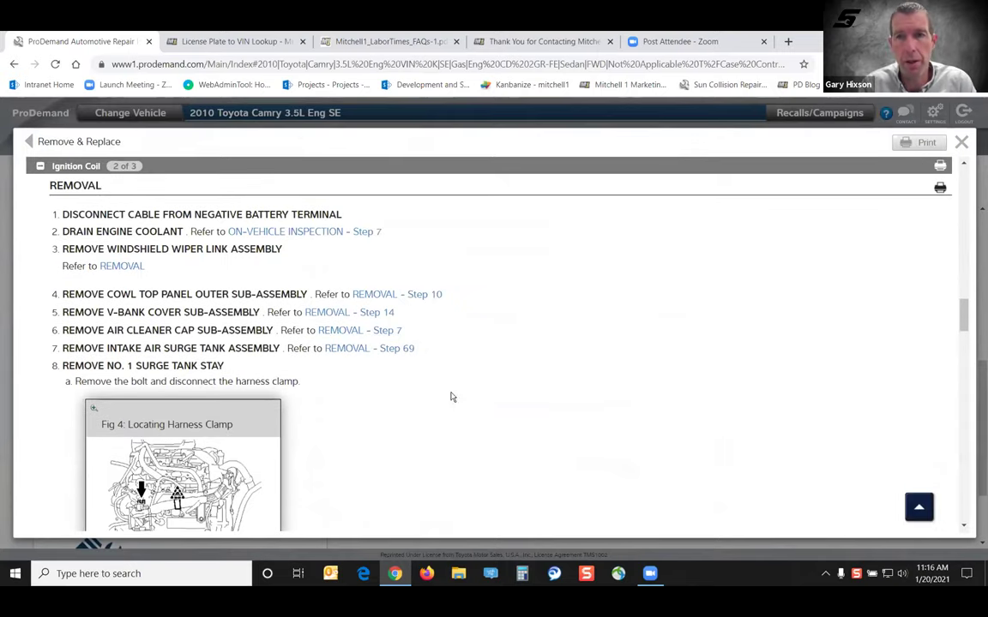
{"action": "left_click", "coordinate": [963, 146]}
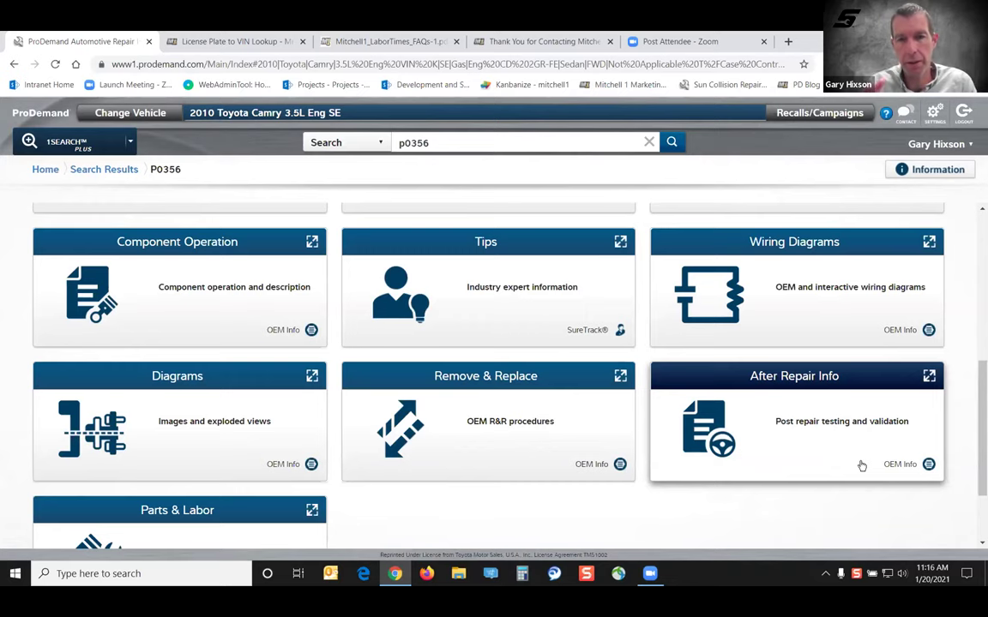
Step: View the After Repair Info confirmation driving pattern for P0356, and close it
{"action": "left_click", "coordinate": [862, 390]}
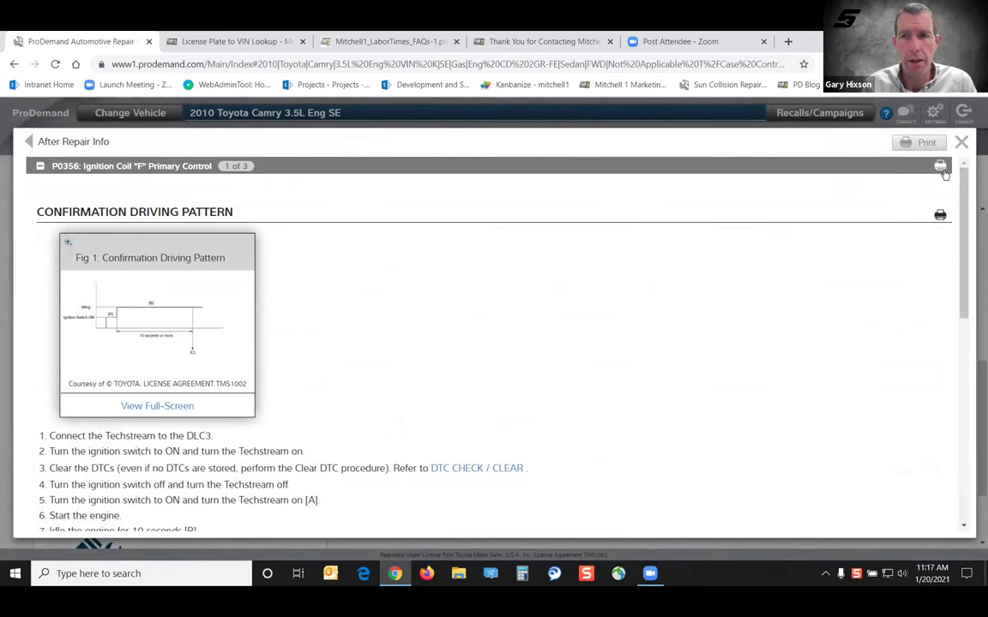
{"action": "left_click", "coordinate": [962, 144]}
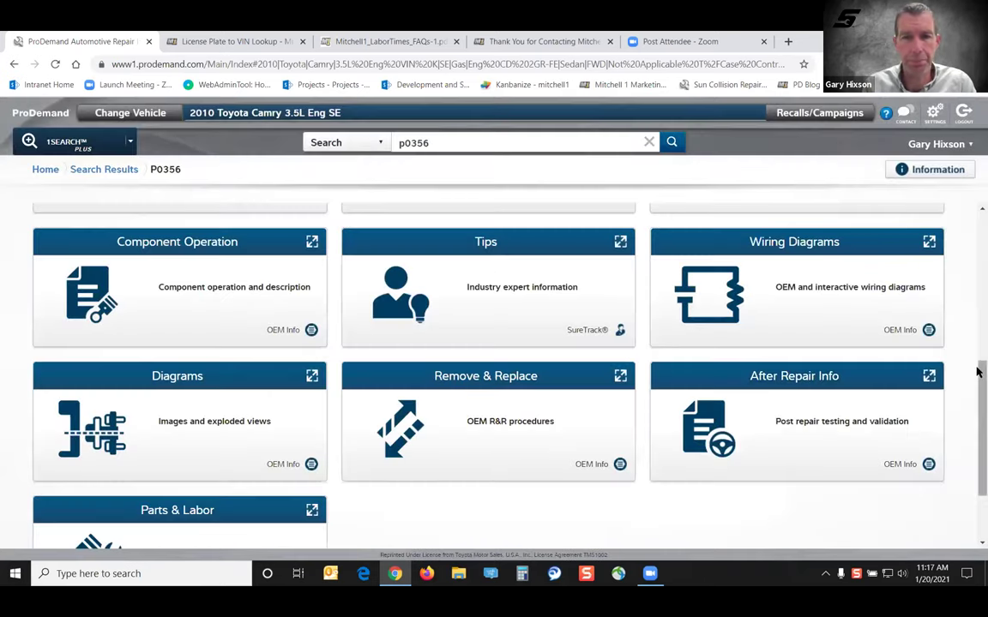
{"action": "scroll", "coordinate": [976, 343], "scroll_direction": "up", "scroll_amount": 5}
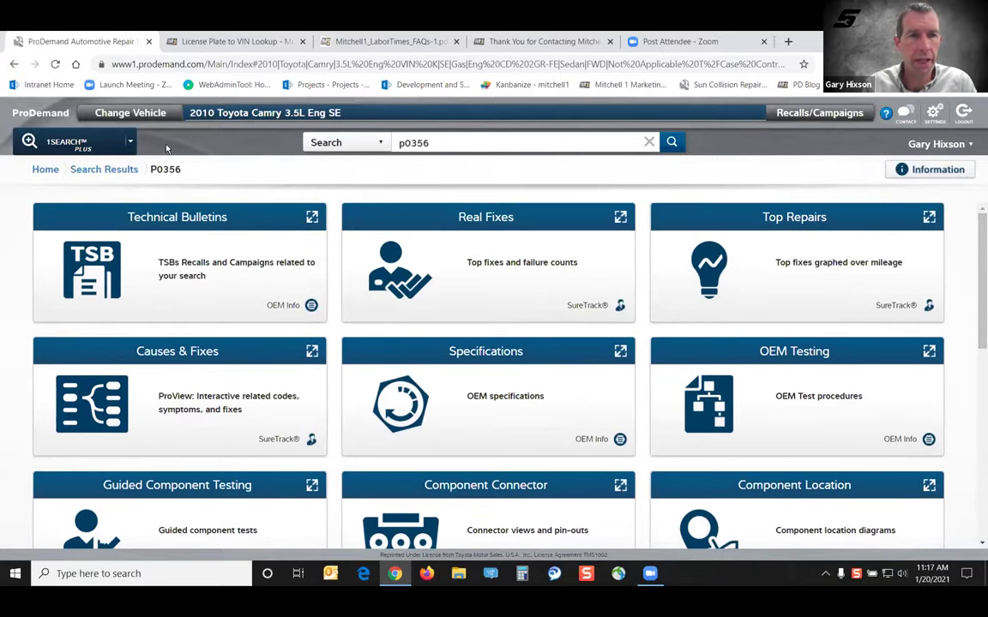
Step: Switch to the Estimate Guide and search its parts and labor for "water pump"
{"action": "left_click", "coordinate": [129, 144]}
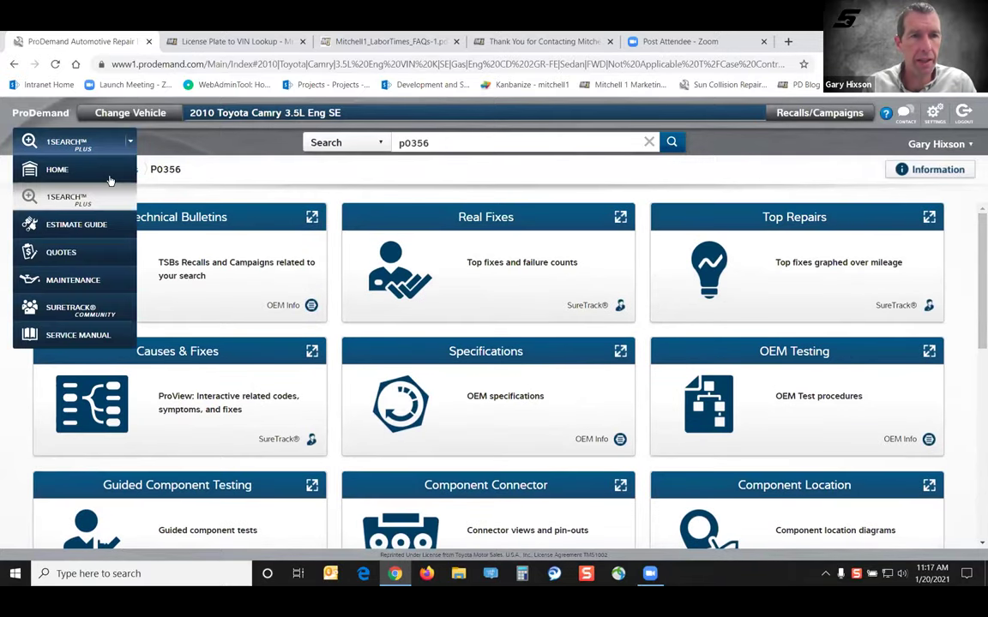
{"action": "left_click", "coordinate": [78, 223]}
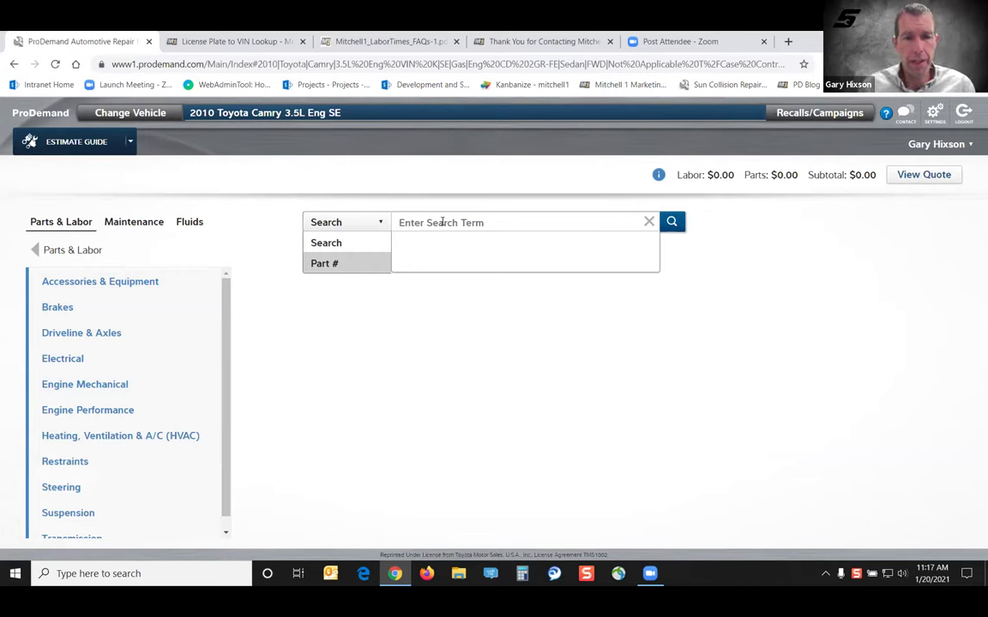
{"action": "type", "text": "water pump"}
{"action": "key", "text": "Return"}
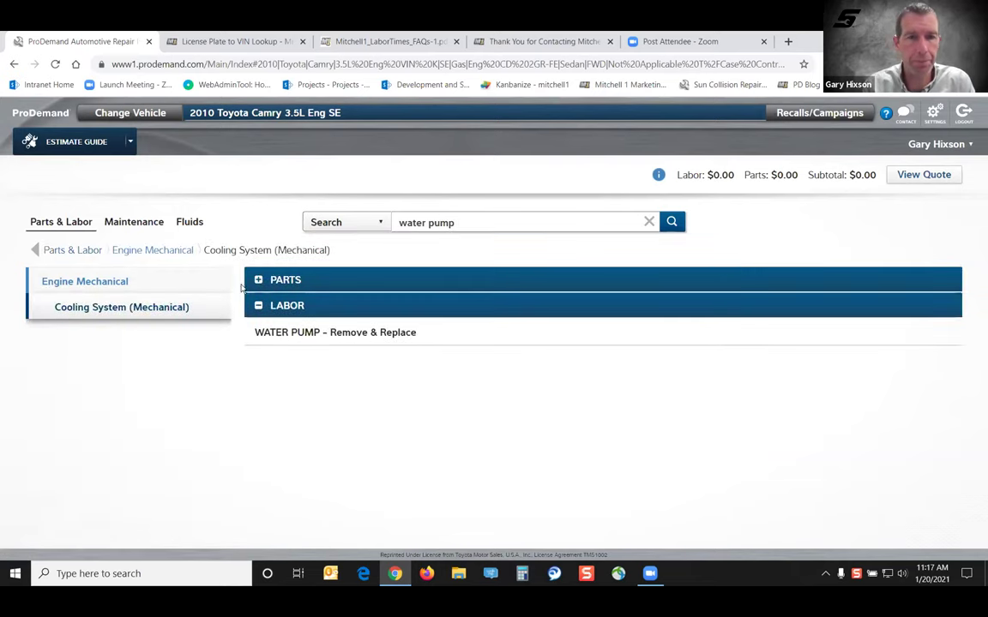
{"action": "left_click", "coordinate": [260, 307]}
{"action": "left_click", "coordinate": [260, 308]}
{"action": "left_click", "coordinate": [300, 332]}
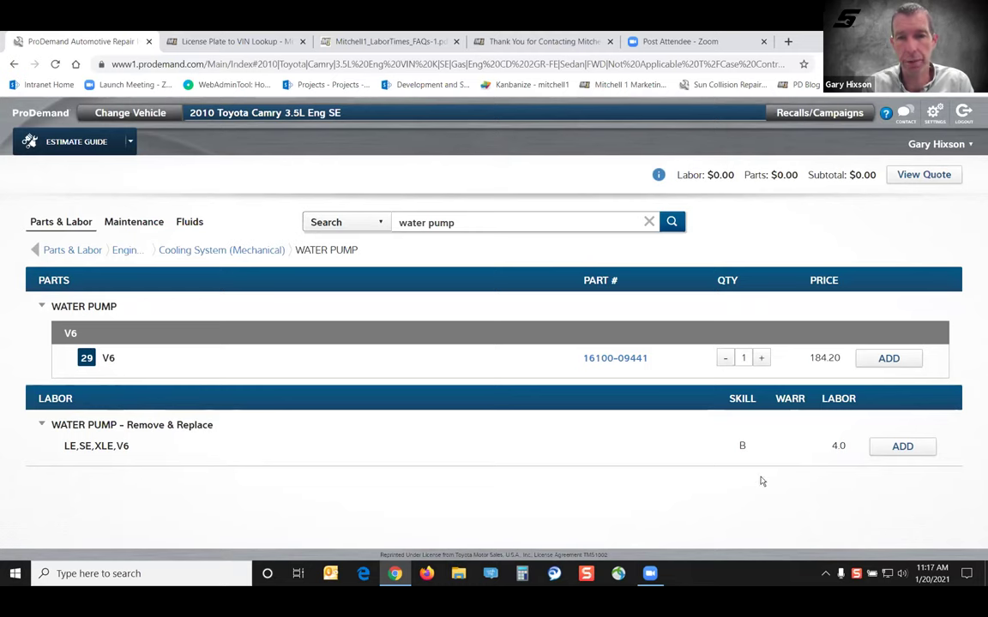
{"action": "mouse_move", "coordinate": [746, 460]}
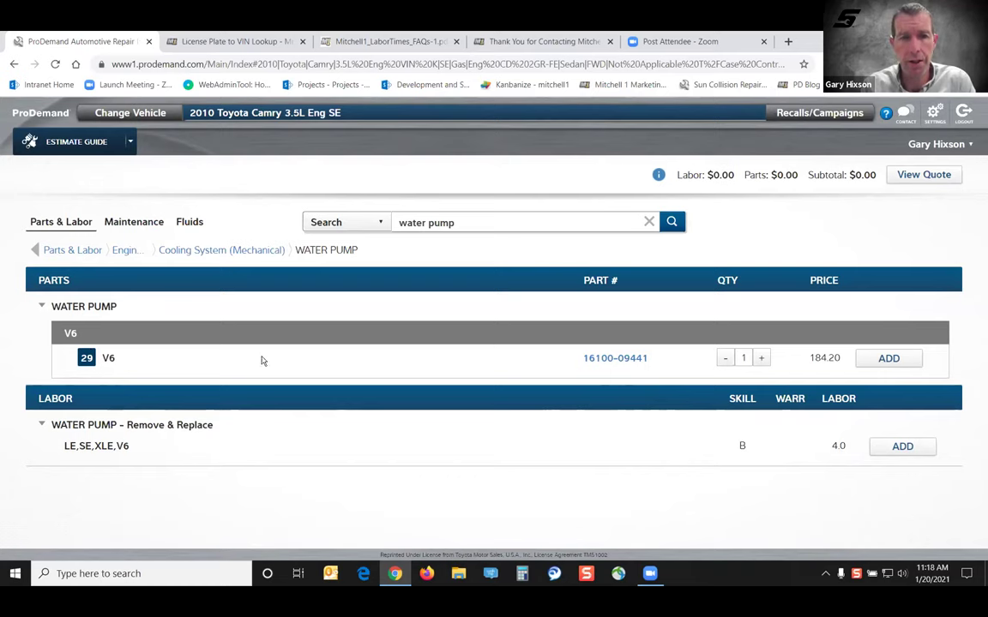
{"action": "left_click", "coordinate": [606, 361]}
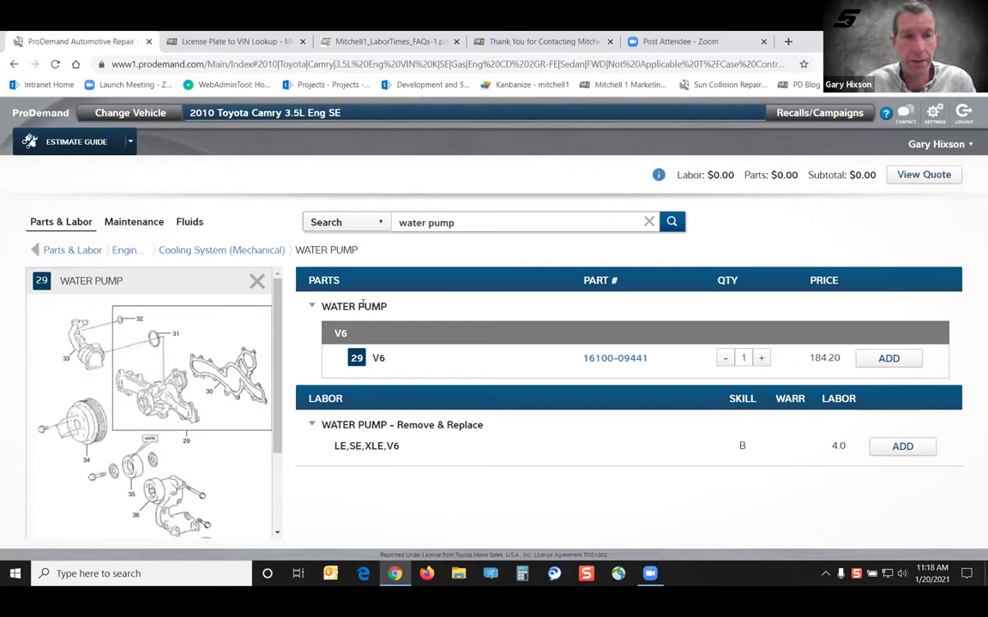
Step: Return to the Parts & Labor categories and open FAQs Volume 1 from the Estimate Guide help documents
{"action": "left_click", "coordinate": [83, 251]}
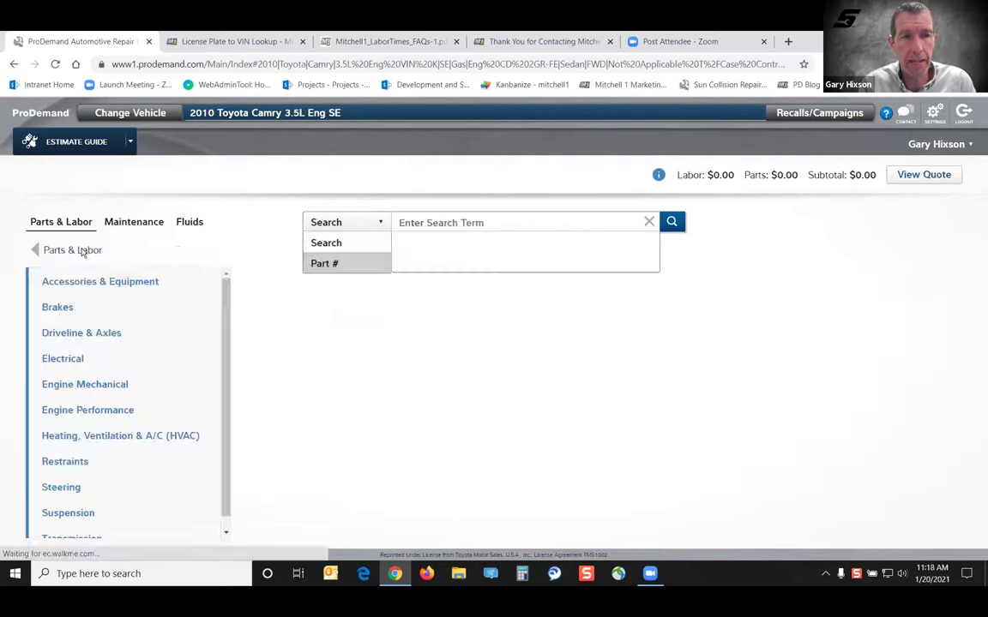
{"action": "left_click", "coordinate": [660, 179]}
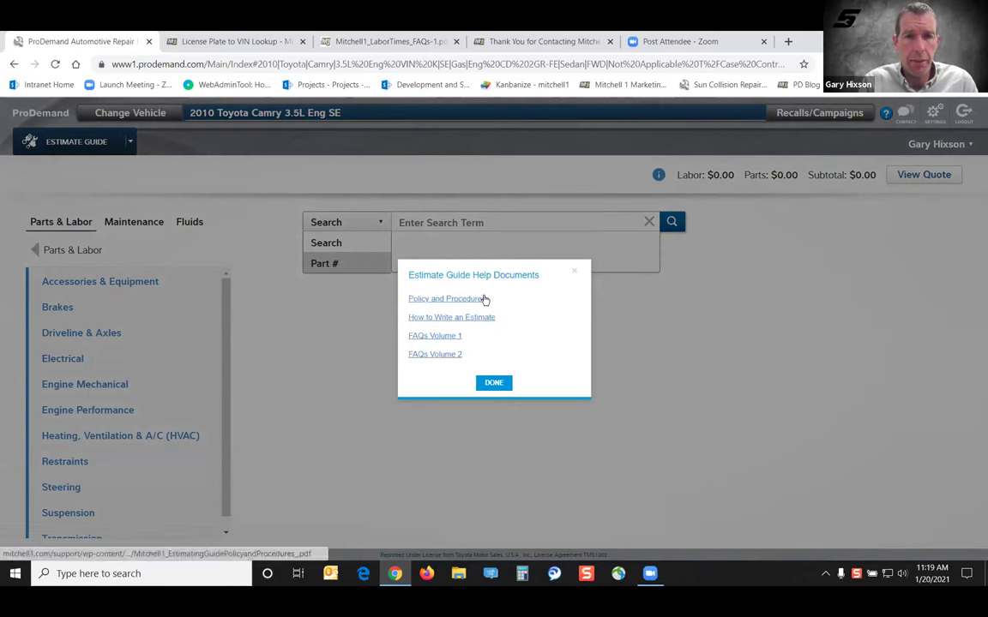
{"action": "left_click", "coordinate": [452, 340]}
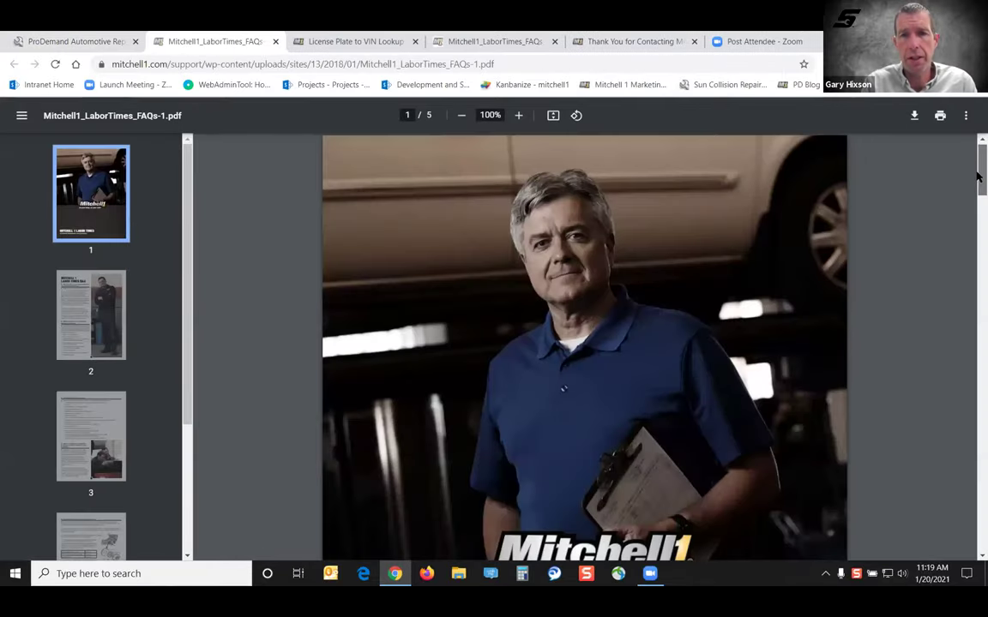
Step: Read the Mitchell 1 Labor Times Q&A on page 2 of the FAQs document
{"action": "scroll", "coordinate": [978, 197], "scroll_direction": "down", "scroll_amount": 2}
{"action": "left_click_drag", "start_coordinate": [978, 197], "coordinate": [978, 259]}
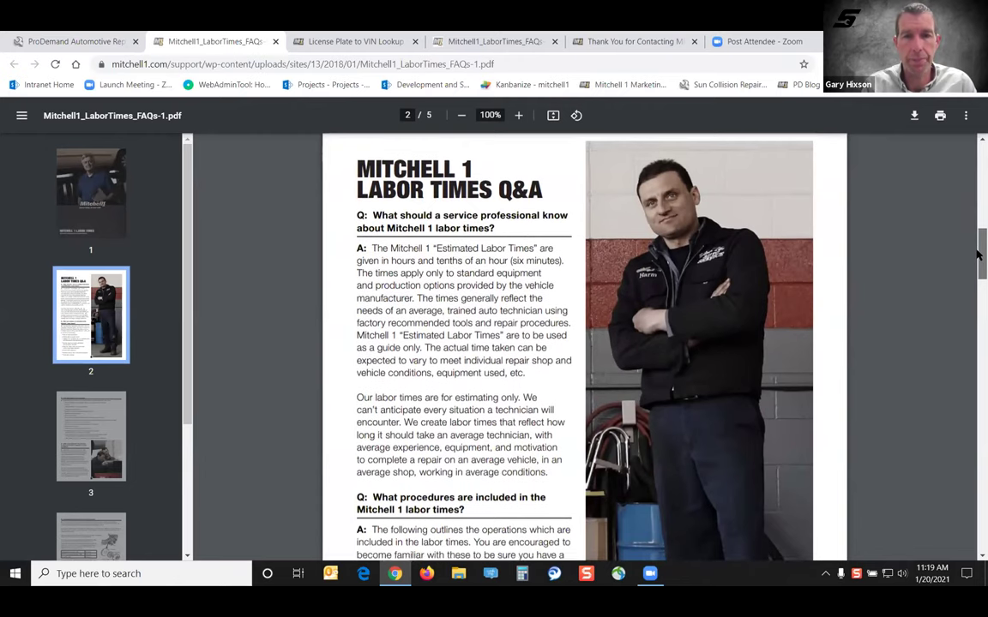
{"action": "scroll", "coordinate": [978, 259], "scroll_direction": "down", "scroll_amount": 1}
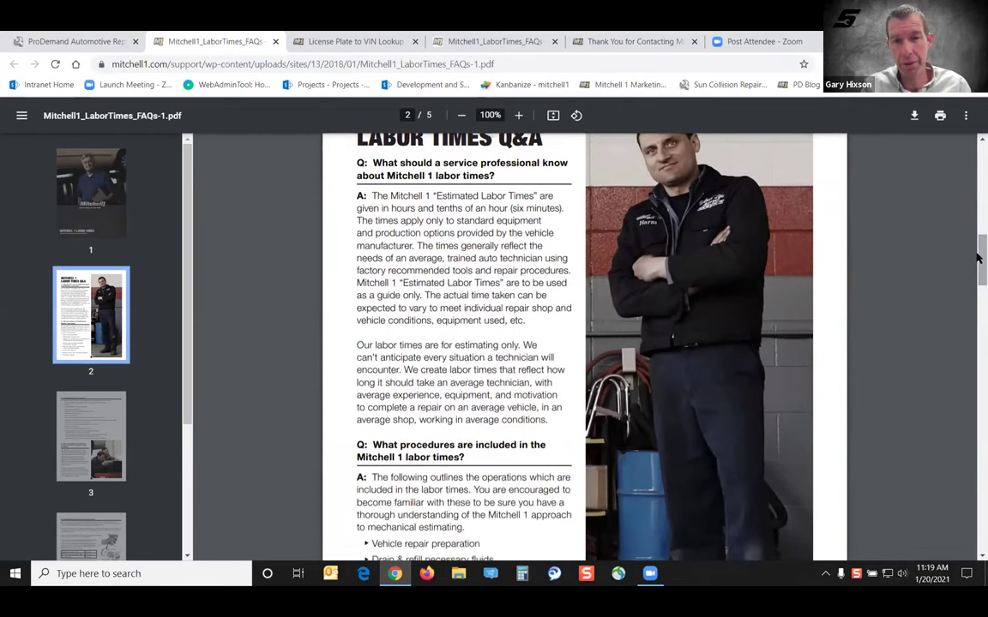
{"action": "scroll", "coordinate": [978, 253], "scroll_direction": "down", "scroll_amount": 1}
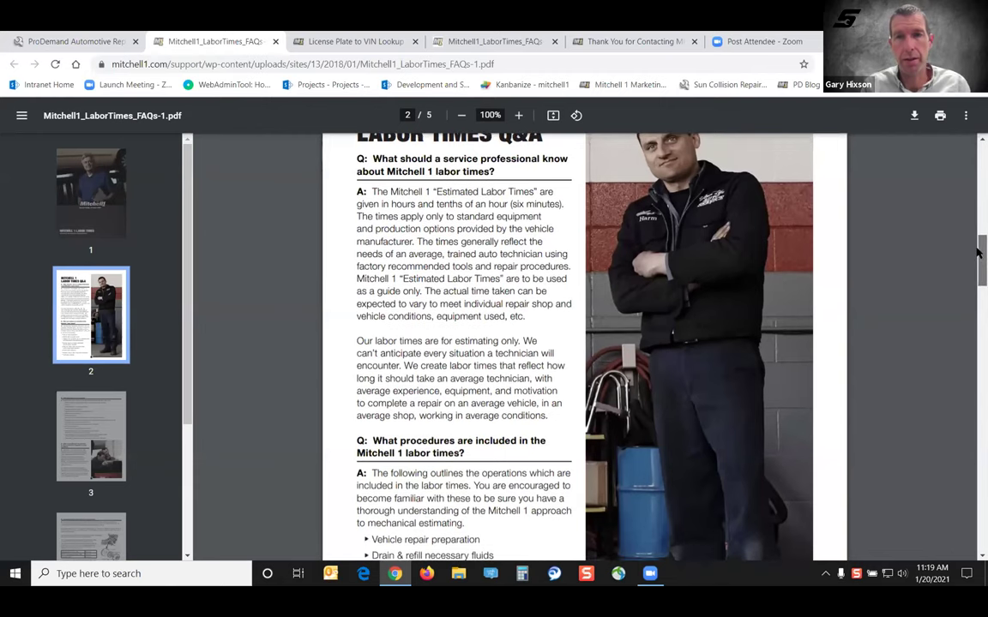
{"action": "scroll", "coordinate": [979, 253], "scroll_direction": "down", "scroll_amount": 1}
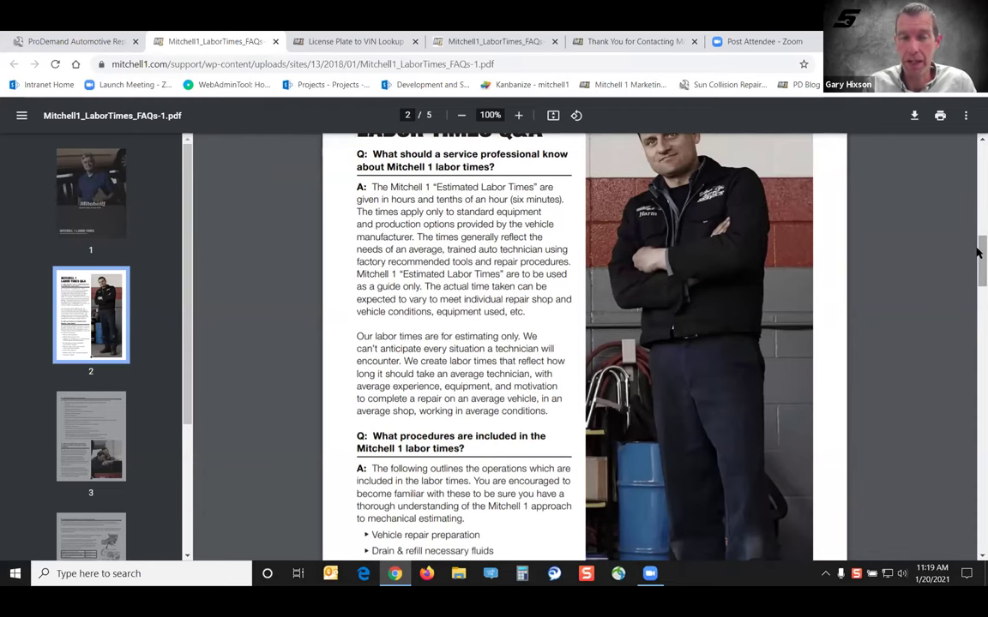
{"action": "left_click_drag", "start_coordinate": [977, 251], "coordinate": [978, 174]}
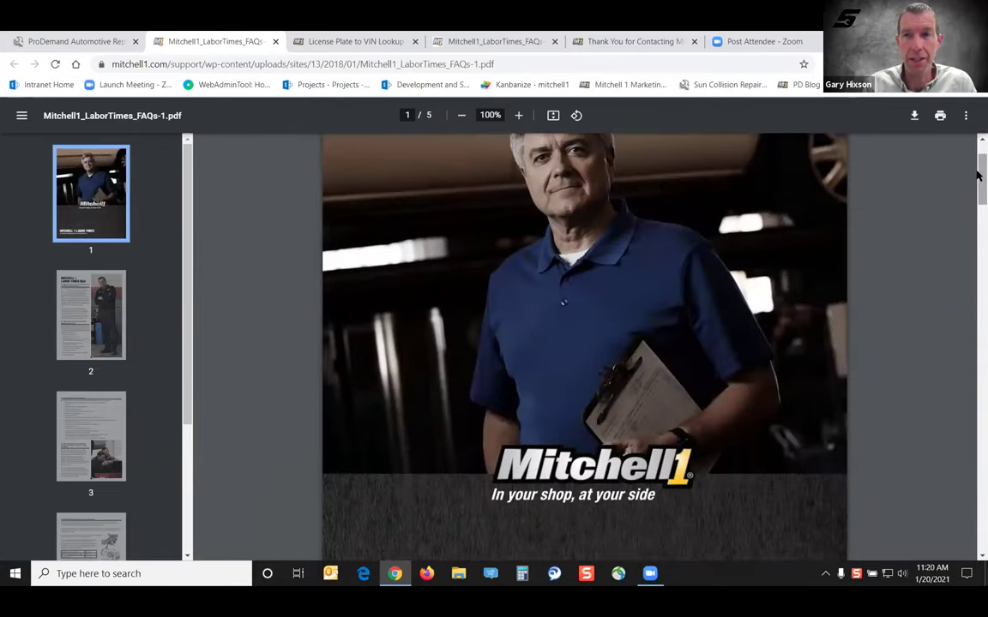
{"action": "scroll", "coordinate": [652, 189], "scroll_direction": "down", "scroll_amount": 9}
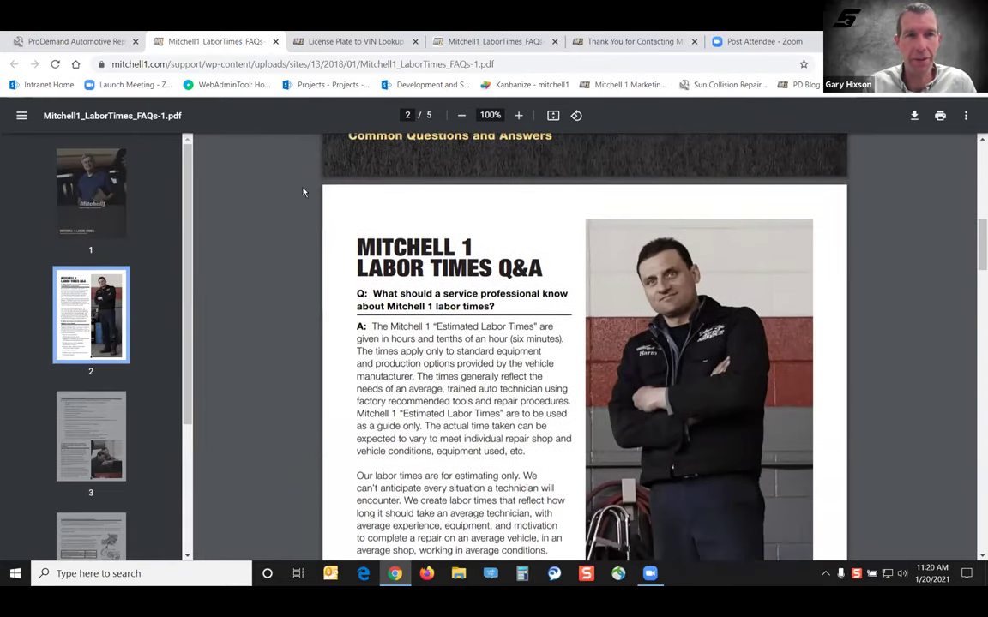
Step: Return to the ProDemand page, dismiss the Estimate Guide help documents, and search Parts & Labor for "water pump"
{"action": "left_click", "coordinate": [110, 45]}
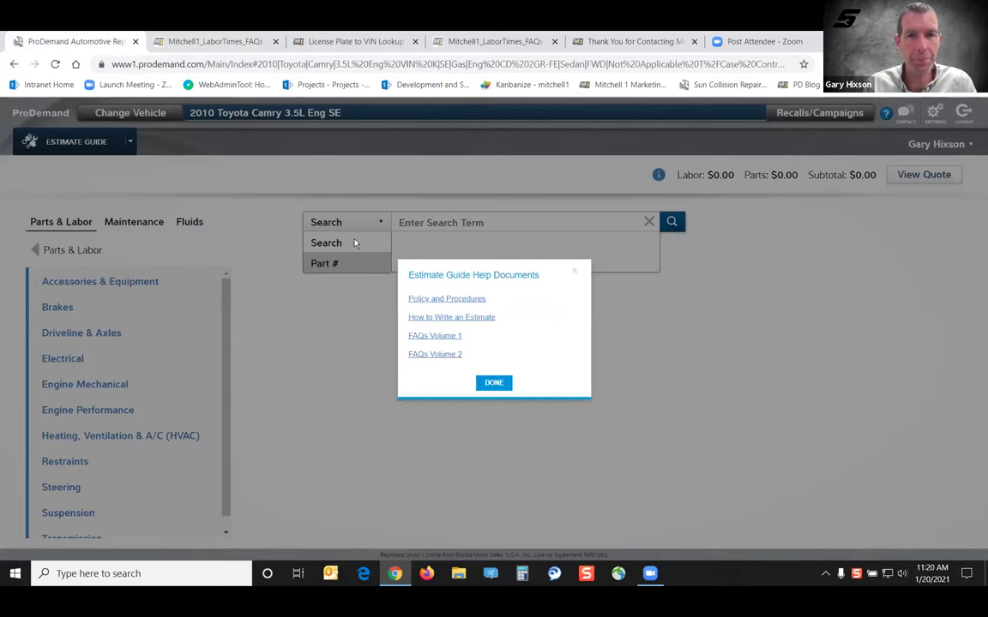
{"action": "left_click", "coordinate": [494, 382]}
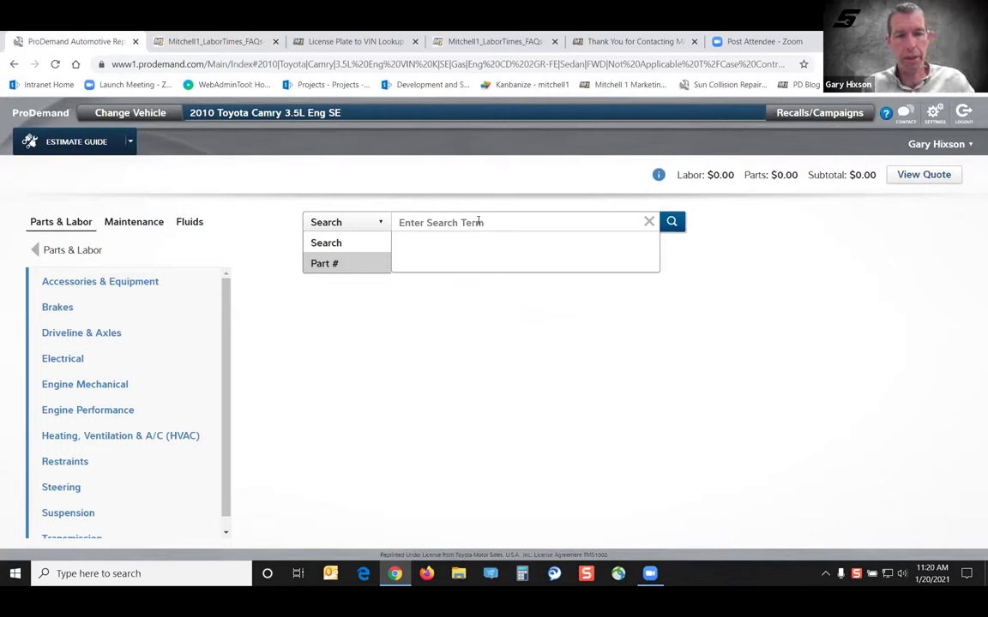
{"action": "type", "text": "water pump"}
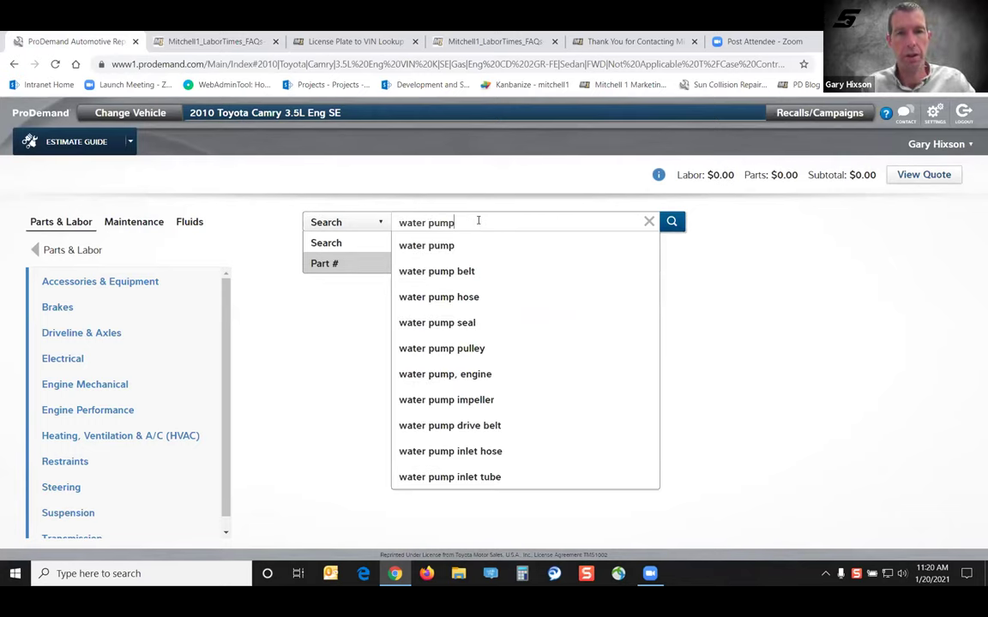
{"action": "key", "text": "Return"}
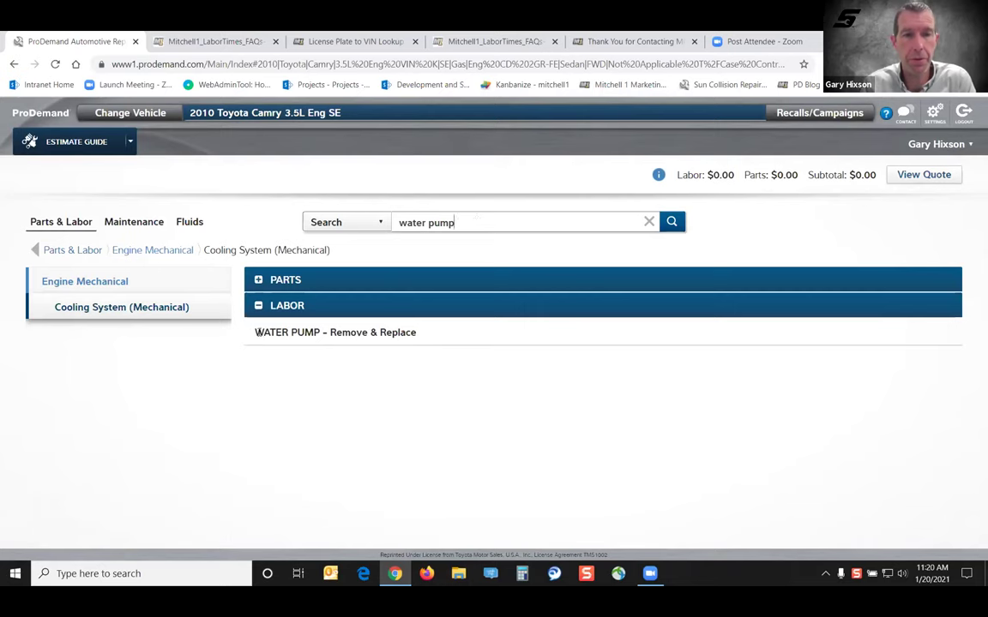
Step: Browse the Estimate Guide's Maintenance schedules by Mileage, Mileage Periodic and Time, clearing the search term and expanding the All: 6 Months service
{"action": "left_click", "coordinate": [139, 228]}
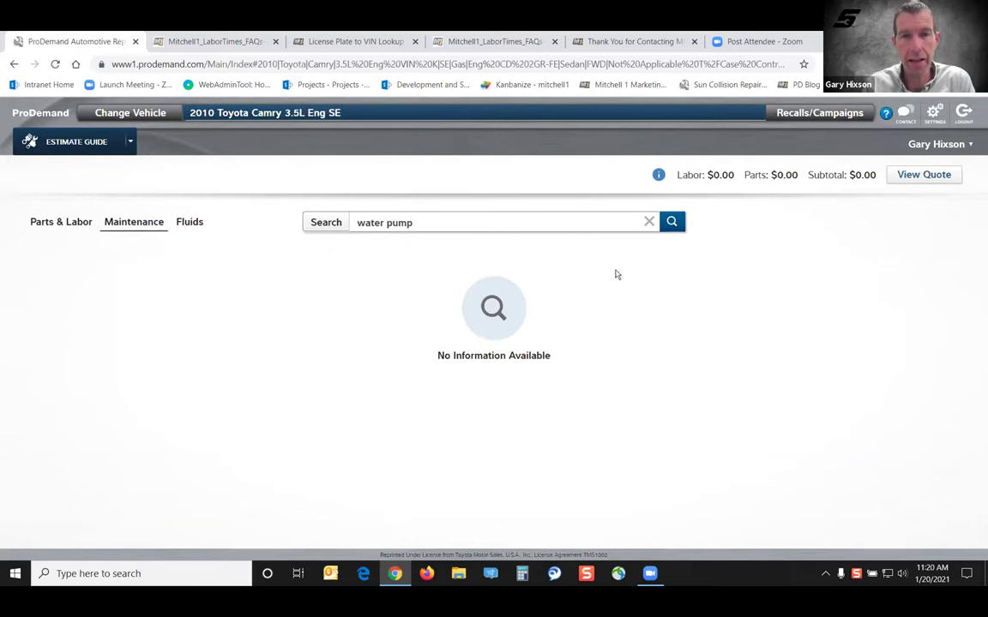
{"action": "left_click", "coordinate": [649, 223]}
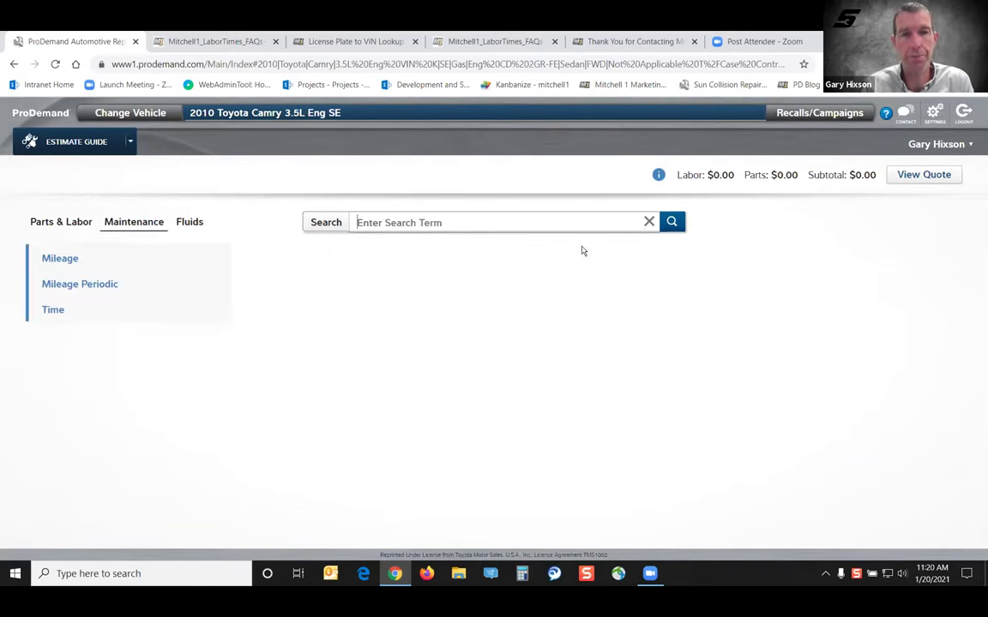
{"action": "left_click", "coordinate": [76, 262]}
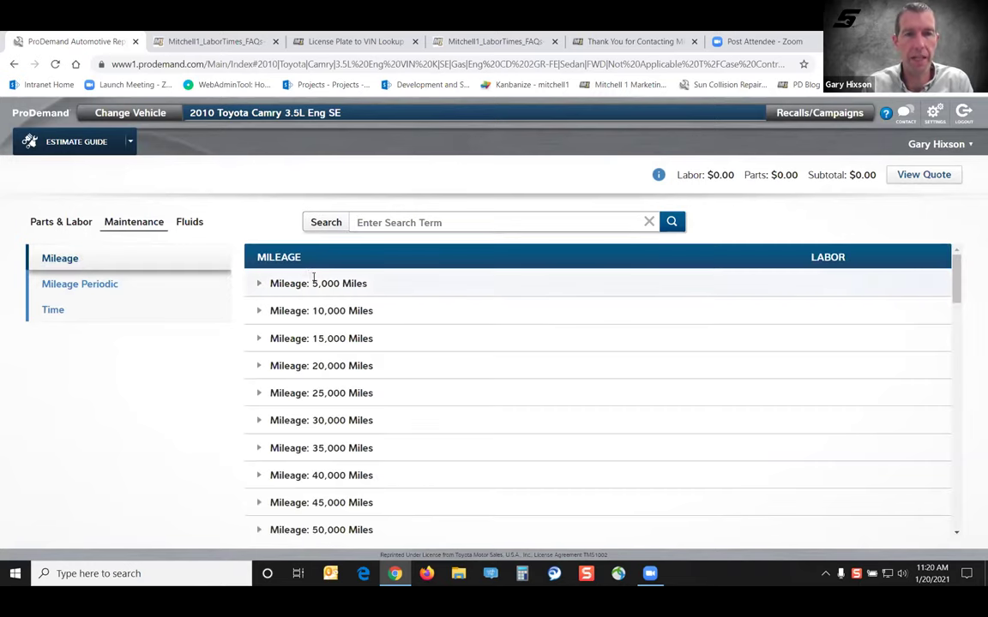
{"action": "left_click", "coordinate": [103, 284]}
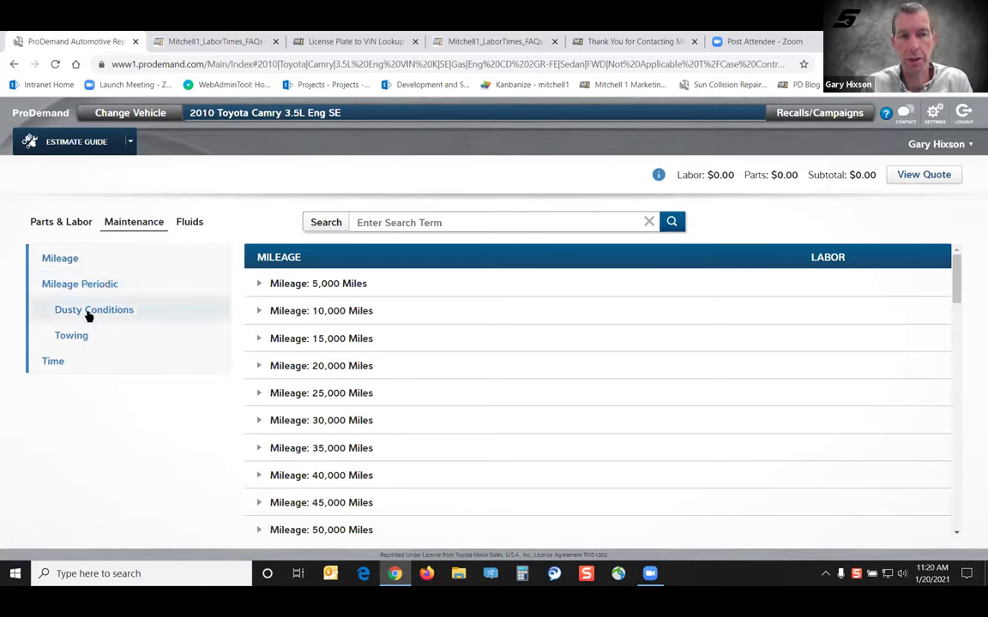
{"action": "left_click", "coordinate": [70, 357]}
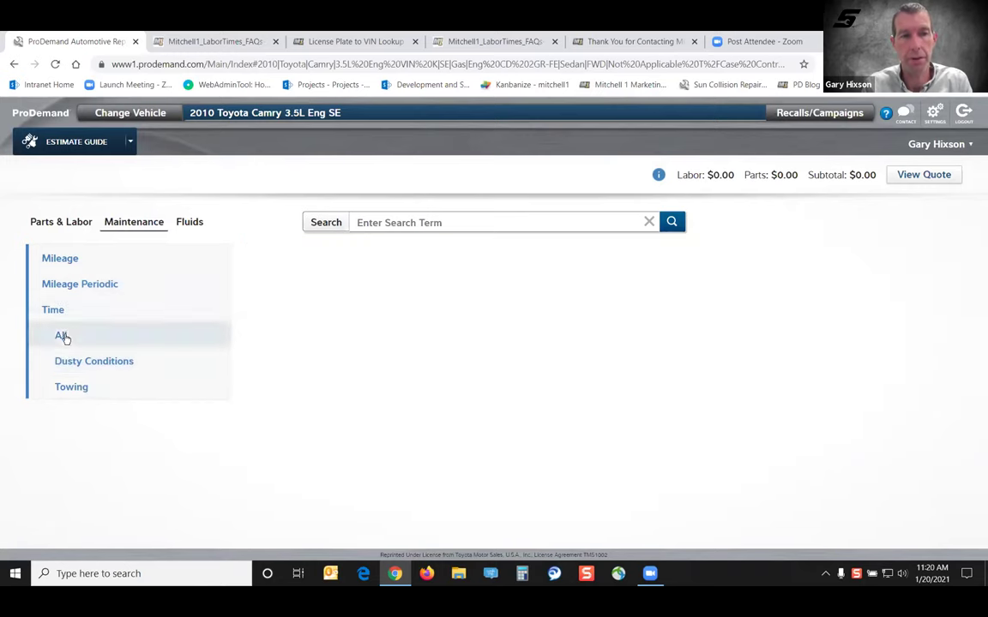
{"action": "left_click", "coordinate": [60, 336]}
{"action": "left_click", "coordinate": [308, 292]}
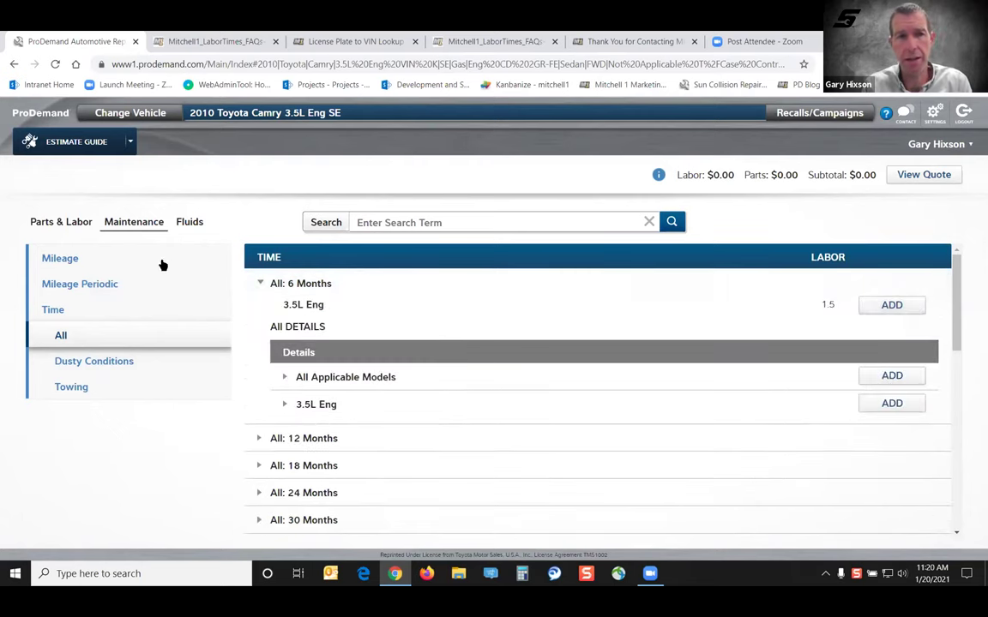
Step: Show the Estimate Guide's fluid capacities and types, and expand Engine Oil to read the drain and refill entries
{"action": "left_click", "coordinate": [190, 222]}
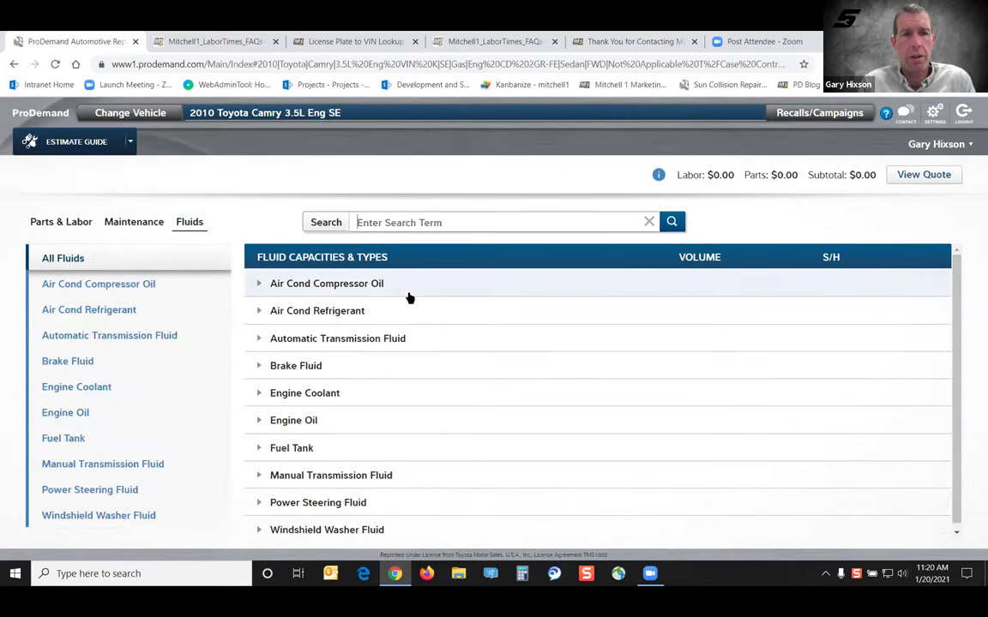
{"action": "left_click", "coordinate": [307, 420]}
{"action": "scroll", "coordinate": [535, 419], "scroll_direction": "down", "scroll_amount": 1}
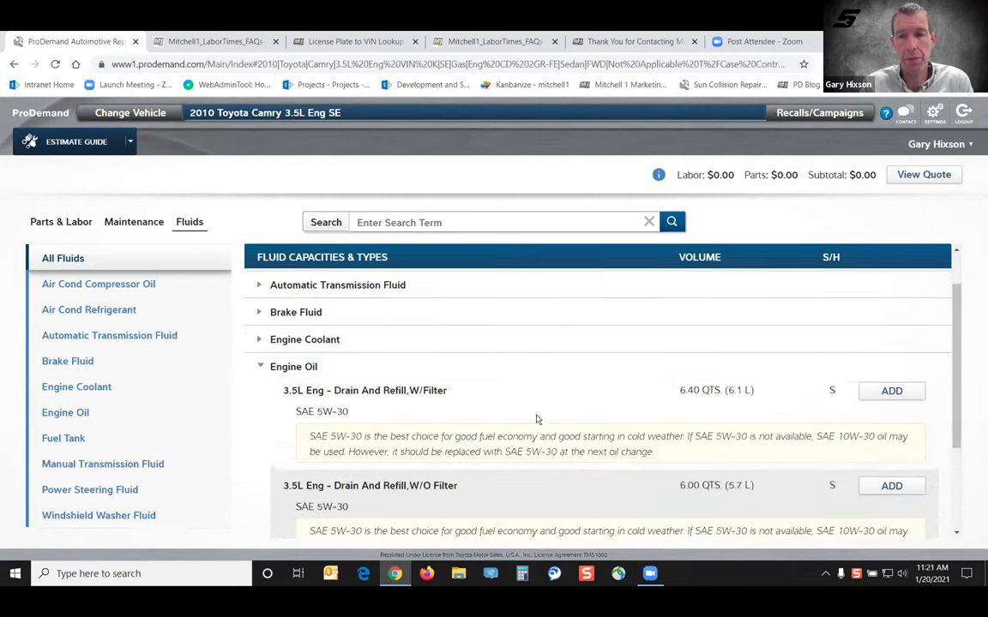
{"action": "scroll", "coordinate": [537, 419], "scroll_direction": "down", "scroll_amount": 1}
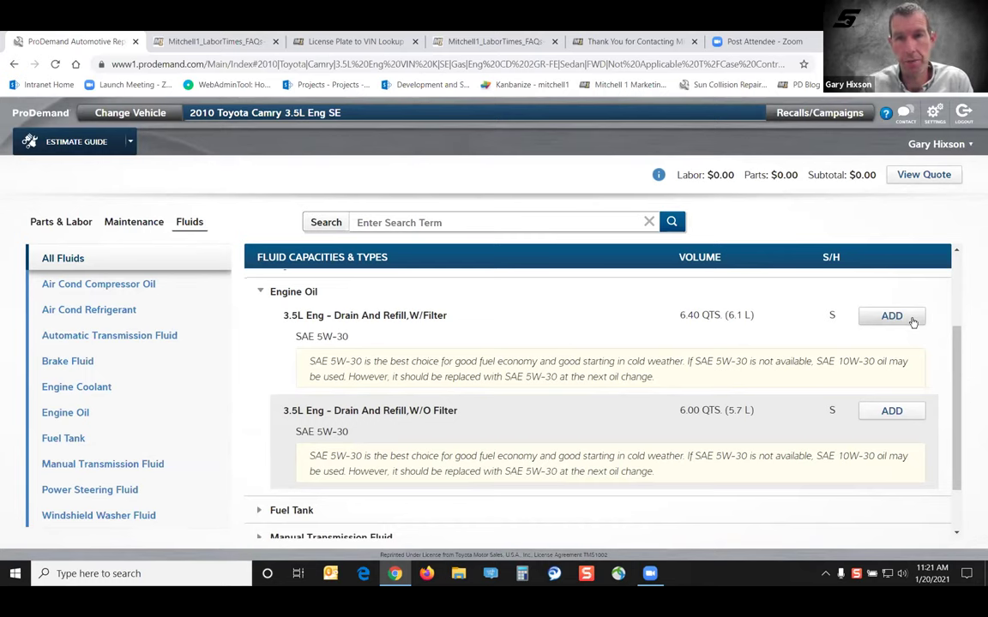
Step: Switch to the Maintenance module and view the services for 30,000 miles and the month-based intervals
{"action": "left_click", "coordinate": [131, 145]}
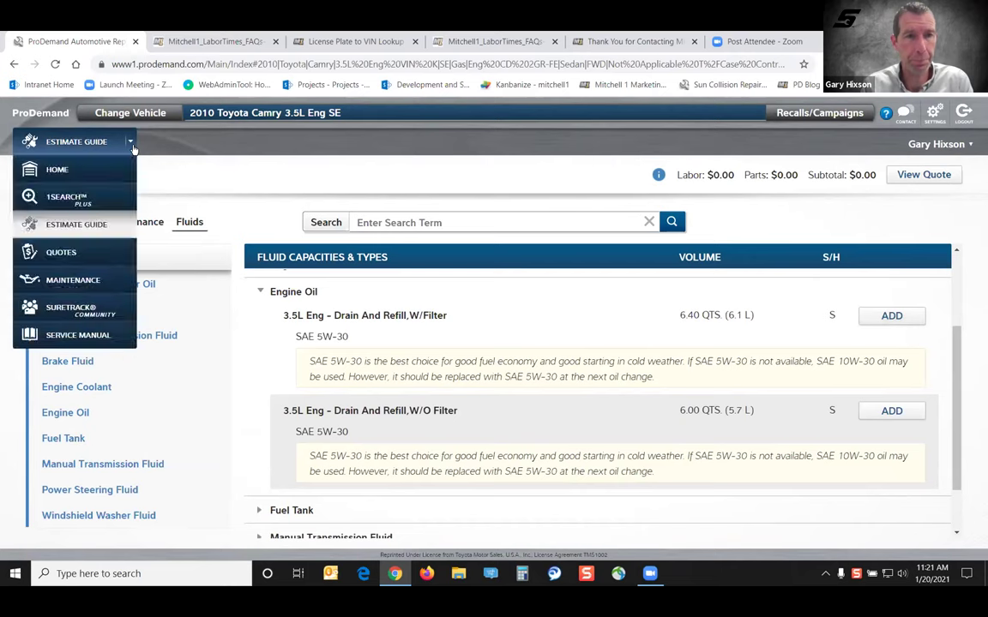
{"action": "left_click", "coordinate": [92, 283]}
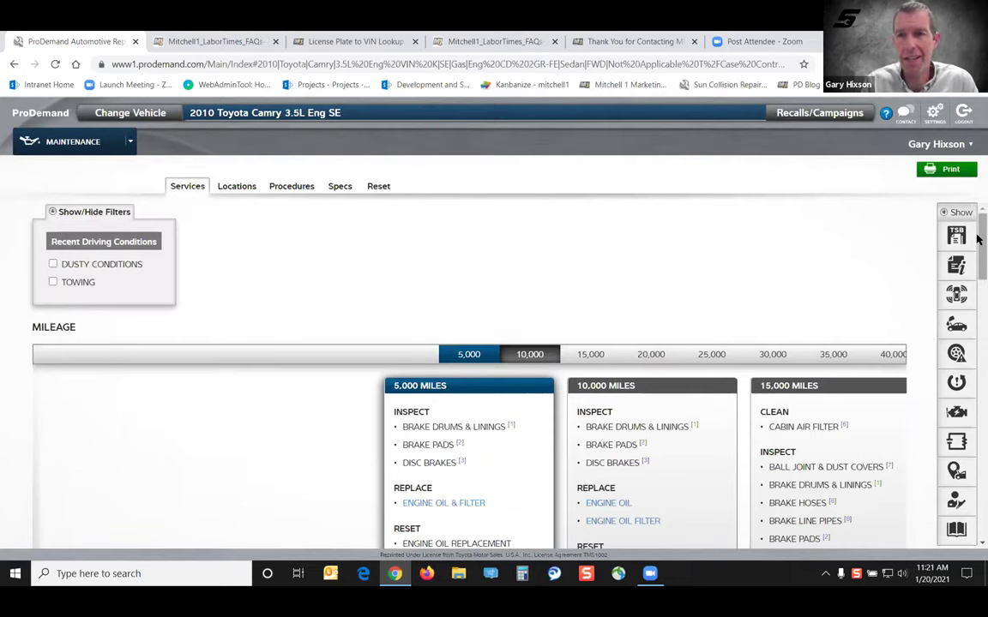
{"action": "mouse_move", "coordinate": [978, 242]}
{"action": "left_mouse_down"}
{"action": "mouse_move", "coordinate": [977, 268]}
{"action": "mouse_move", "coordinate": [978, 248]}
{"action": "left_mouse_up"}
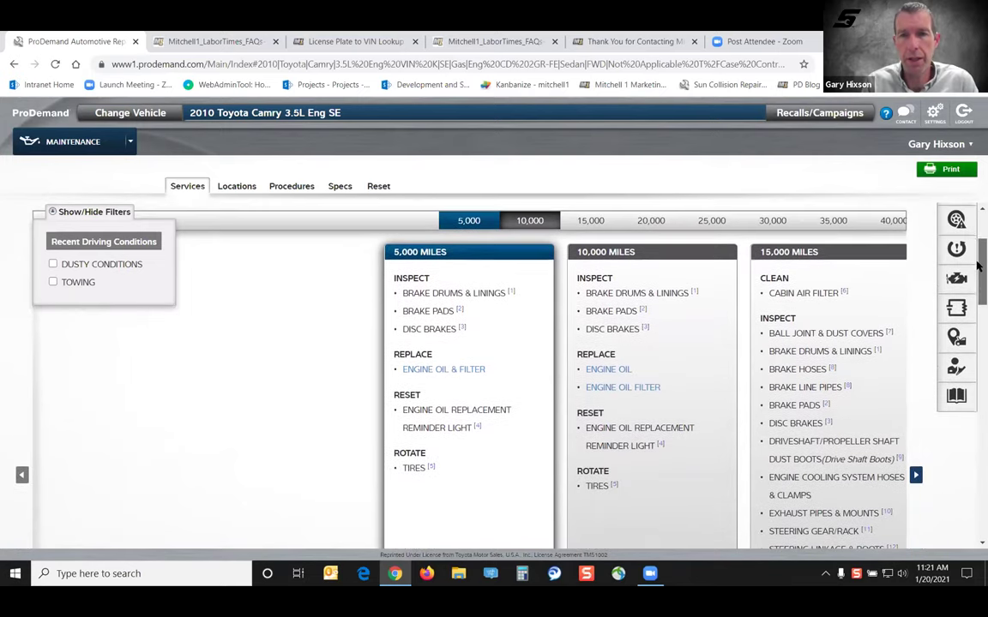
{"action": "left_click", "coordinate": [774, 221]}
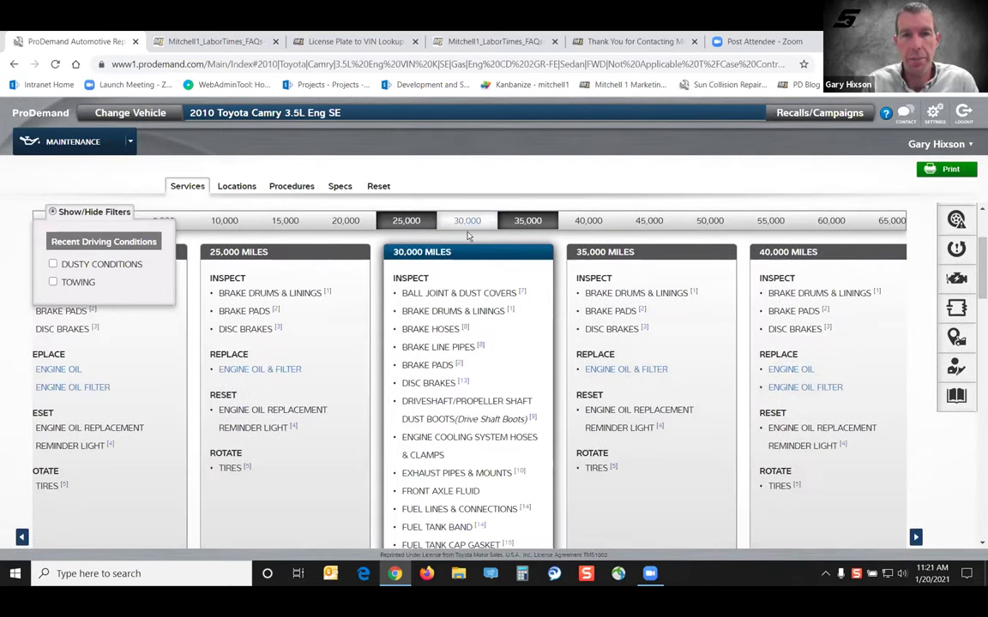
{"action": "left_click_drag", "start_coordinate": [978, 257], "coordinate": [975, 360]}
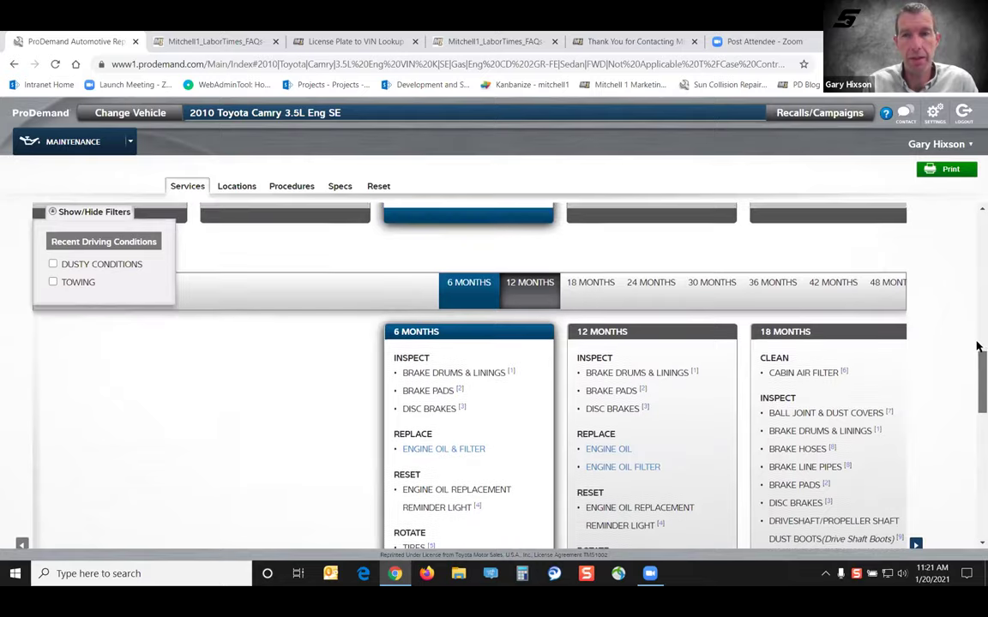
Step: Preview the printable Technician Report of the maintenance services, look through its interval checklists, and close the preview
{"action": "left_click", "coordinate": [977, 289]}
{"action": "left_click", "coordinate": [939, 172]}
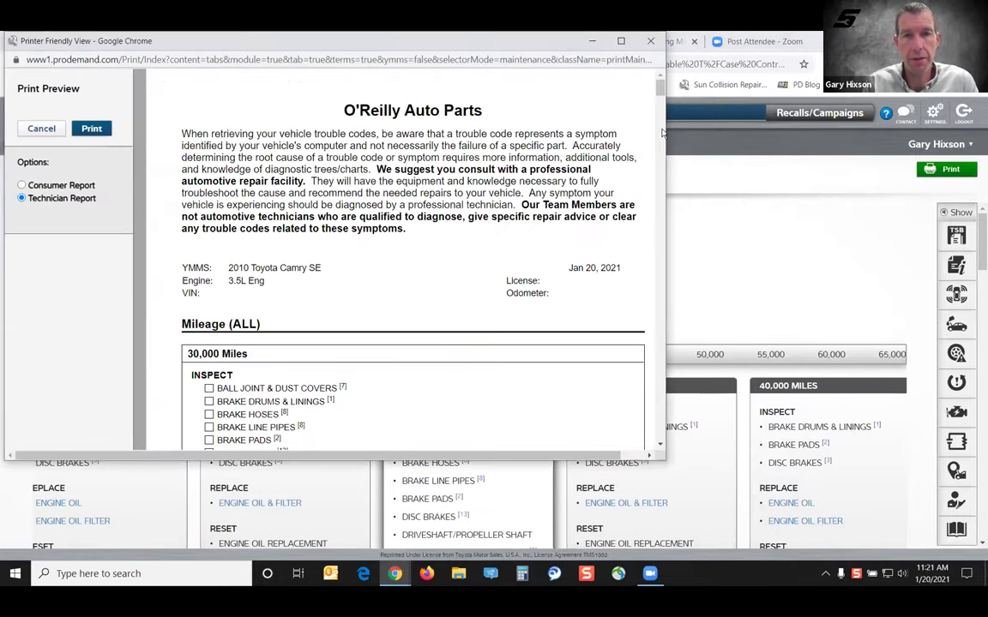
{"action": "left_click", "coordinate": [661, 133]}
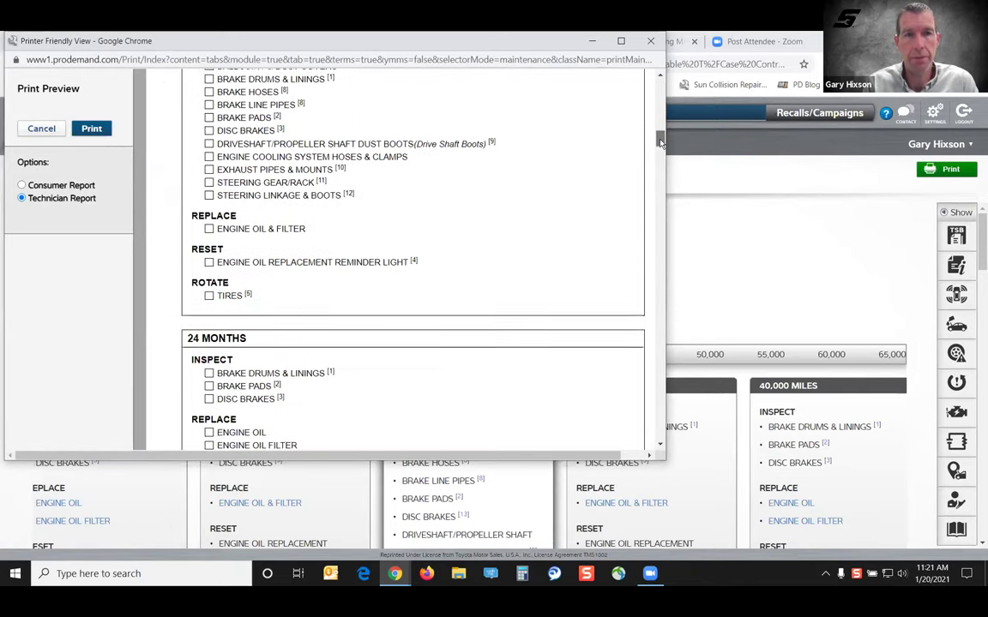
{"action": "left_click_drag", "start_coordinate": [660, 132], "coordinate": [660, 129]}
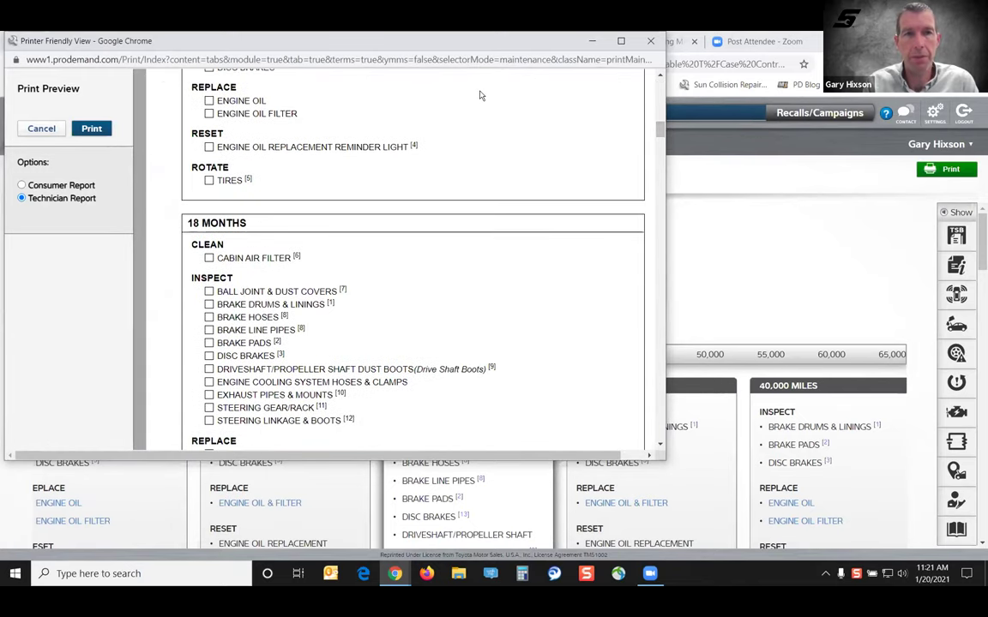
{"action": "left_click_drag", "start_coordinate": [455, 44], "coordinate": [454, 140]}
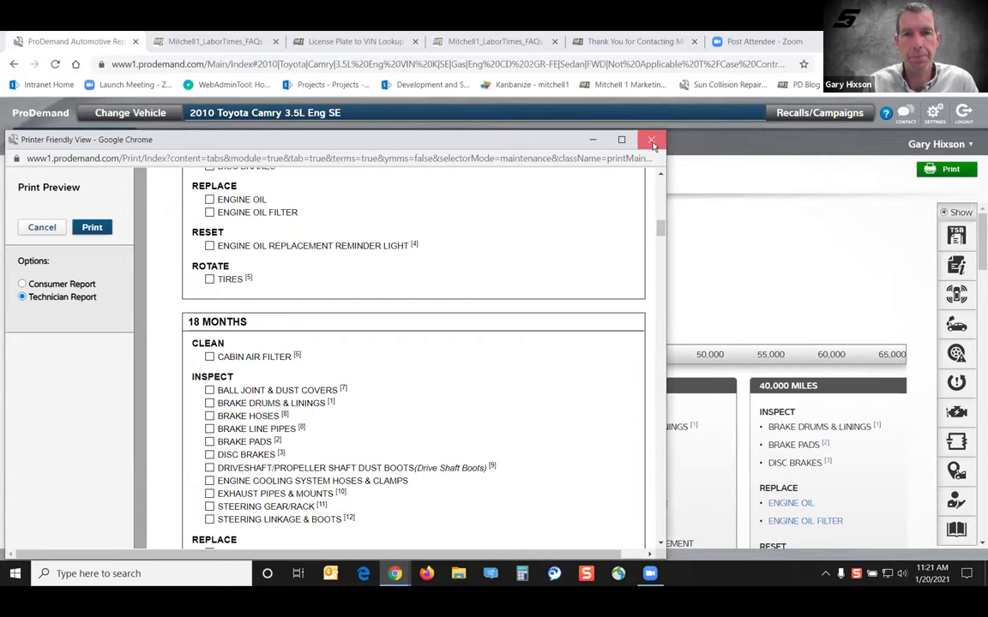
{"action": "left_click", "coordinate": [591, 135]}
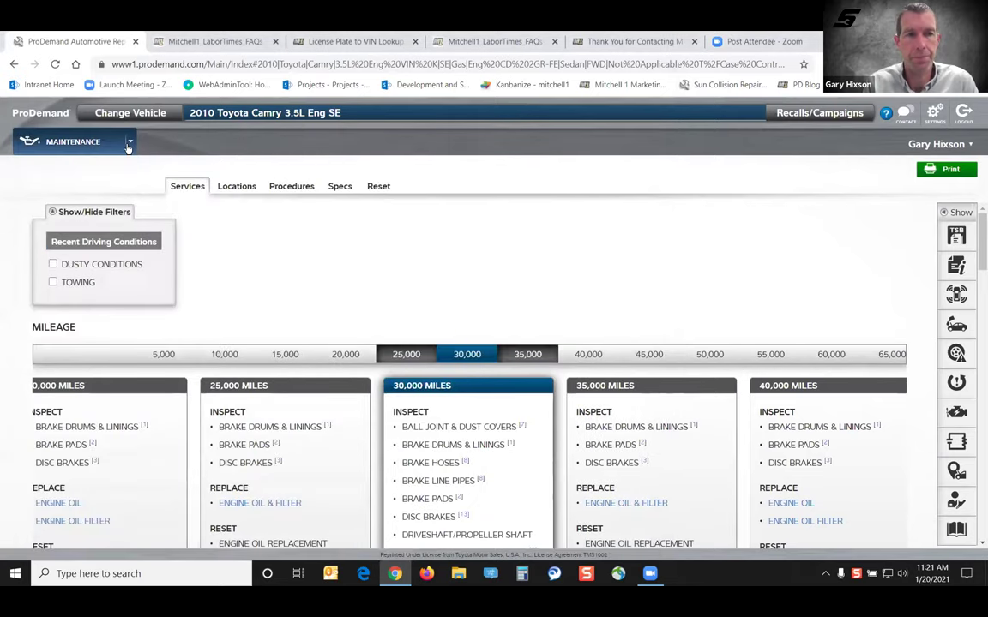
Step: View the Fluid Capacities table and the Reset Procedures for the vehicle, closing each one after reading
{"action": "left_click", "coordinate": [957, 326]}
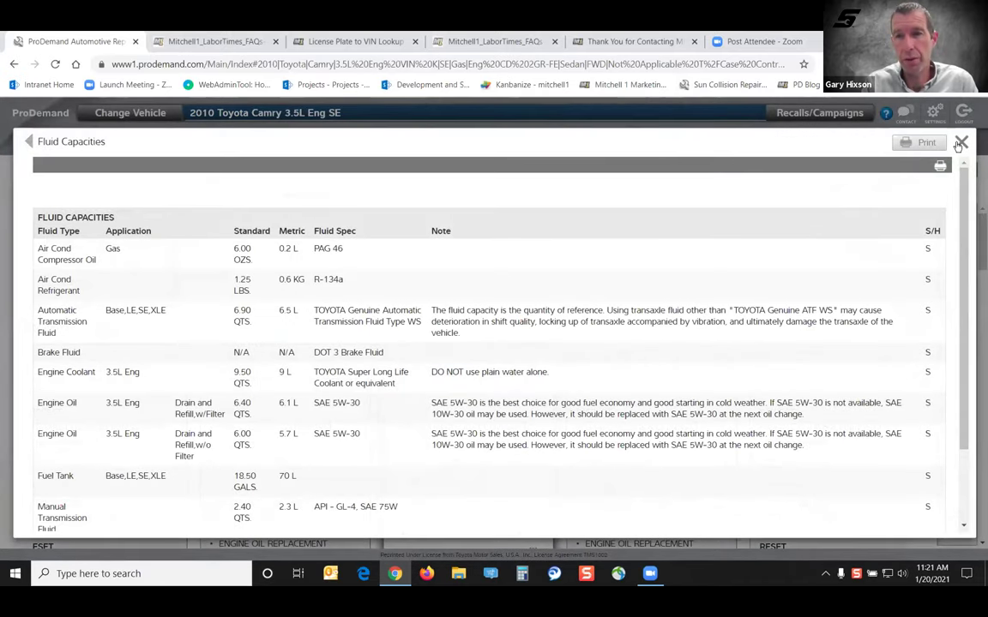
{"action": "scroll", "coordinate": [393, 358], "scroll_direction": "down", "scroll_amount": 1}
{"action": "scroll", "coordinate": [395, 358], "scroll_direction": "up", "scroll_amount": 1}
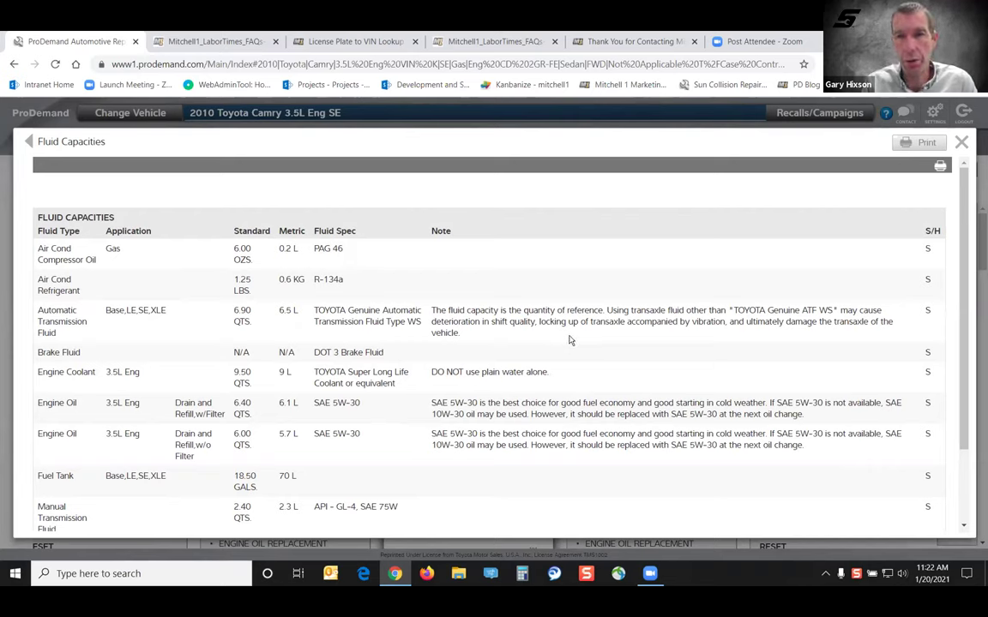
{"action": "left_click", "coordinate": [962, 144]}
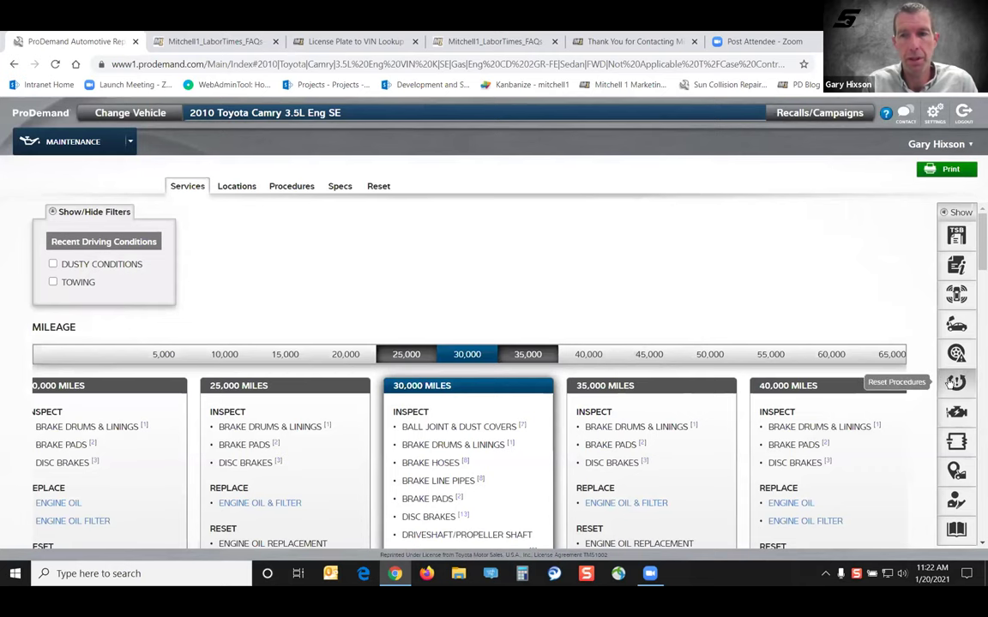
{"action": "left_click", "coordinate": [956, 383]}
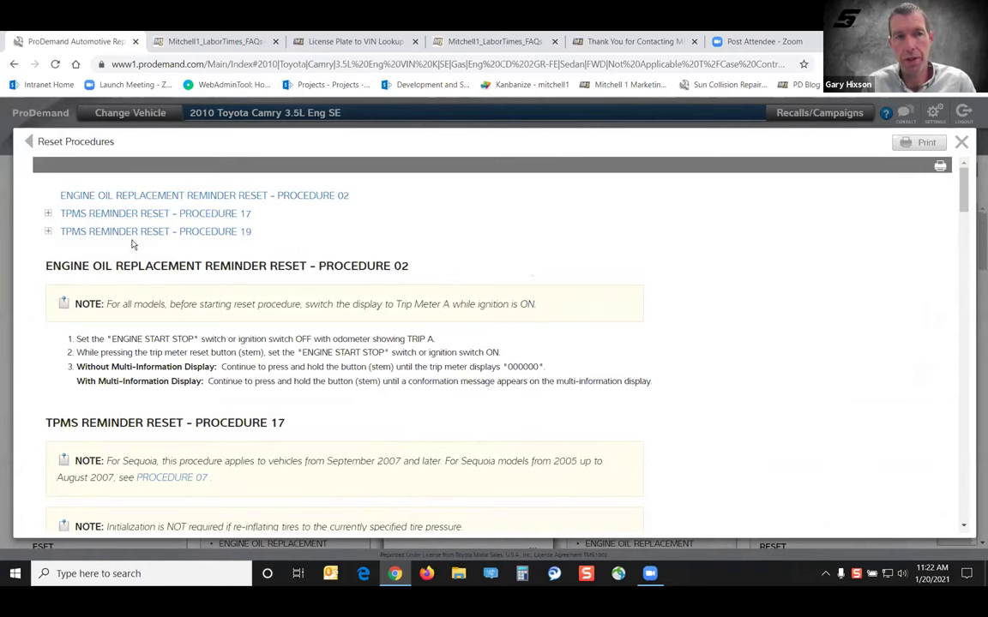
{"action": "left_click", "coordinate": [961, 143]}
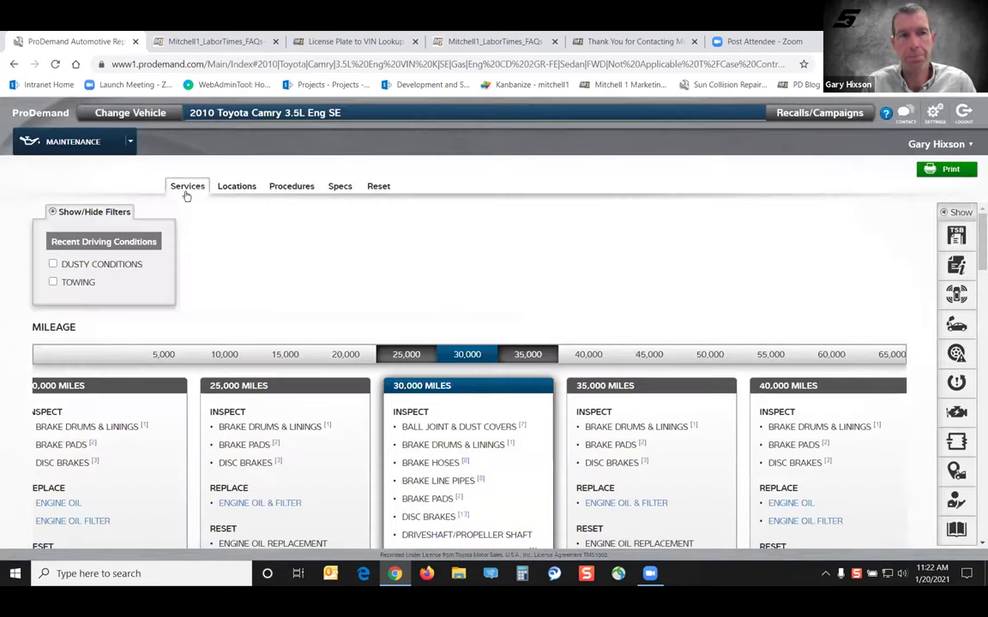
Step: Switch to the SureTrack Community and show the latest submissions for All Vehicles
{"action": "left_click", "coordinate": [108, 147]}
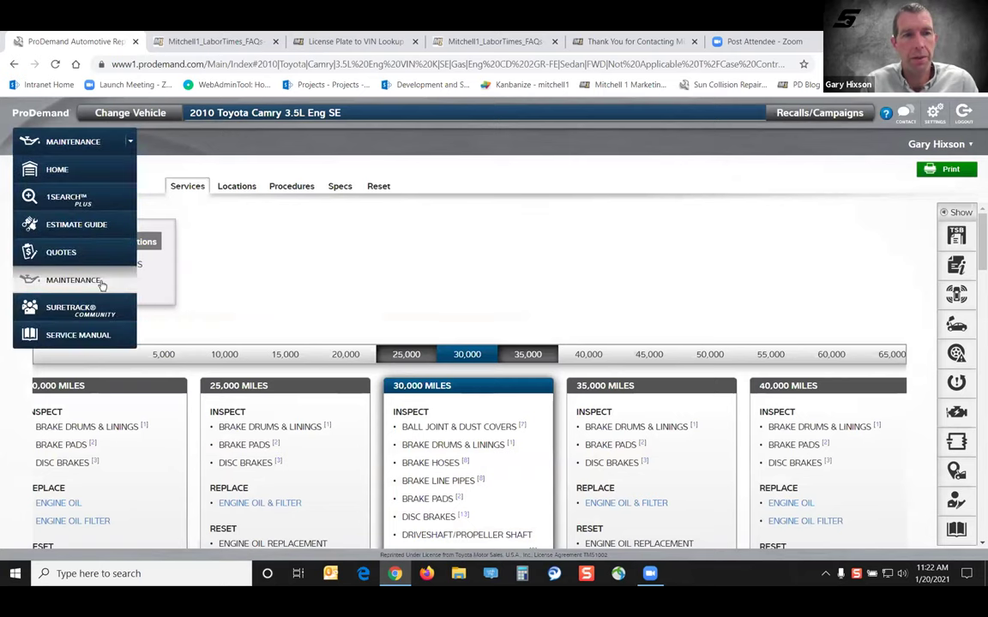
{"action": "left_click", "coordinate": [101, 309]}
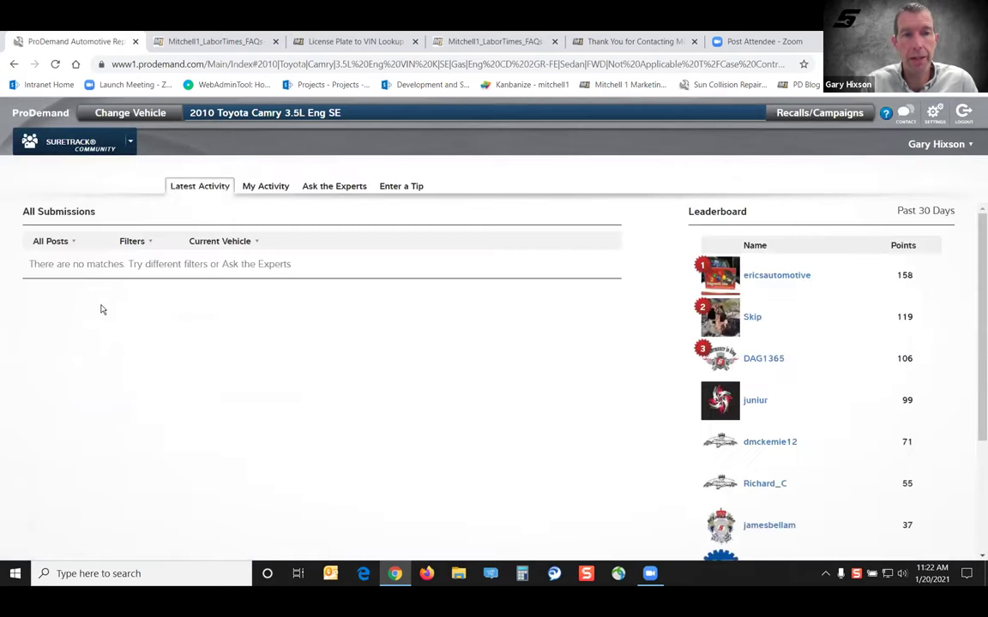
{"action": "left_click", "coordinate": [255, 246]}
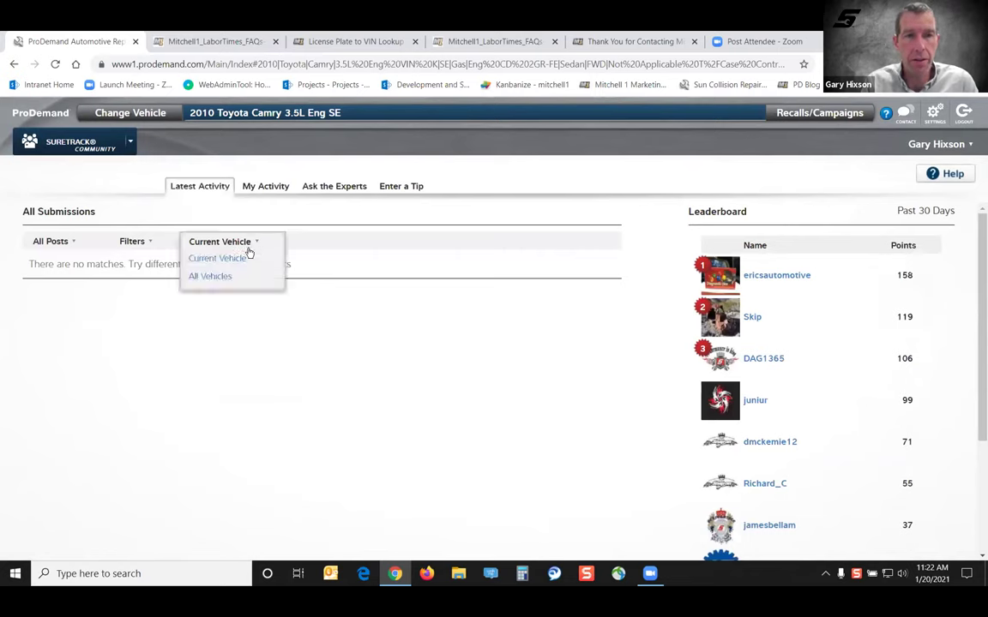
{"action": "left_click", "coordinate": [229, 277]}
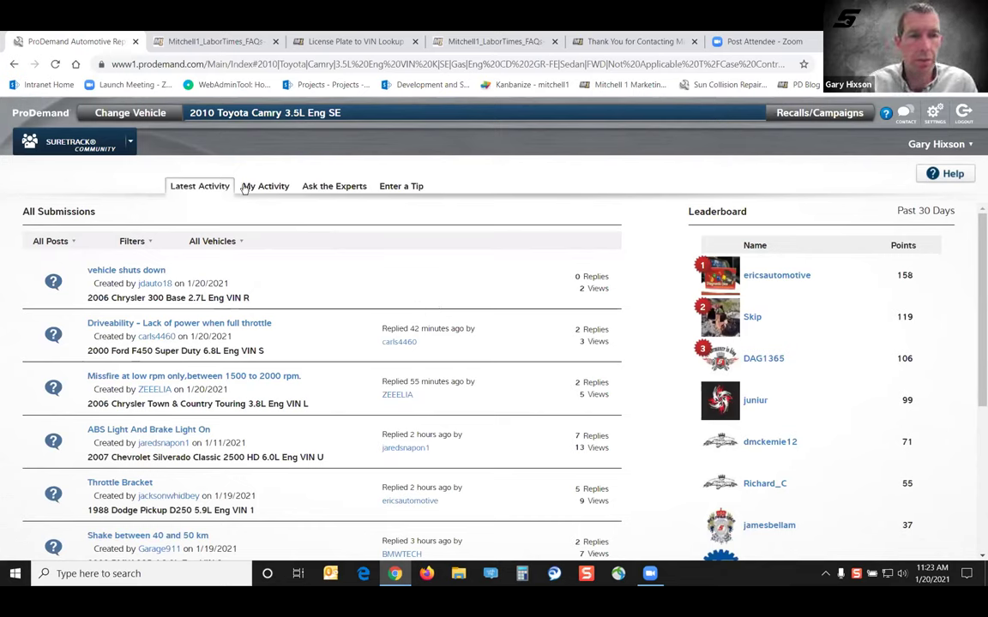
Step: Switch to the Service Manual and look through the system categories in its table of contents
{"action": "left_click", "coordinate": [114, 134]}
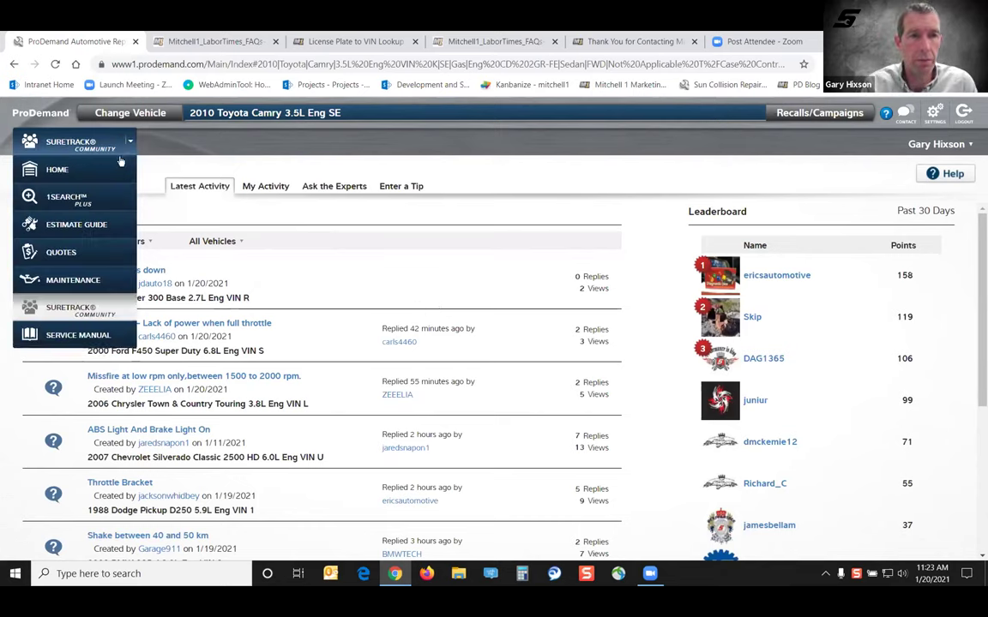
{"action": "left_click", "coordinate": [87, 335]}
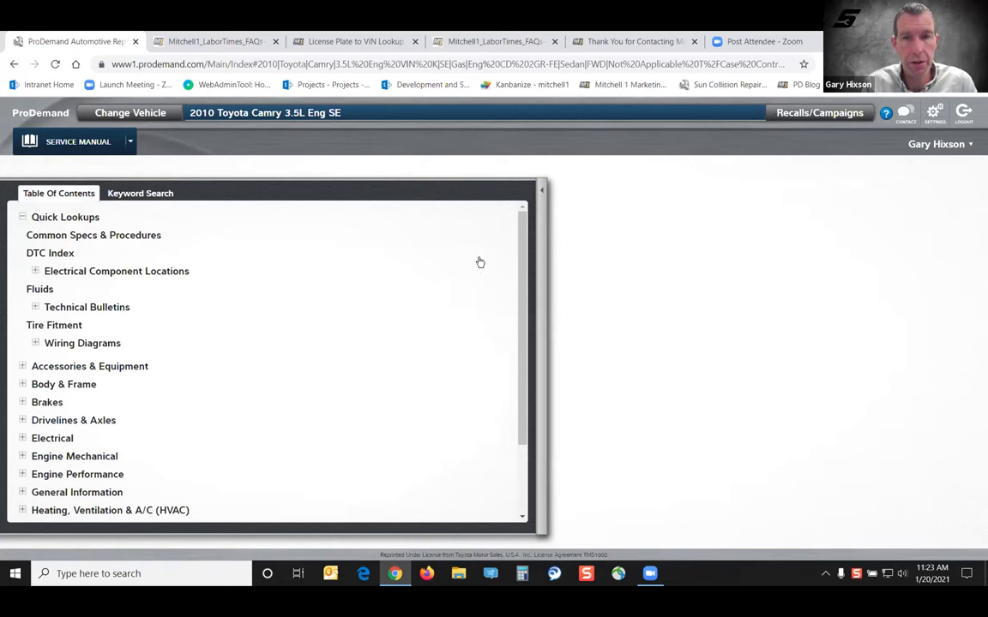
{"action": "left_click_drag", "start_coordinate": [520, 242], "coordinate": [519, 302]}
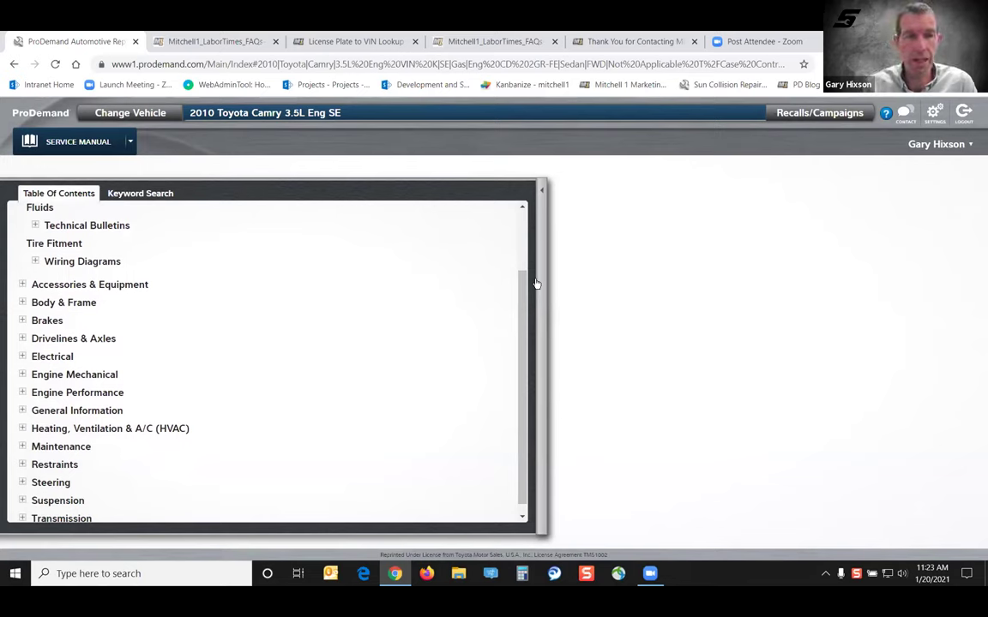
Step: Open the 2GR-FE engine cooling system service information under Engine Mechanical, read the water pump removal procedure, and collapse it
{"action": "left_click", "coordinate": [90, 376]}
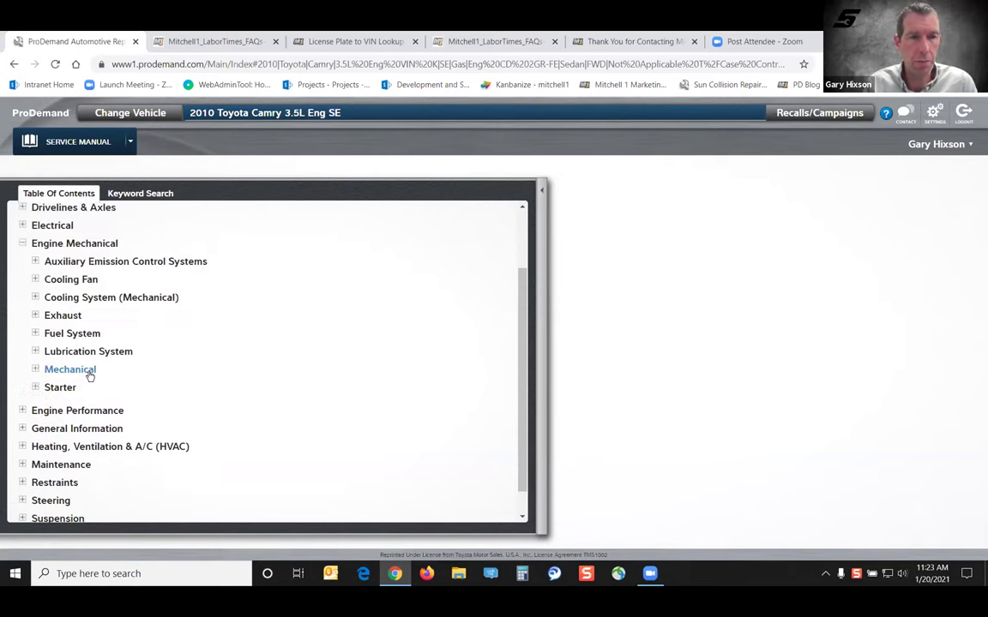
{"action": "left_click", "coordinate": [94, 297]}
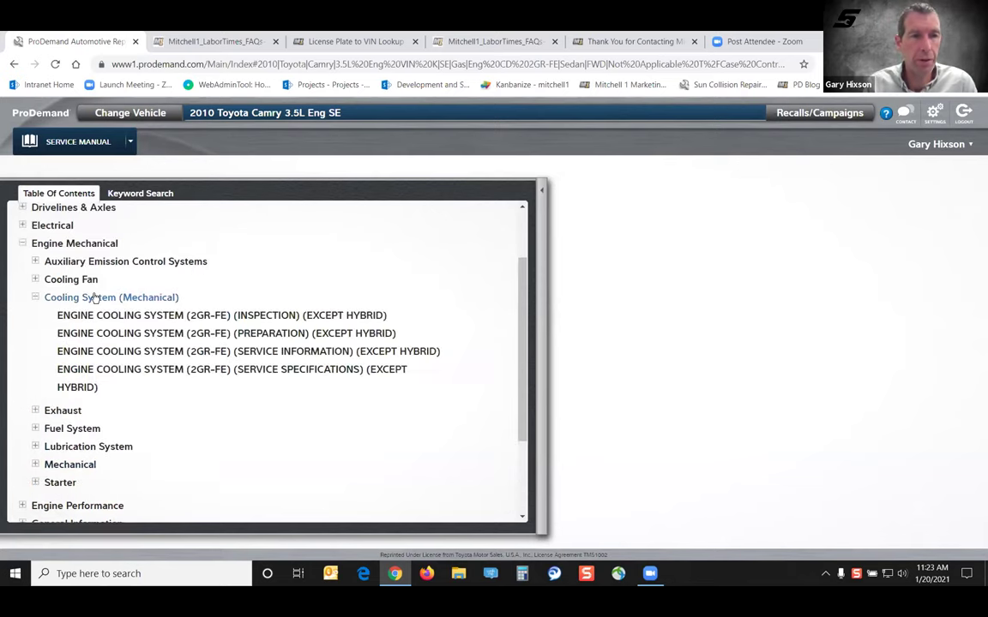
{"action": "left_click", "coordinate": [299, 353]}
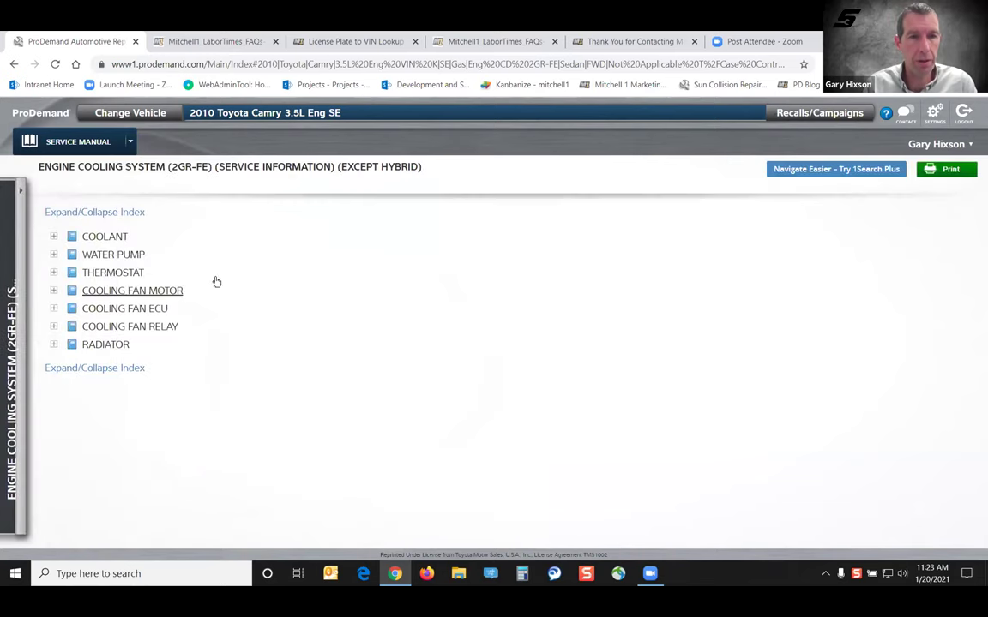
{"action": "left_click", "coordinate": [95, 256]}
{"action": "left_click", "coordinate": [116, 310]}
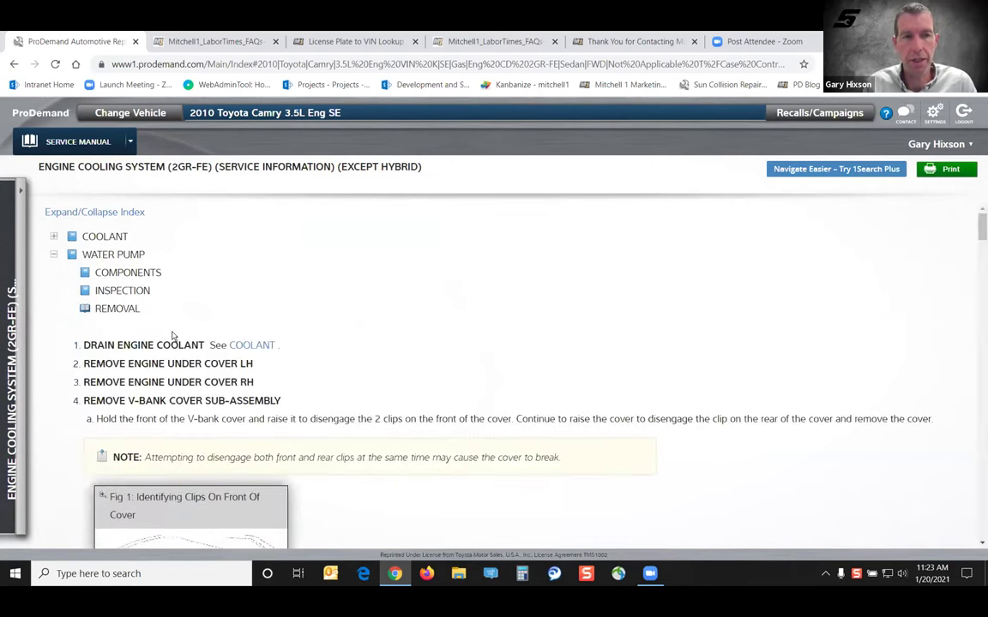
{"action": "scroll", "coordinate": [157, 300], "scroll_direction": "down", "scroll_amount": 2}
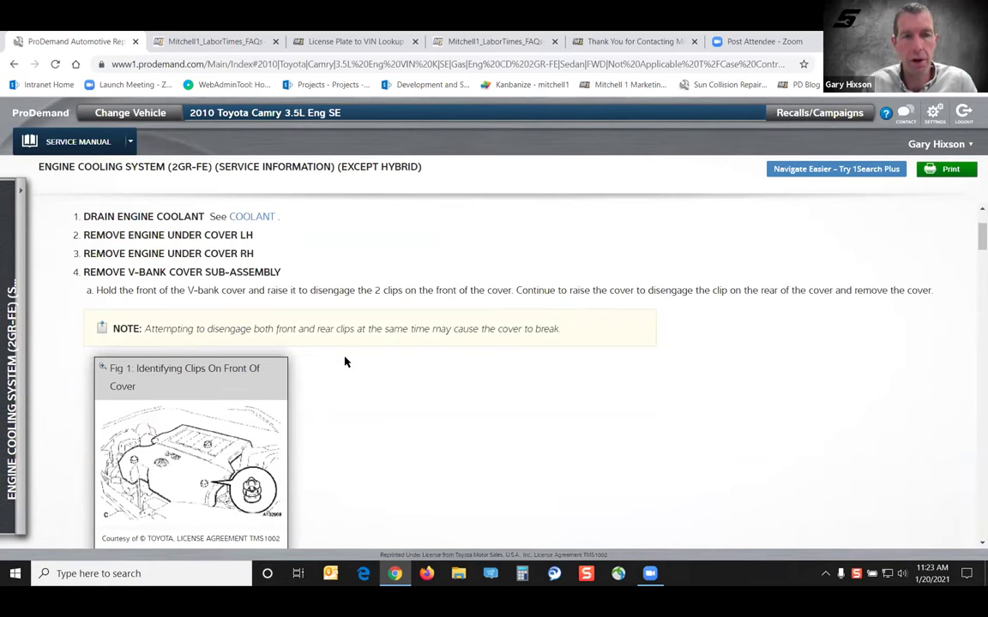
{"action": "scroll", "coordinate": [345, 362], "scroll_direction": "up", "scroll_amount": 2}
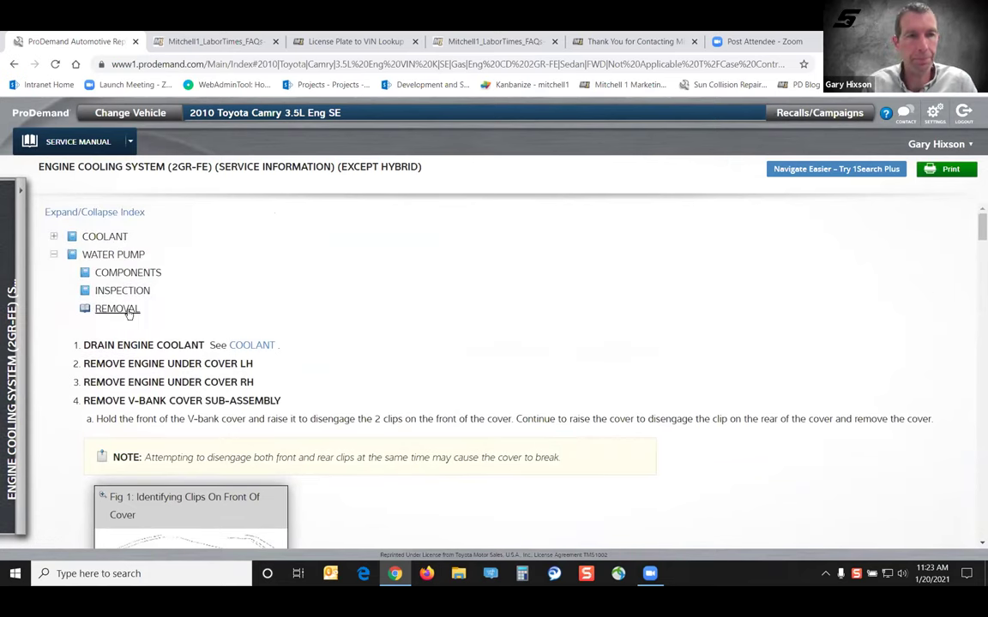
{"action": "left_click", "coordinate": [127, 311]}
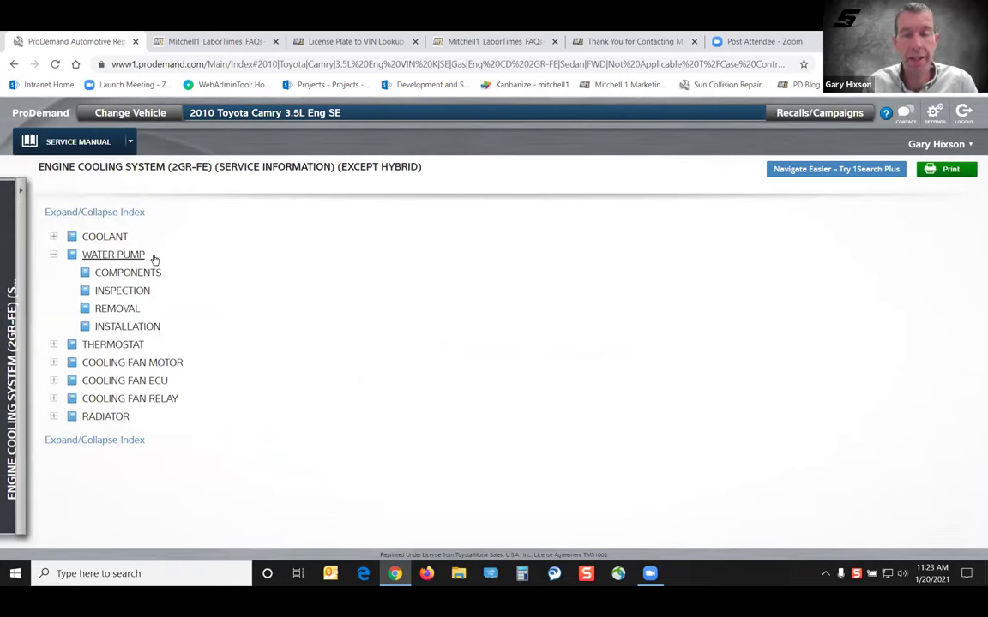
Step: Bring back the Service Manual's table of contents, and switch to 1Search Plus with an empty search
{"action": "left_click", "coordinate": [21, 198]}
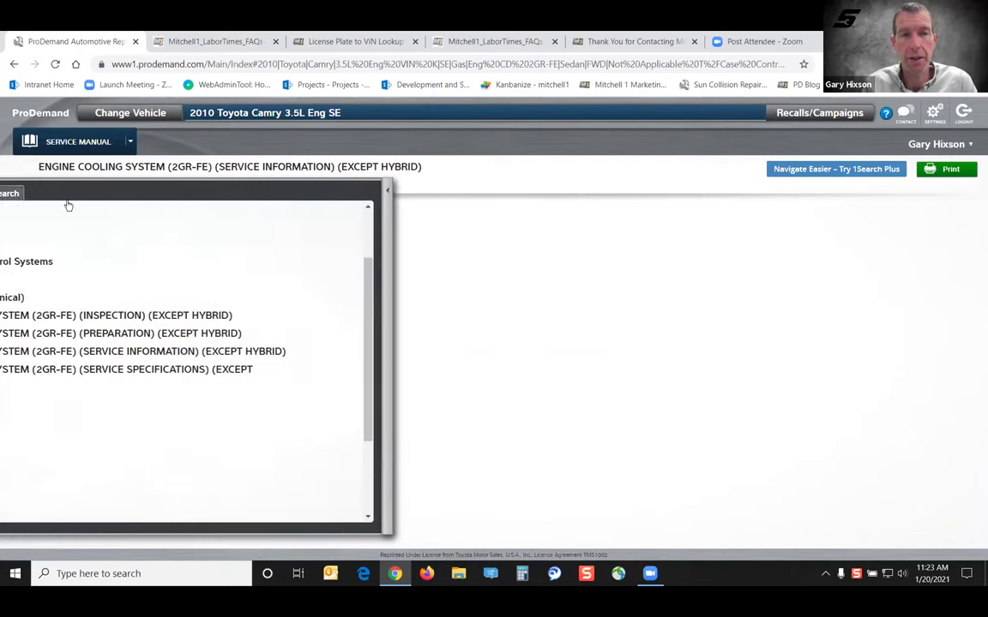
{"action": "left_click", "coordinate": [529, 190]}
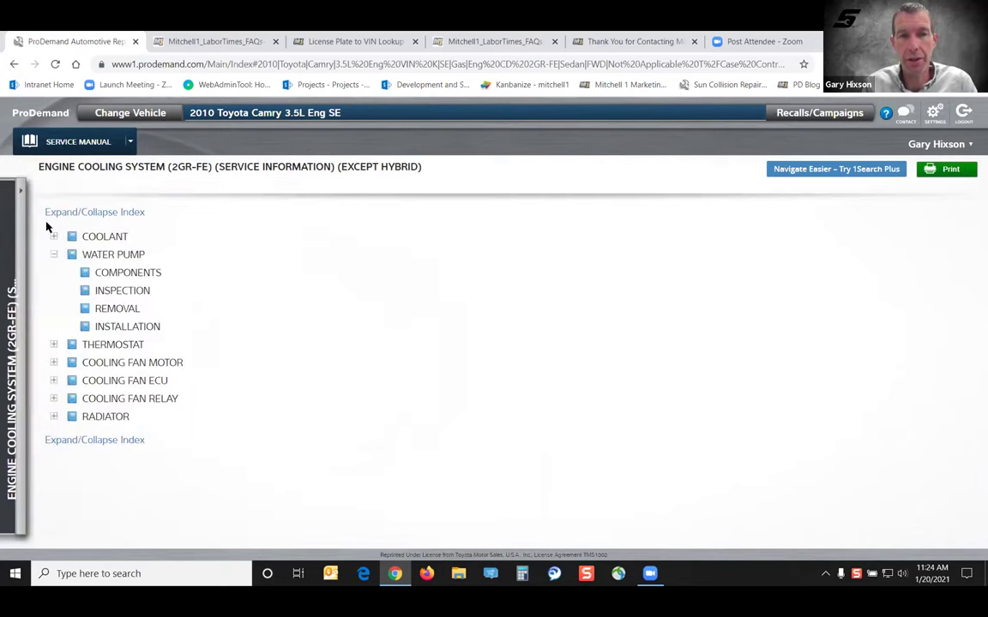
{"action": "left_click", "coordinate": [20, 193]}
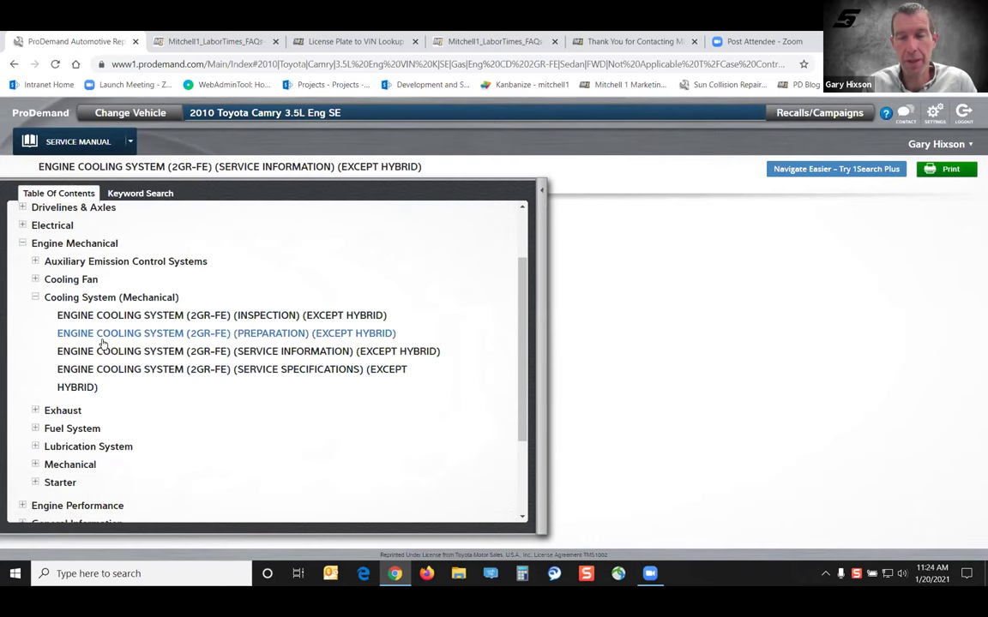
{"action": "left_click", "coordinate": [95, 142]}
{"action": "left_click", "coordinate": [86, 198]}
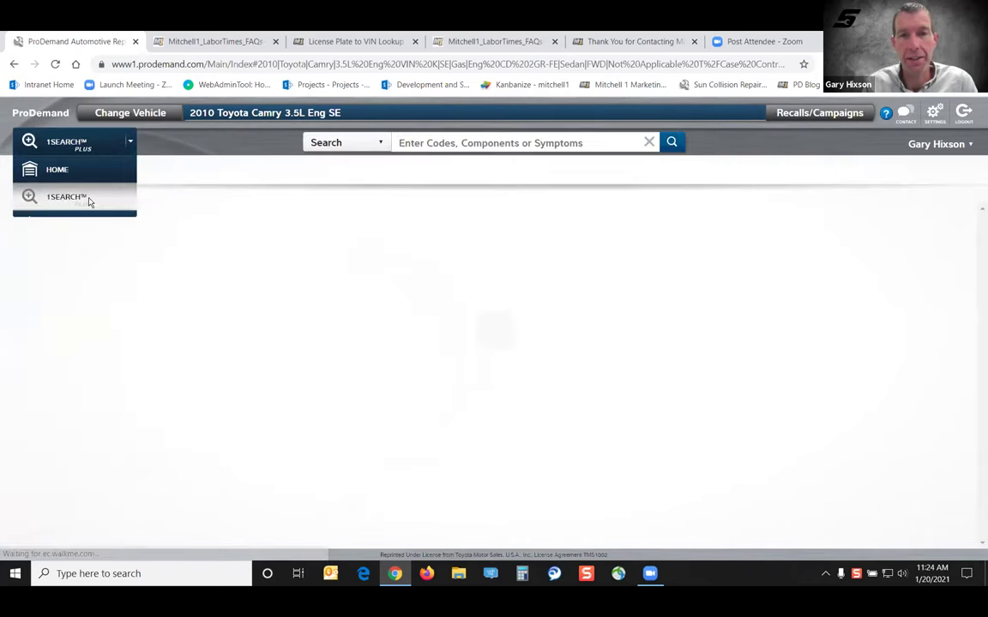
{"action": "left_click", "coordinate": [650, 143]}
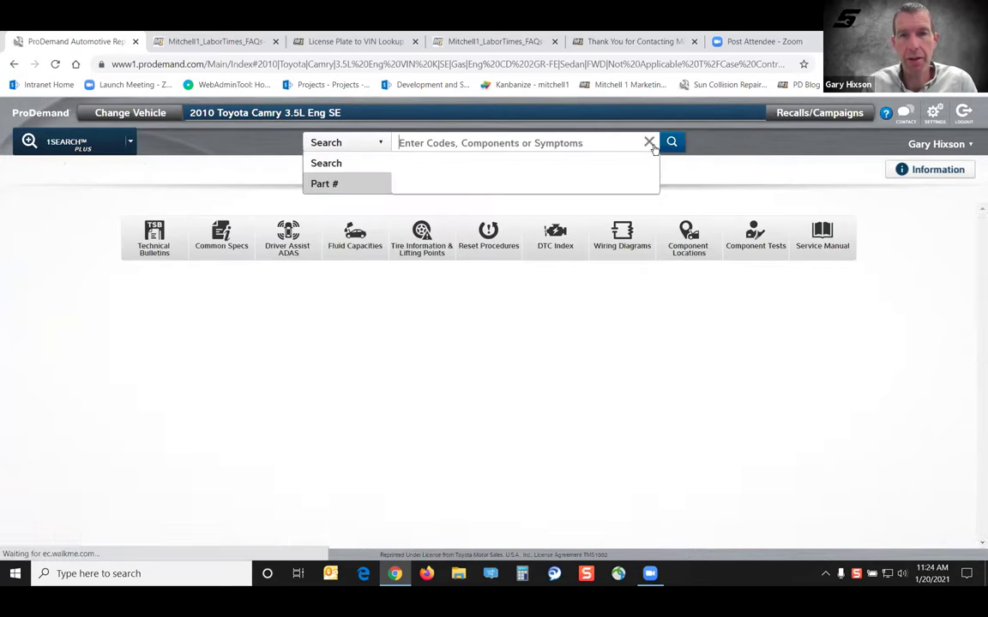
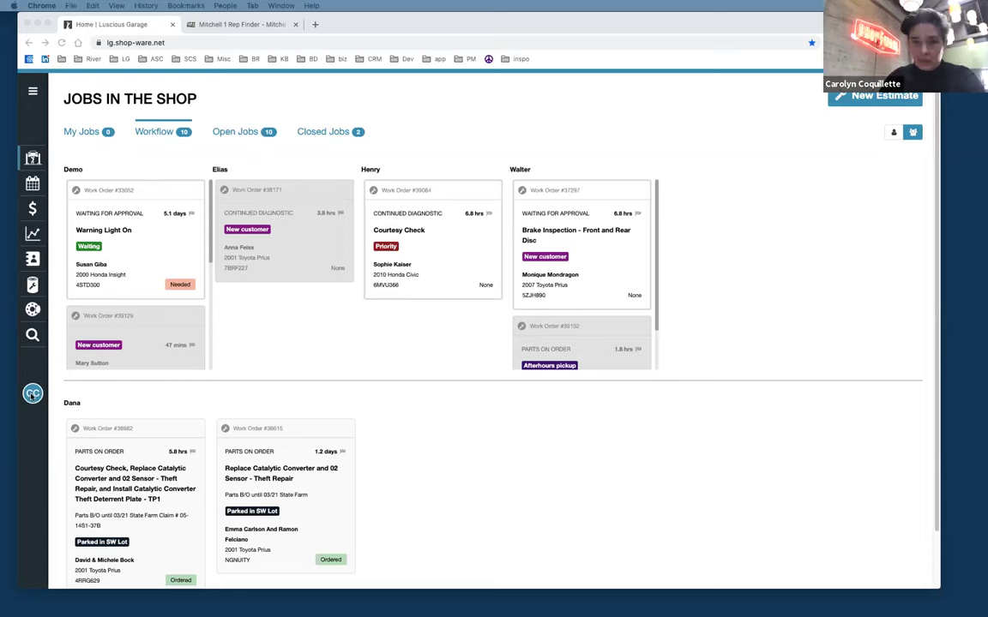
Step: In Shop-Ware, open the Partner Services page of the shop settings and disconnect the Mitchell1 integration
{"action": "left_click", "coordinate": [32, 392]}
{"action": "left_click", "coordinate": [32, 393]}
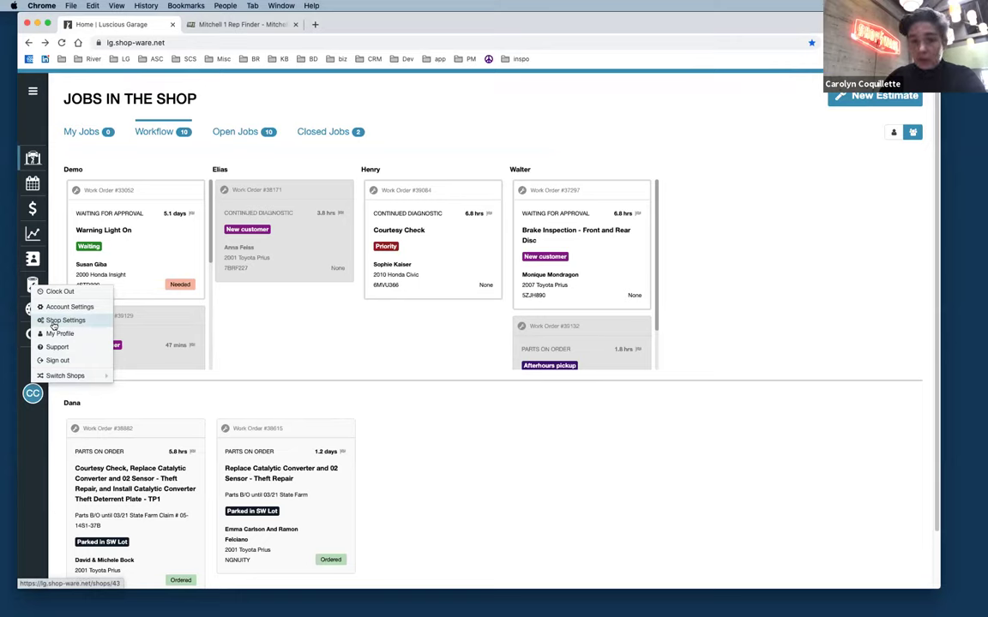
{"action": "left_click", "coordinate": [53, 323]}
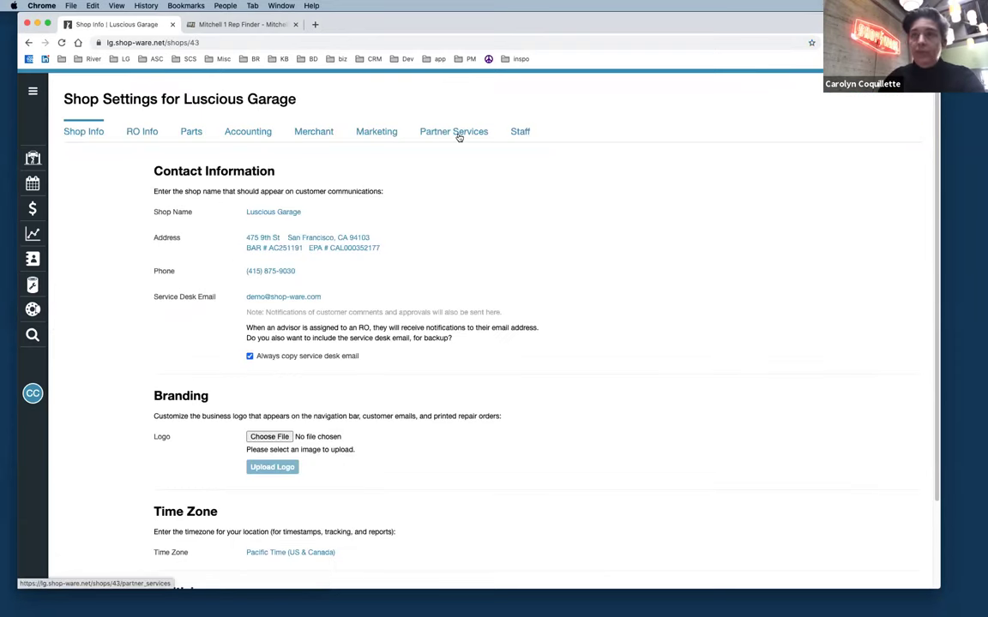
{"action": "left_click", "coordinate": [459, 134]}
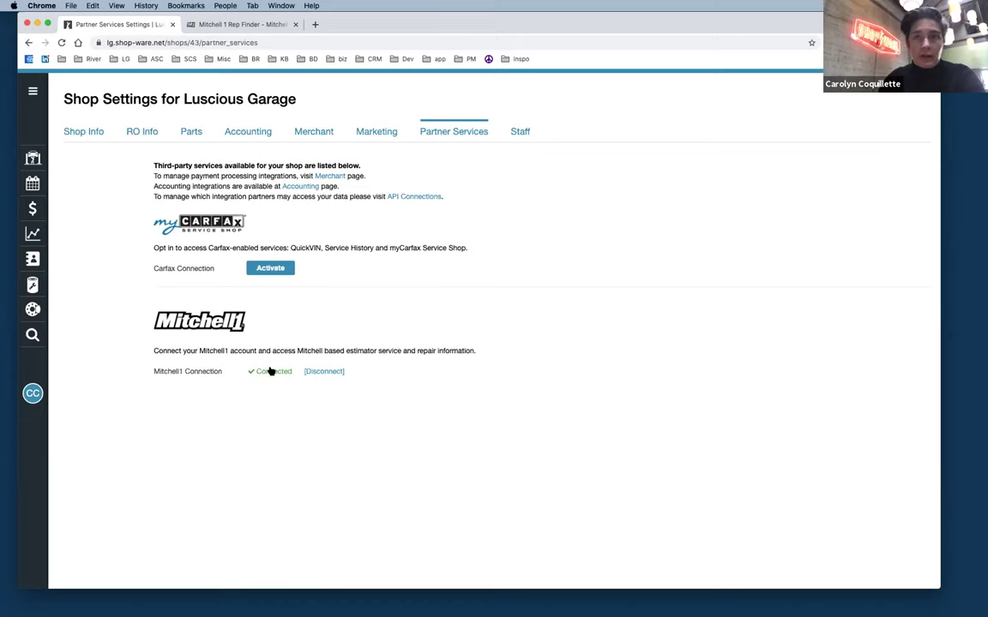
{"action": "left_click", "coordinate": [323, 372]}
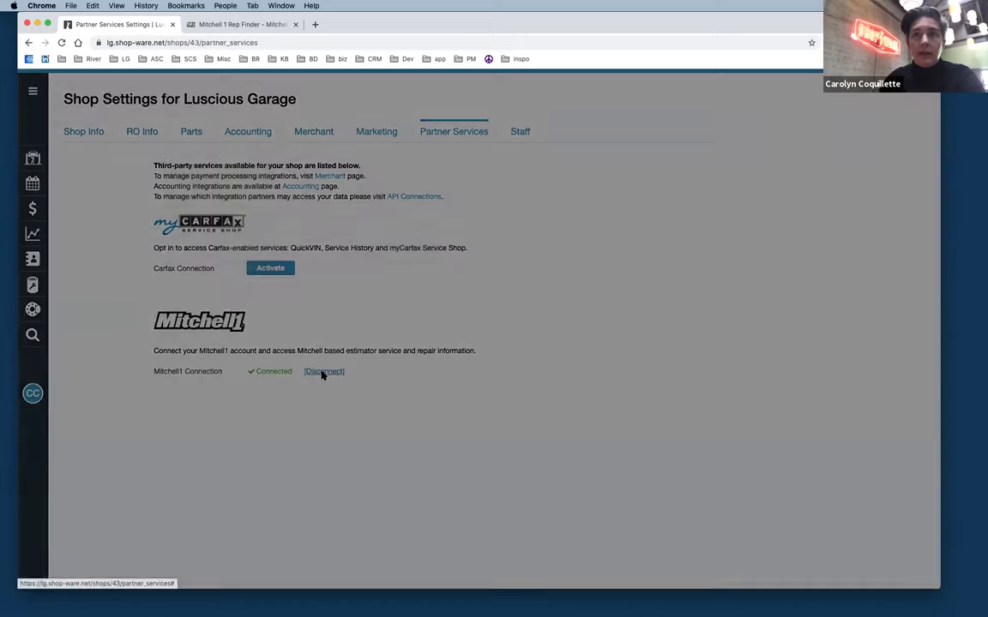
{"action": "left_click", "coordinate": [564, 163]}
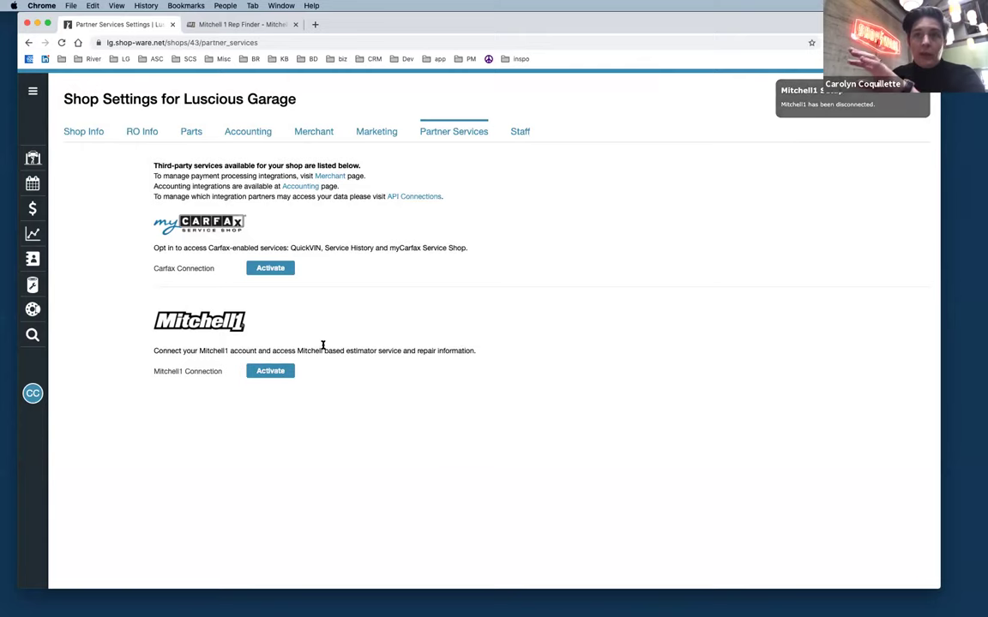
Step: Activate the Mitchell1 connection with subscription type ProDemand, filling in the saved Mitchell username and account password
{"action": "left_click", "coordinate": [284, 373]}
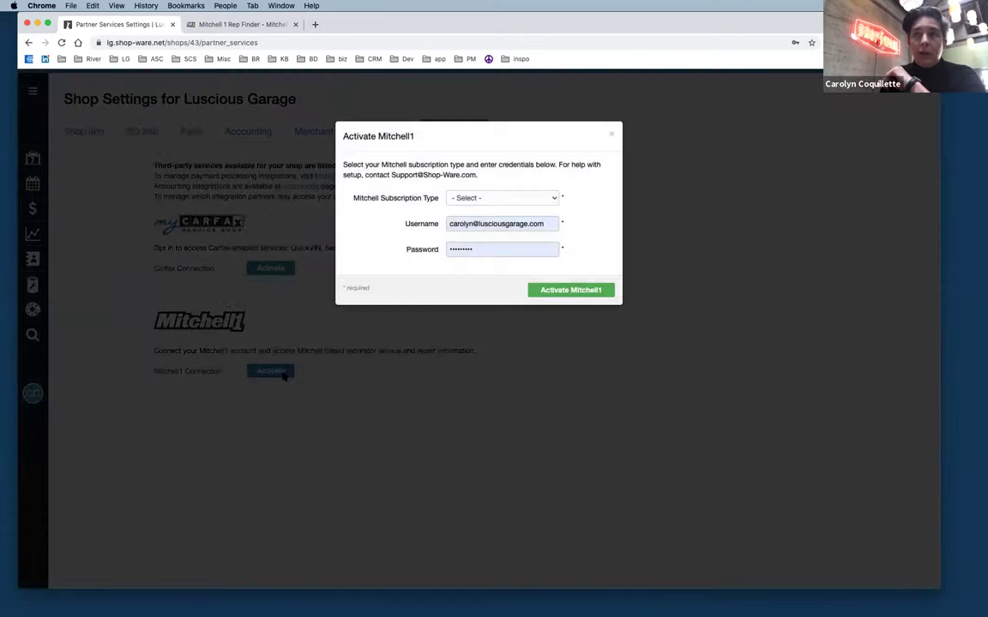
{"action": "left_click", "coordinate": [555, 199]}
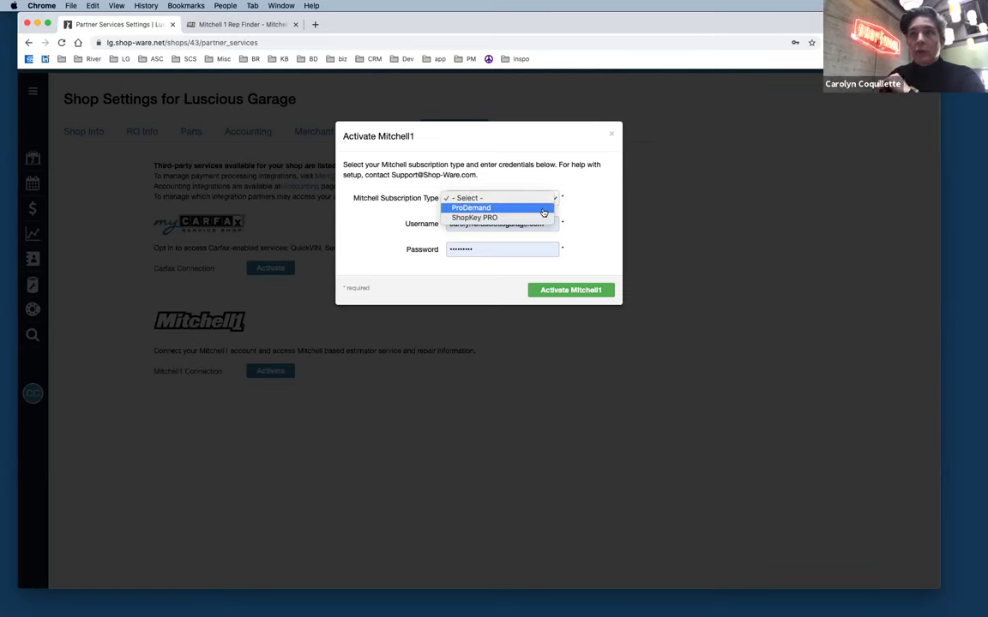
{"action": "left_click", "coordinate": [543, 210]}
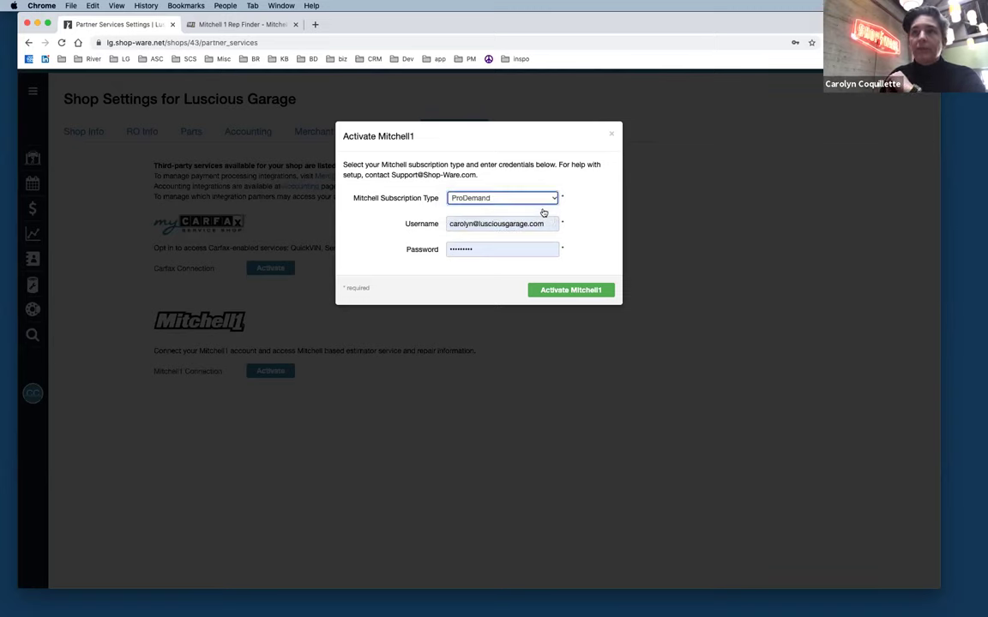
{"action": "left_click", "coordinate": [536, 222]}
{"action": "left_click", "coordinate": [494, 278]}
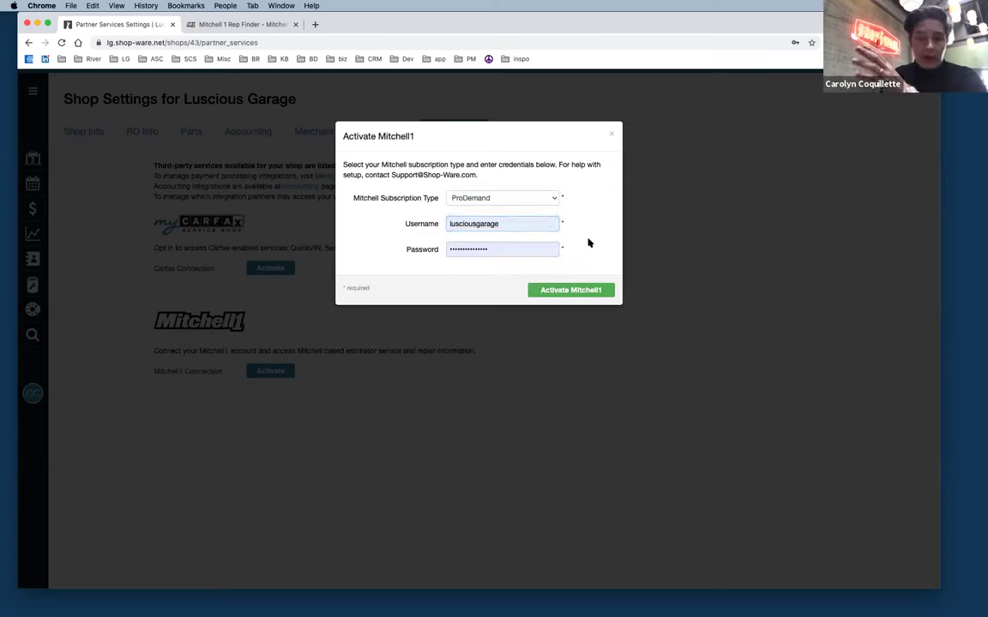
{"action": "left_click", "coordinate": [579, 289]}
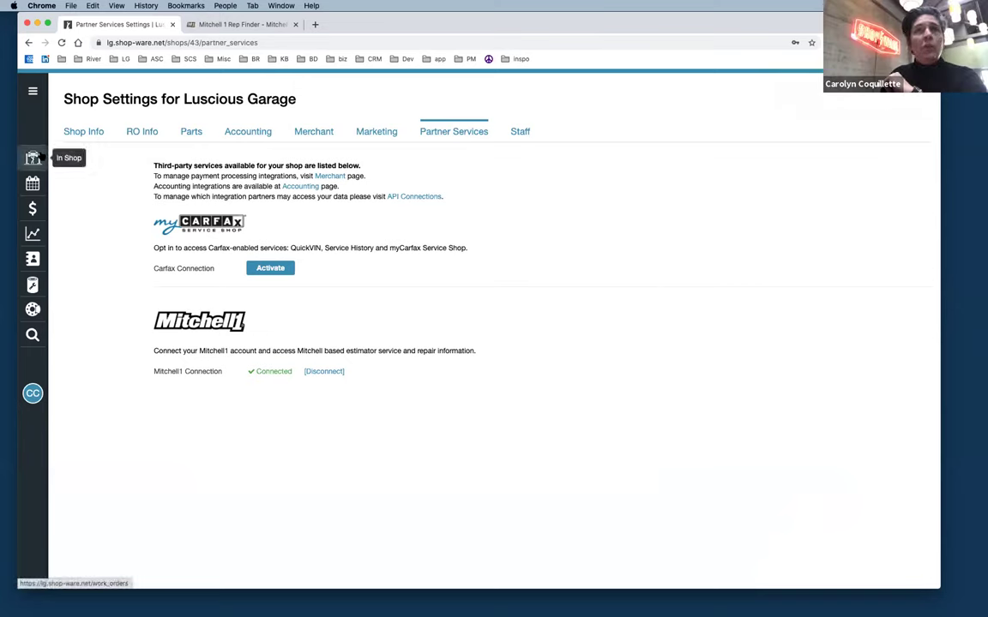
Step: Open the Courtesy Check work order for the 2010 Honda Civic from the shop's jobs and launch the vehicle's Mitchell Repair Info
{"action": "left_click", "coordinate": [35, 158]}
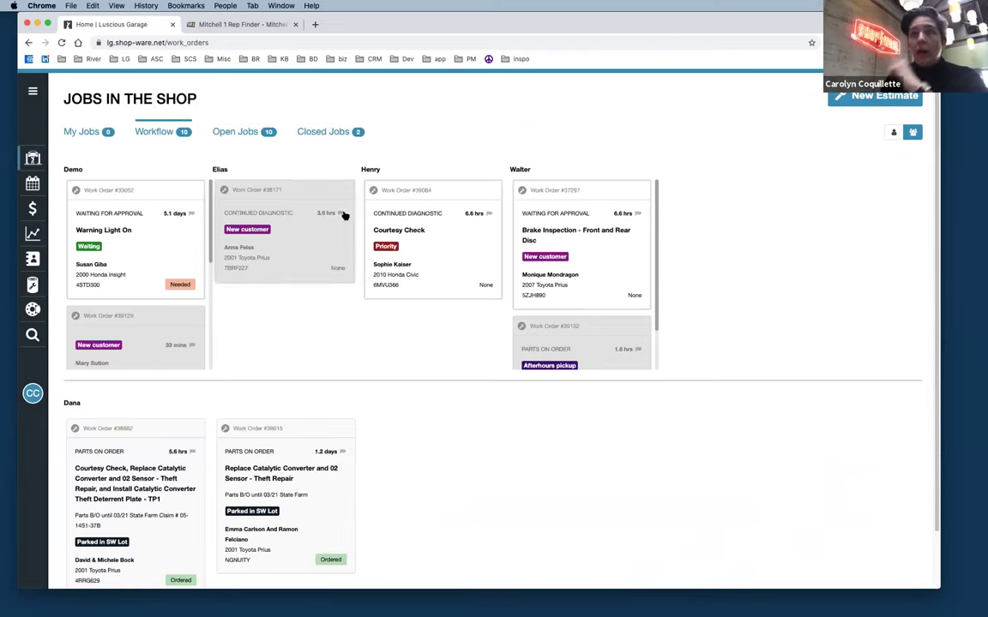
{"action": "left_click", "coordinate": [427, 244]}
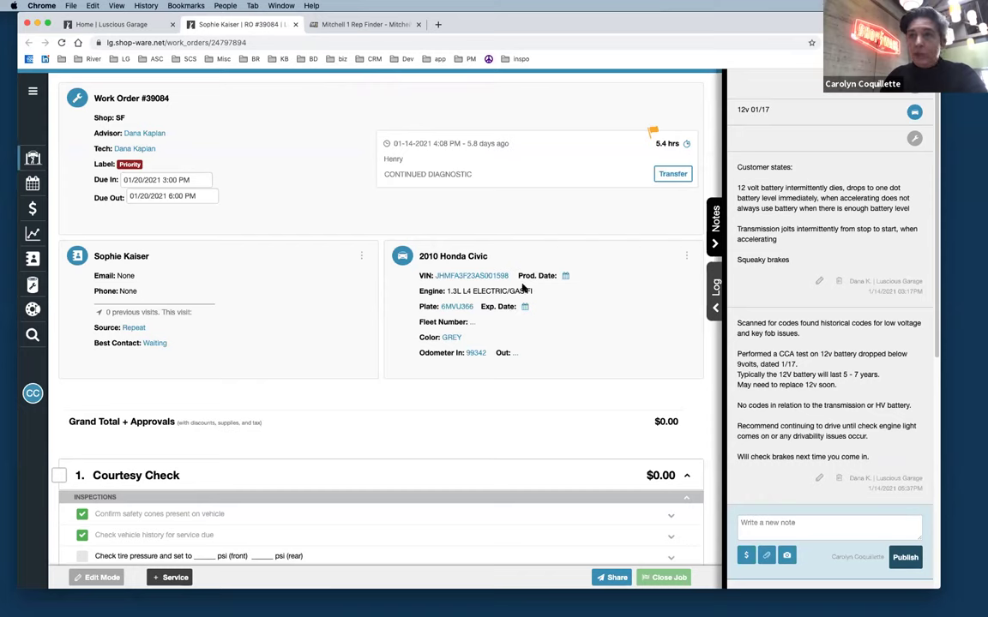
{"action": "left_click", "coordinate": [684, 257]}
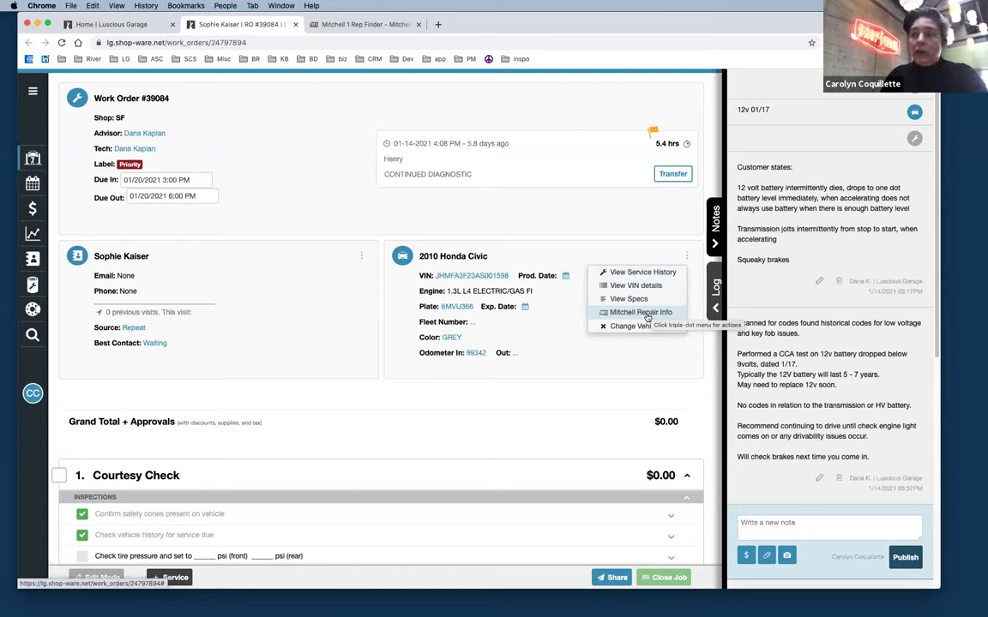
{"action": "left_click", "coordinate": [648, 317]}
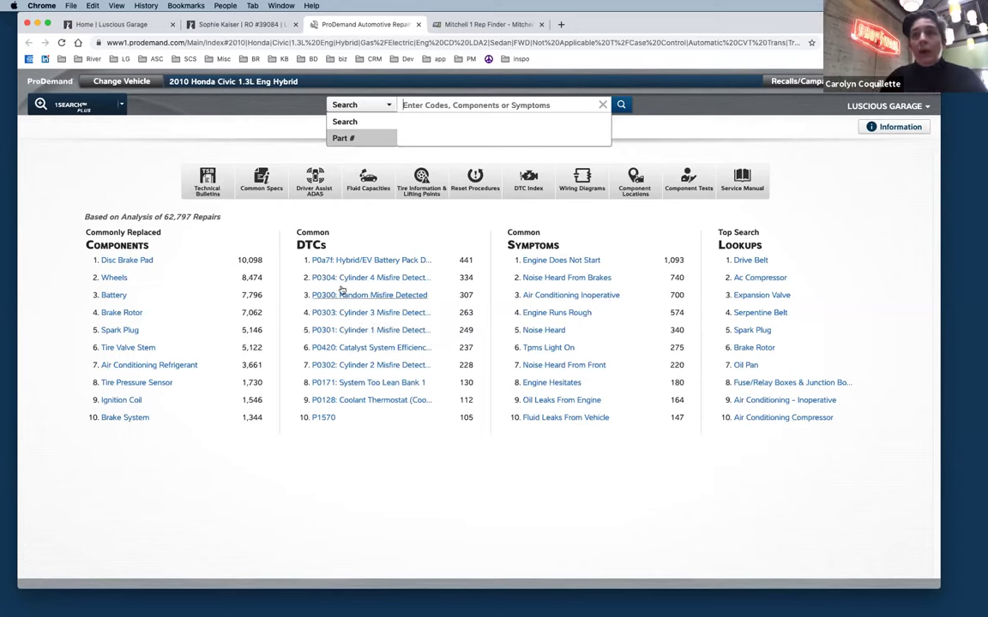
Step: Search the repair information for code P0304 and close the ProDemand page to return to the work order
{"action": "type", "text": "P0304"}
{"action": "key", "text": "Return"}
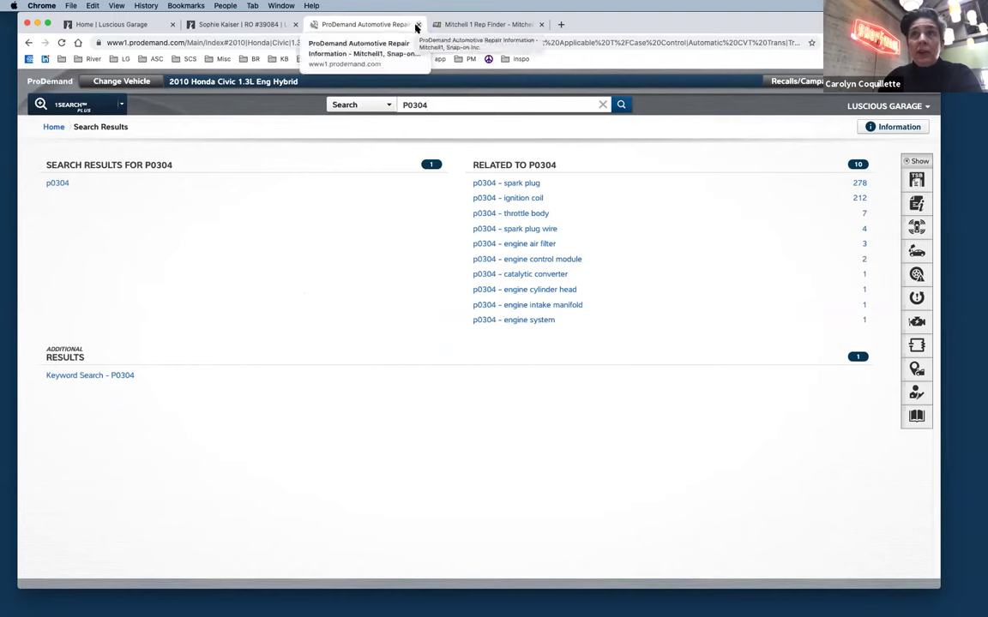
{"action": "left_click", "coordinate": [417, 25]}
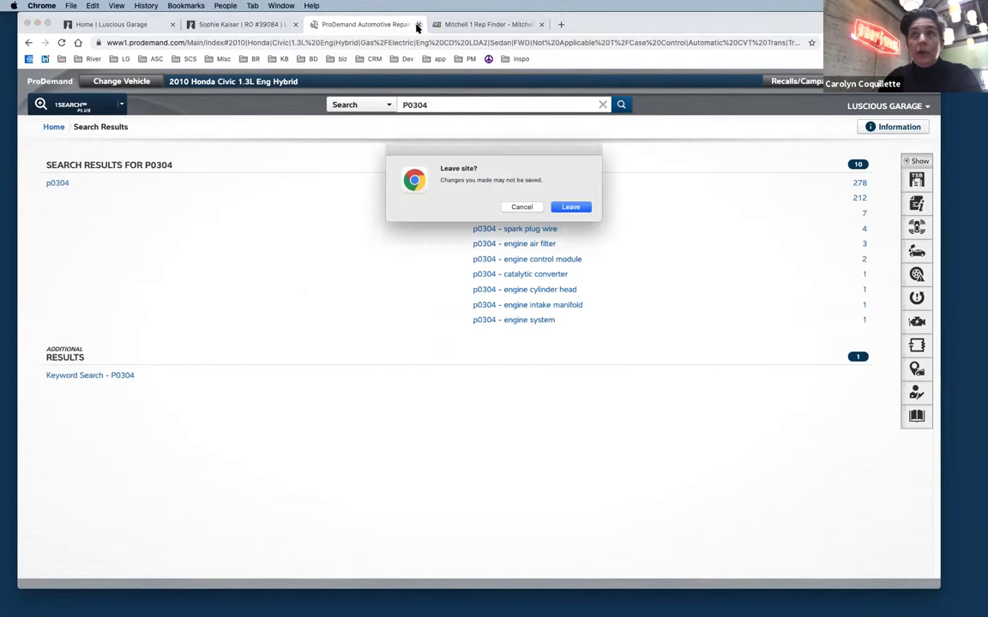
{"action": "left_click", "coordinate": [557, 209]}
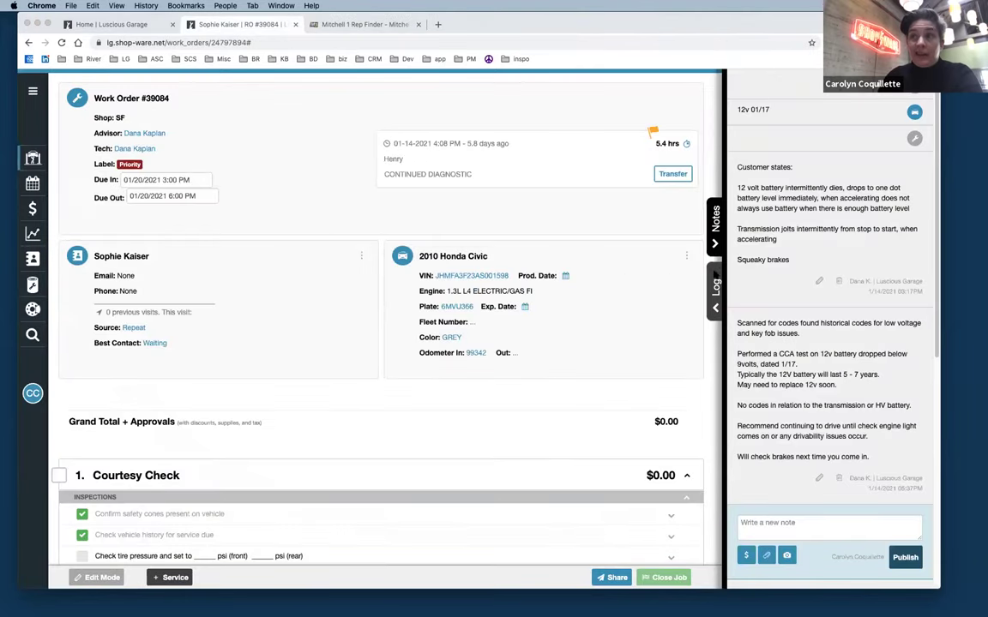
{"action": "left_click", "coordinate": [685, 257]}
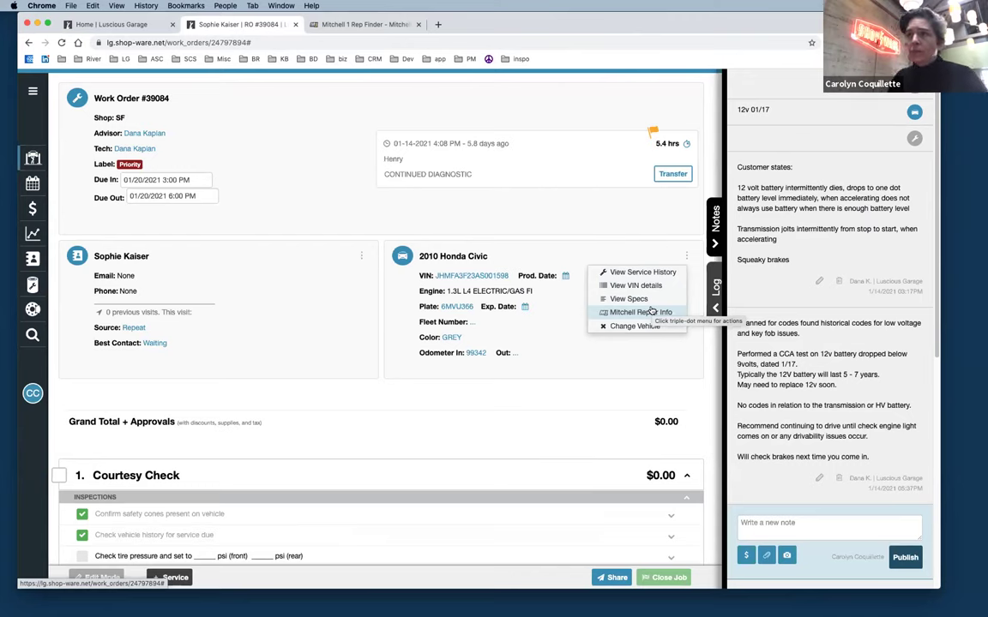
{"action": "left_click", "coordinate": [615, 388]}
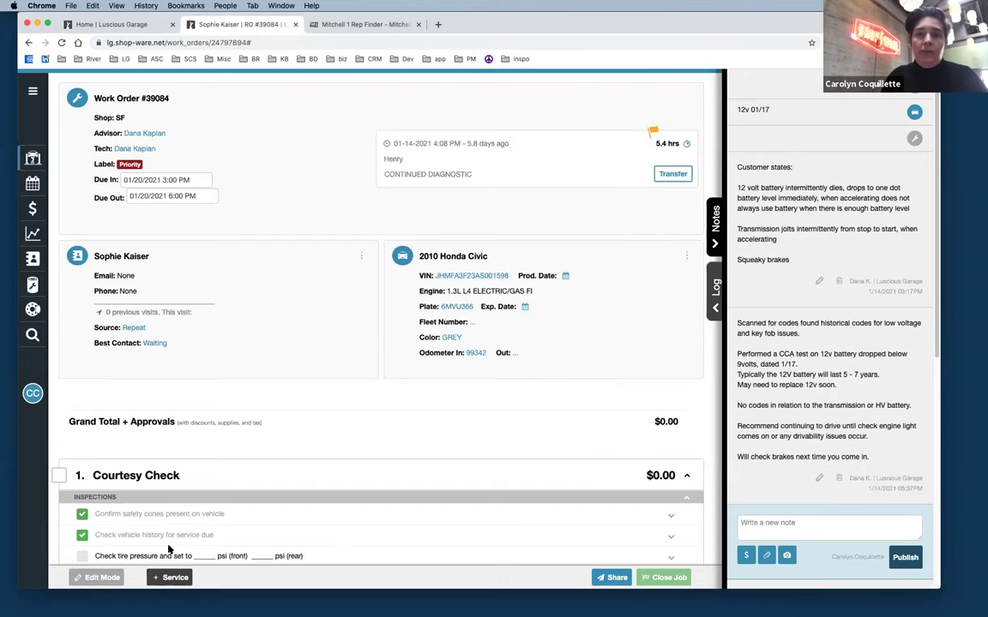
Step: Start adding a service to the work order from Mitchell1 and search Parts & Labor for radiator
{"action": "left_click", "coordinate": [170, 577]}
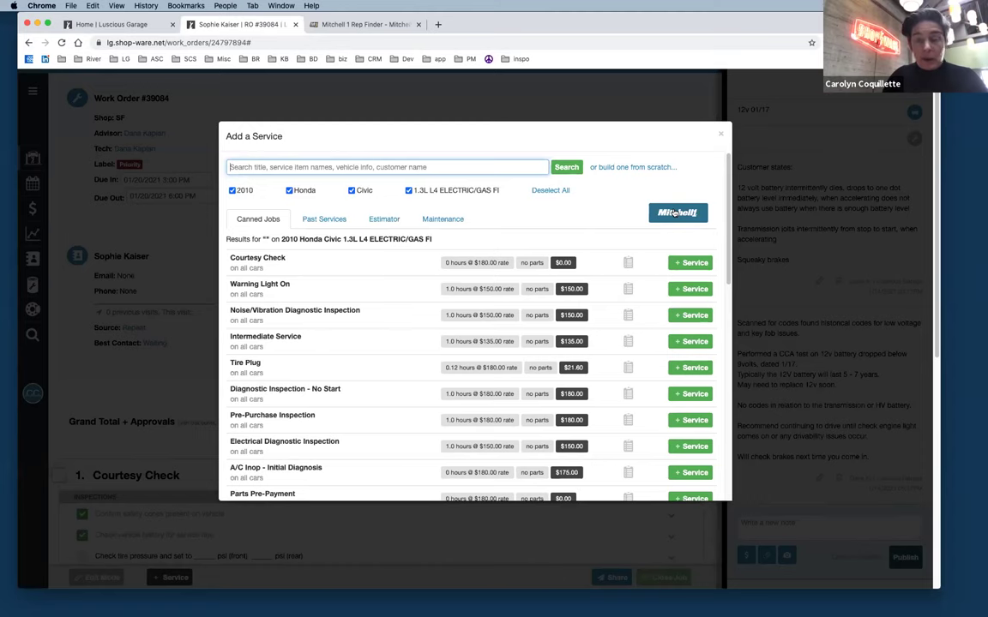
{"action": "left_click", "coordinate": [678, 214]}
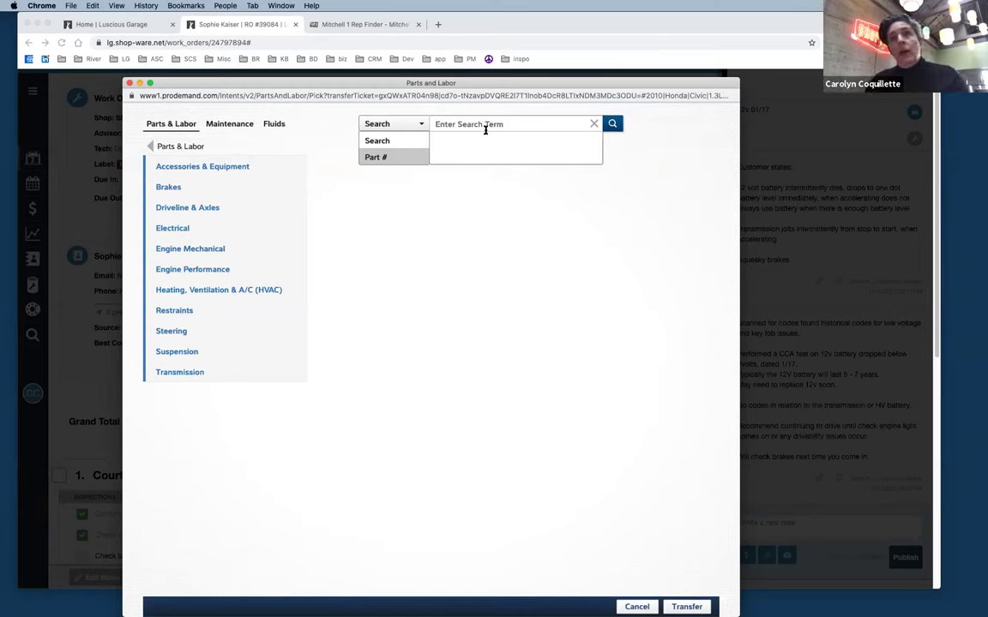
{"action": "type", "text": "radiao"}
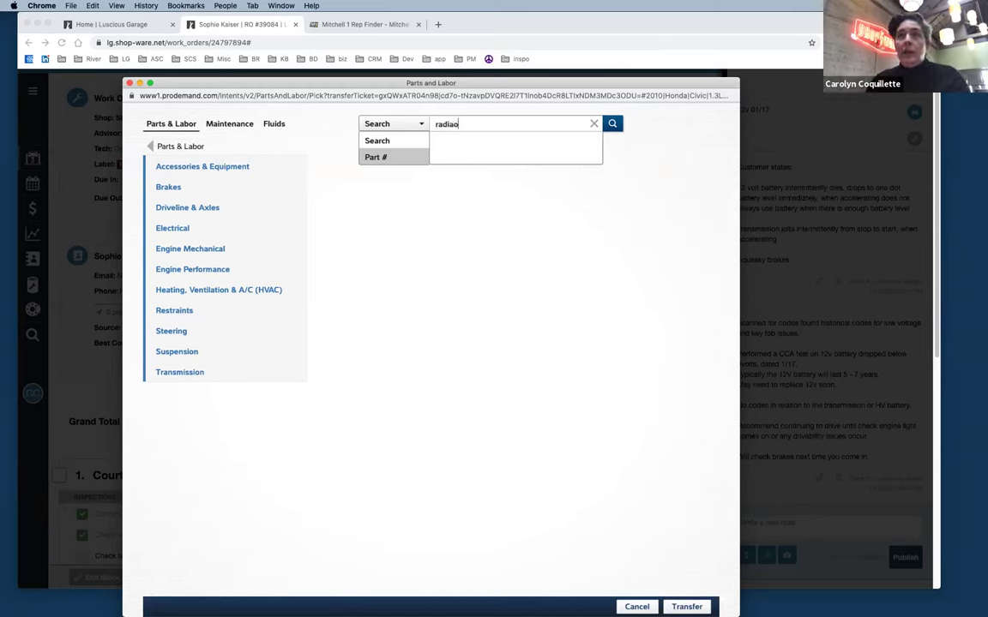
{"action": "key", "text": "BackSpace"}
{"action": "type", "text": "tor"}
{"action": "key", "text": "Return"}
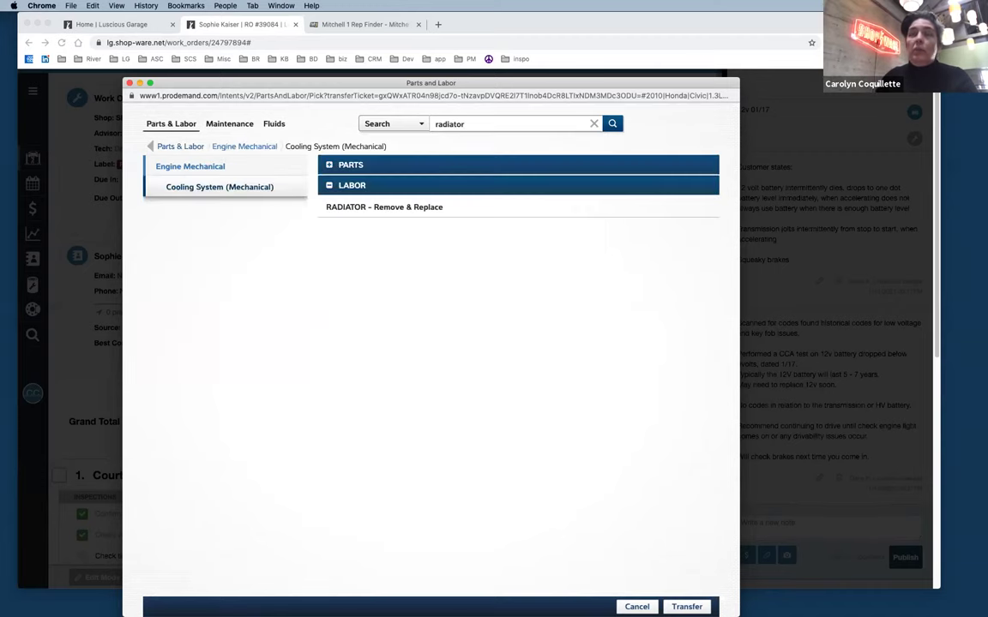
Step: Add the radiator Remove & Replace labor for Automatic CVT Trans and the Hybrid, 1.3L Eng radiator, part 19010-RRH-901
{"action": "left_click", "coordinate": [418, 206]}
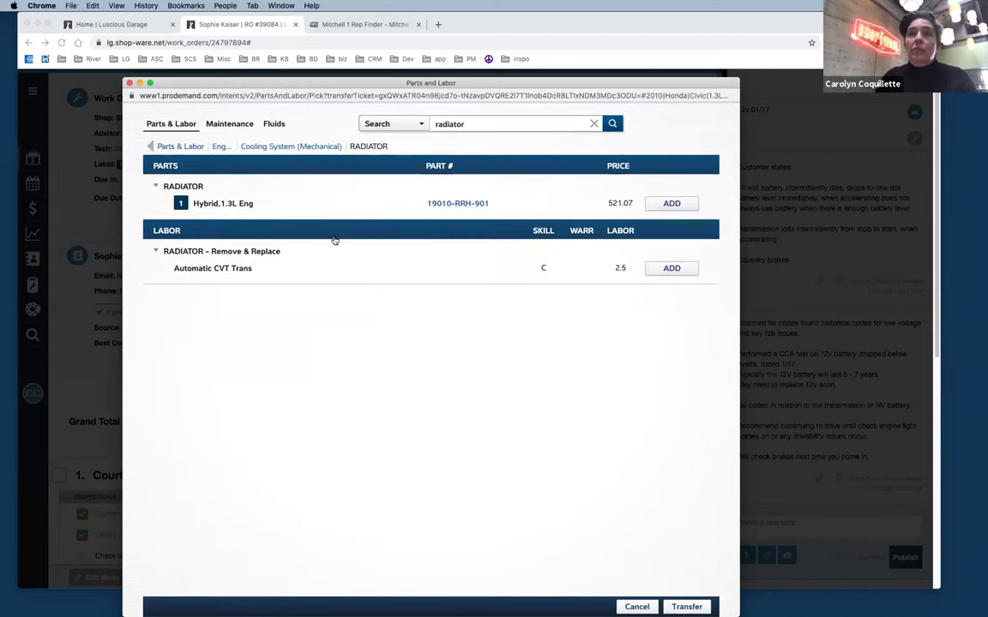
{"action": "left_click", "coordinate": [652, 273]}
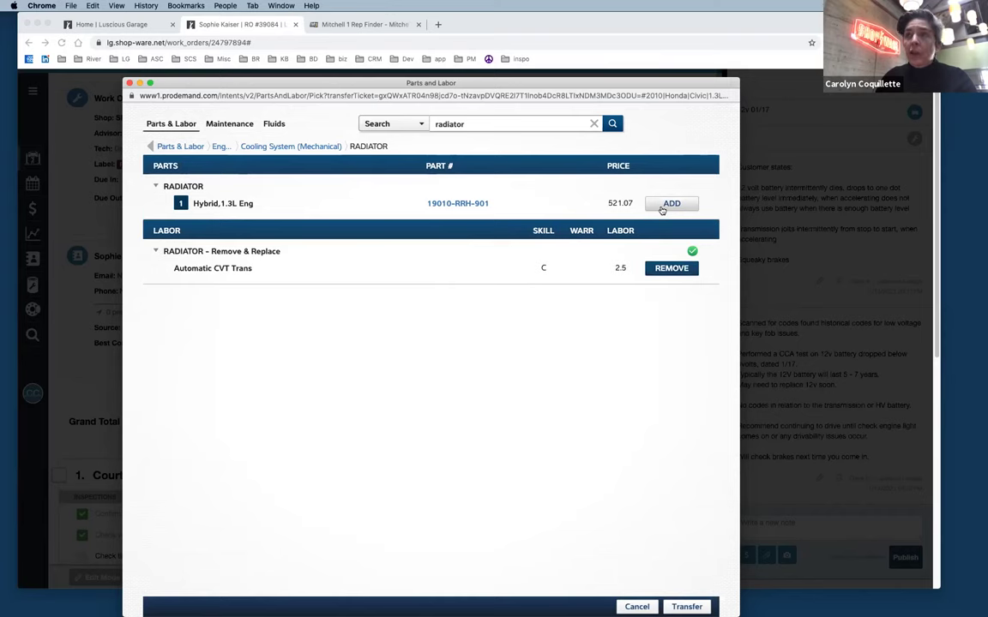
{"action": "left_click", "coordinate": [662, 209]}
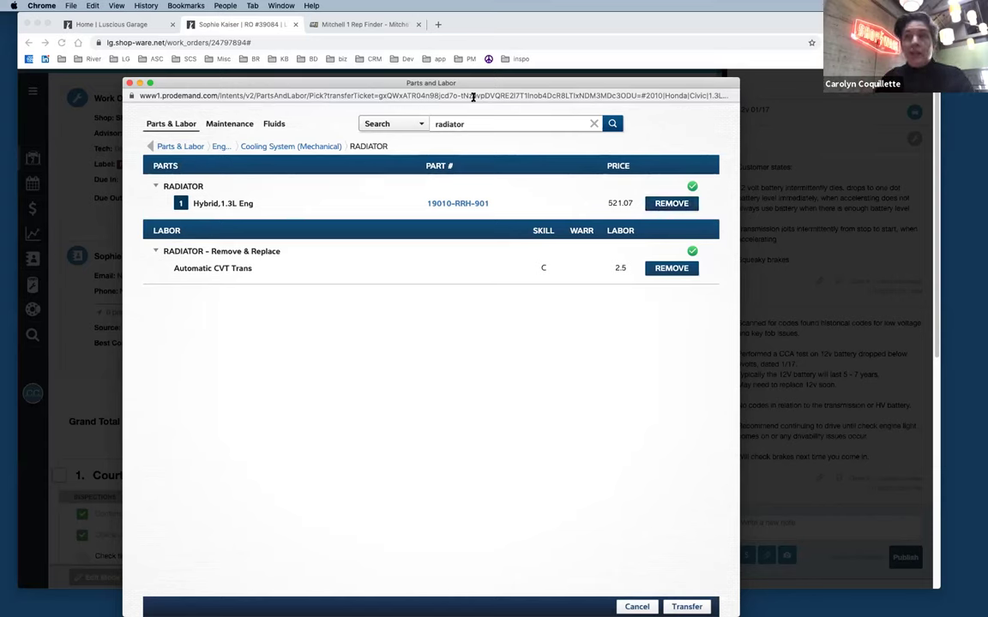
Step: Search for radiator hose and add the Remove & Replace labor for Both plus hoses 19502-RMX-000, 19504-RMX-000 and 19501-RMX-000
{"action": "double_click", "coordinate": [463, 125]}
{"action": "left_click", "coordinate": [467, 124]}
{"action": "type", "text": "hose"}
{"action": "key", "text": "Return"}
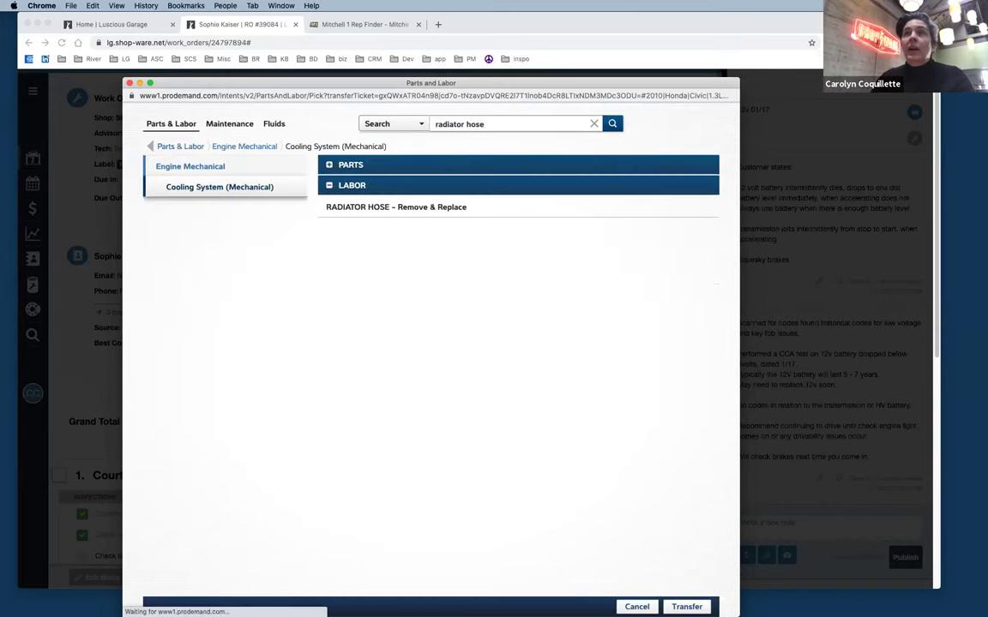
{"action": "left_click", "coordinate": [417, 206]}
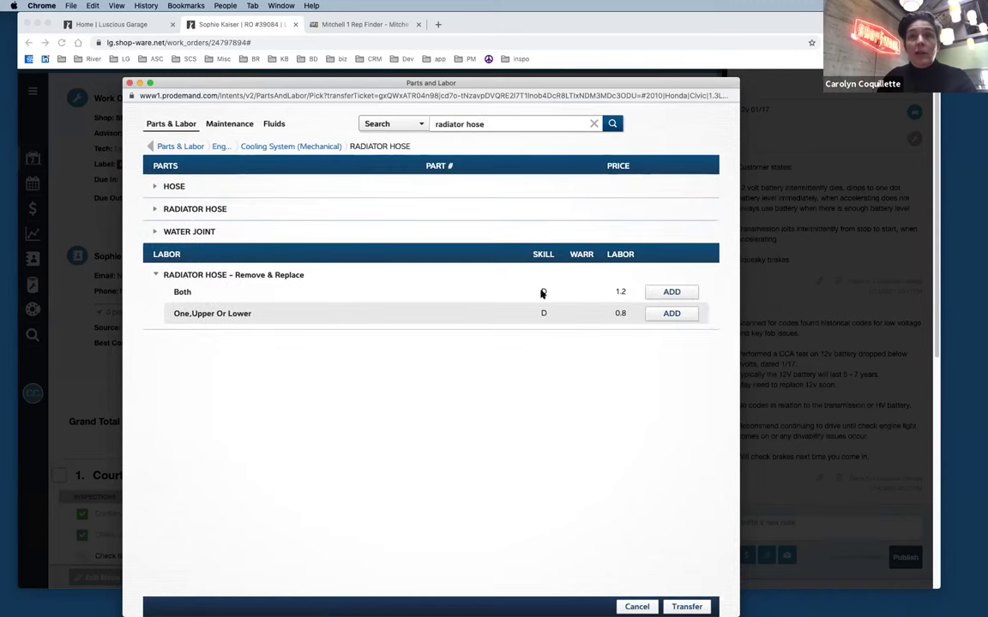
{"action": "left_click", "coordinate": [667, 293]}
{"action": "left_click", "coordinate": [247, 211]}
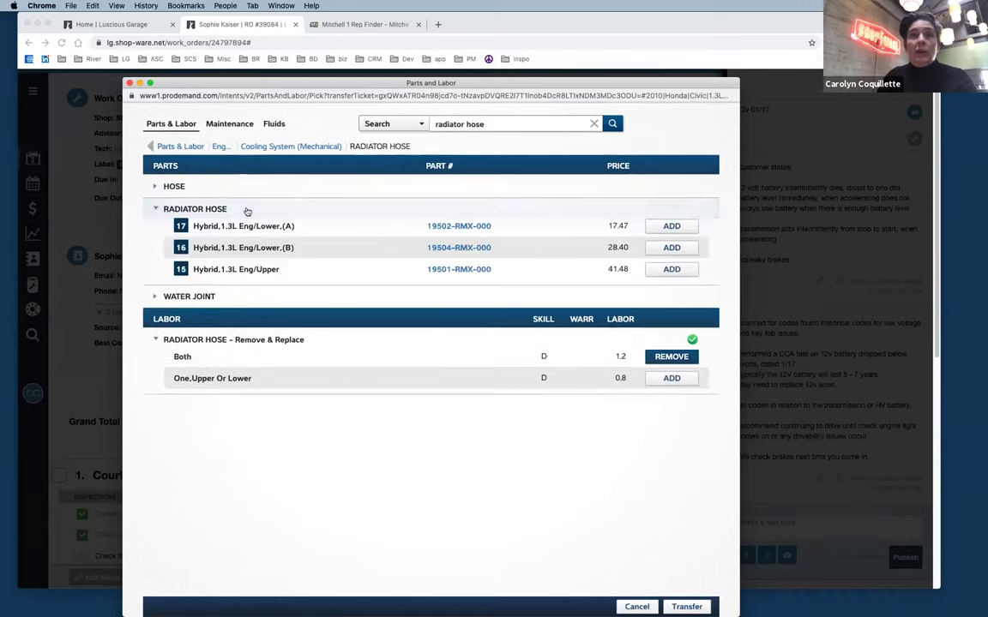
{"action": "left_click", "coordinate": [665, 226]}
{"action": "left_click", "coordinate": [667, 248]}
{"action": "left_click", "coordinate": [665, 271]}
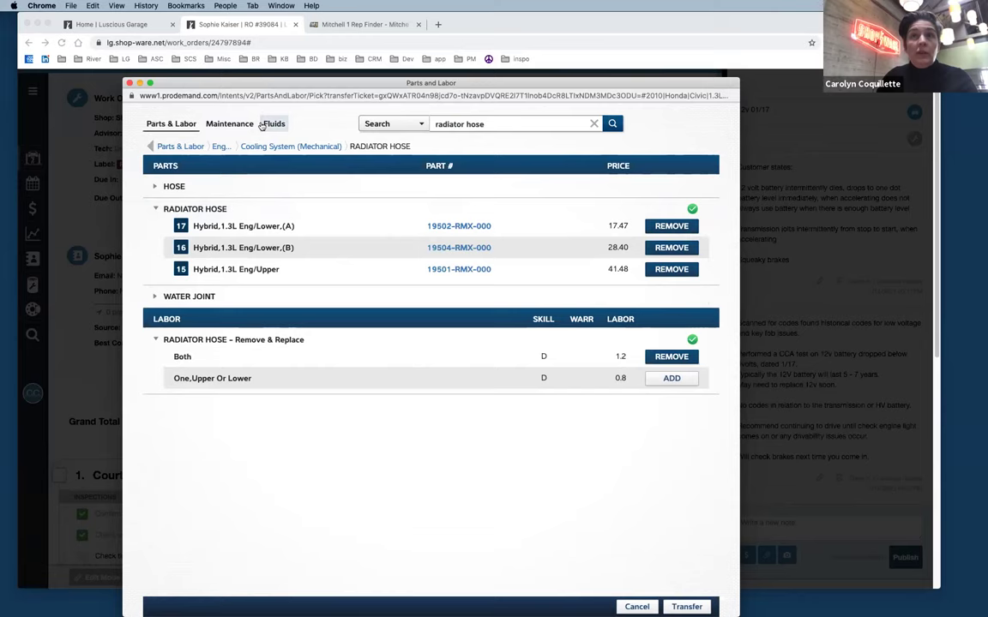
Step: Find coolant among the fluids, add Hybrid - Drain And Refill, and transfer all selected items to the work order
{"action": "left_click", "coordinate": [264, 125]}
{"action": "triple_click", "coordinate": [433, 124]}
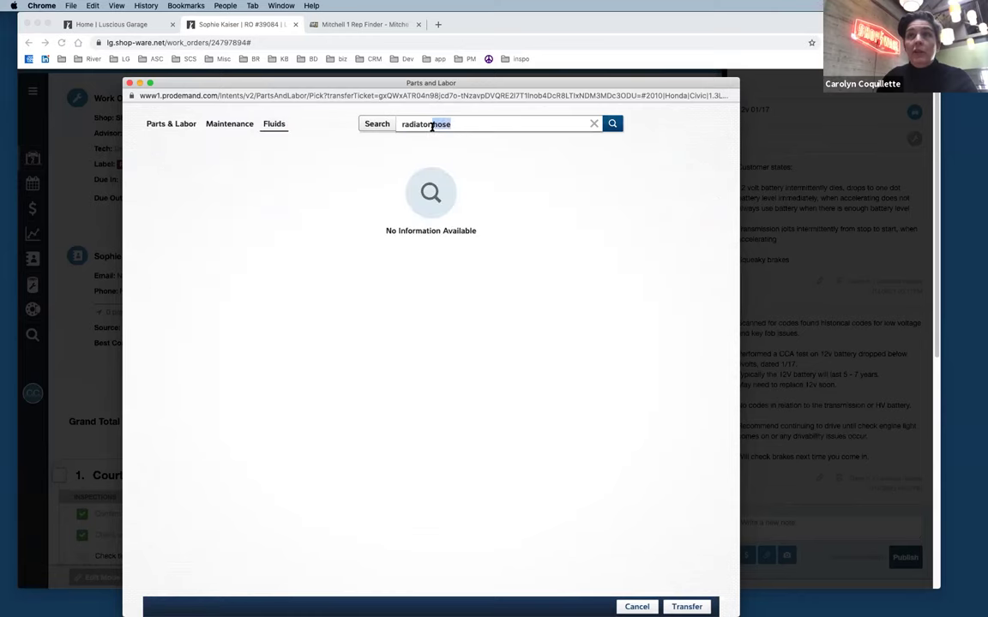
{"action": "type", "text": "coolant"}
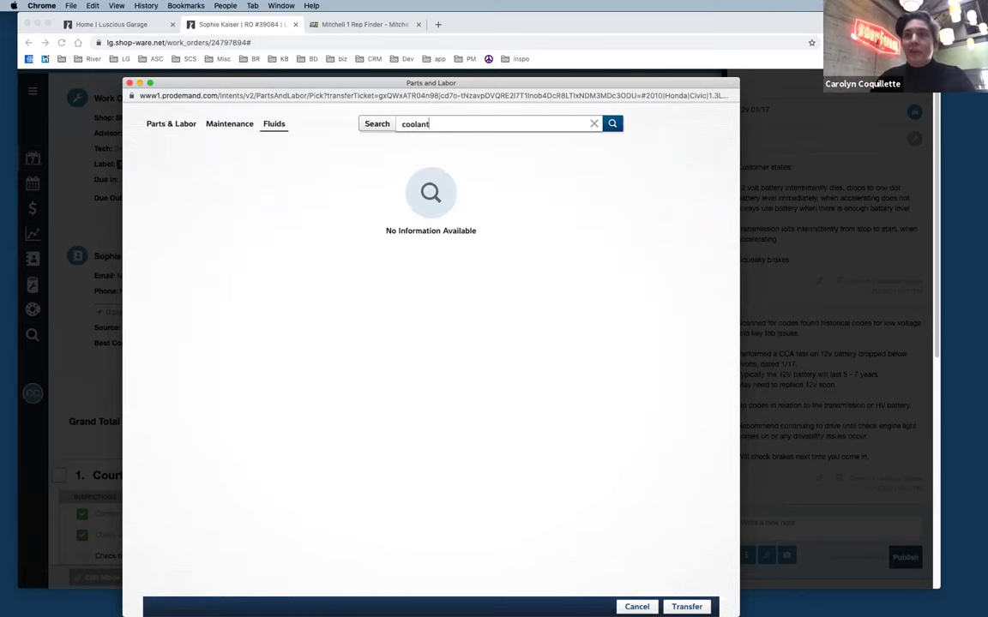
{"action": "key", "text": "Return"}
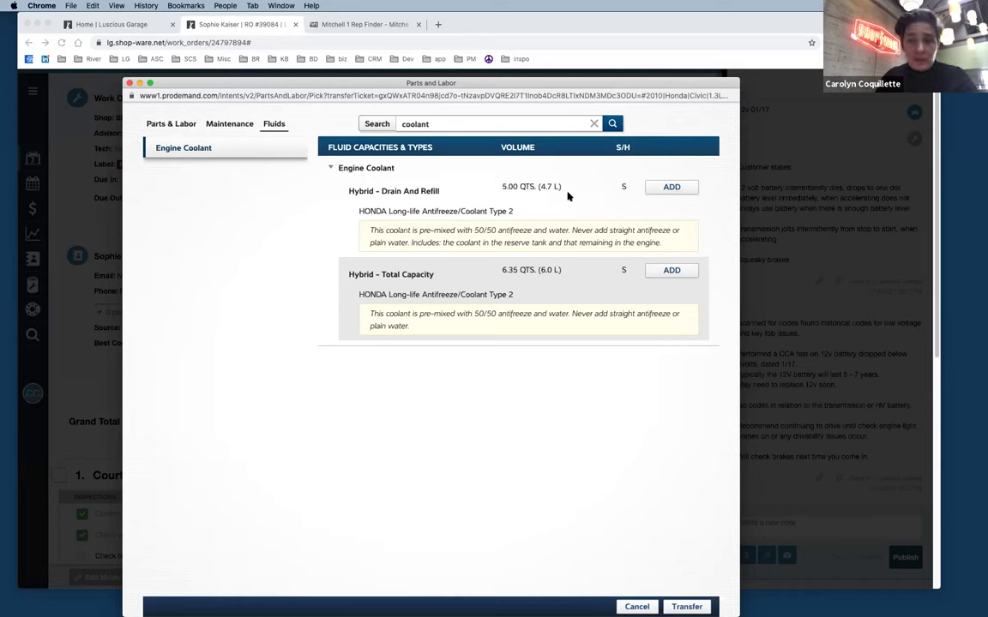
{"action": "left_click", "coordinate": [671, 188]}
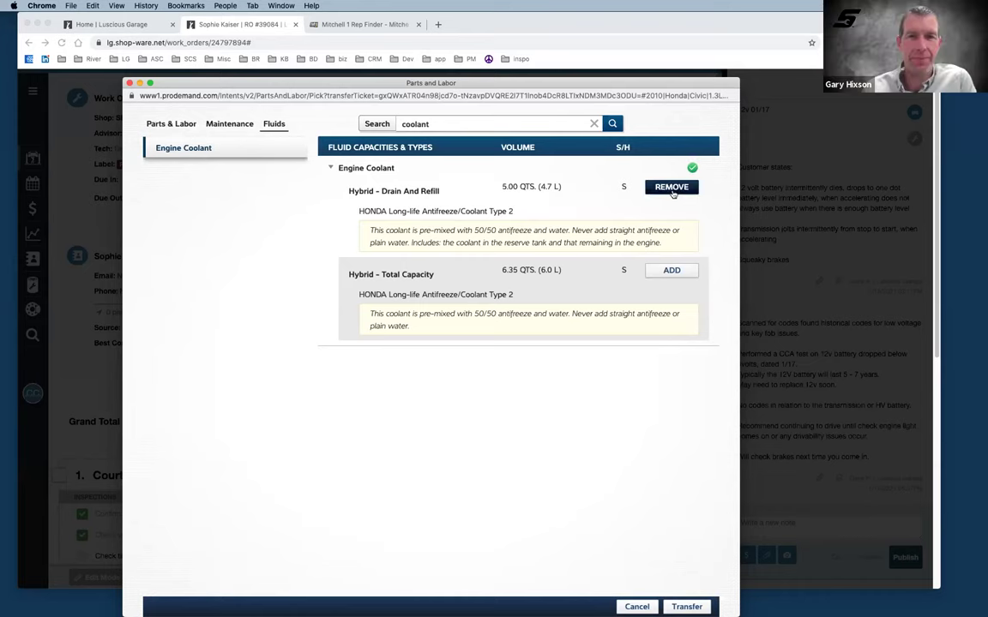
{"action": "left_click", "coordinate": [676, 607]}
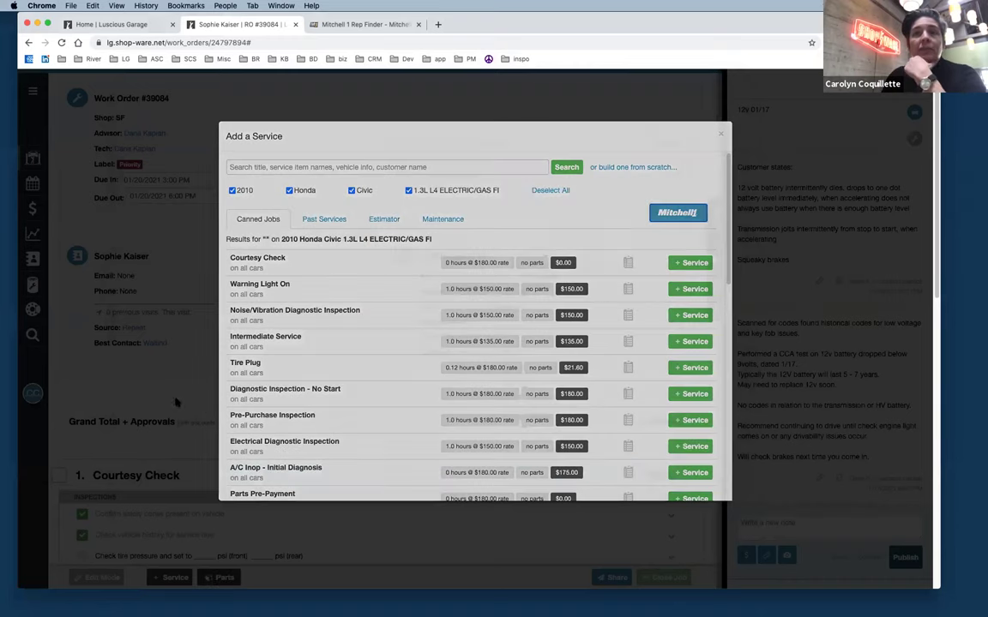
Step: Examine the transferred radiator service's labor hours and part prices in edit mode, and check the work order's parts summary
{"action": "left_click", "coordinate": [176, 402]}
{"action": "scroll", "coordinate": [379, 443], "scroll_direction": "down", "scroll_amount": 5}
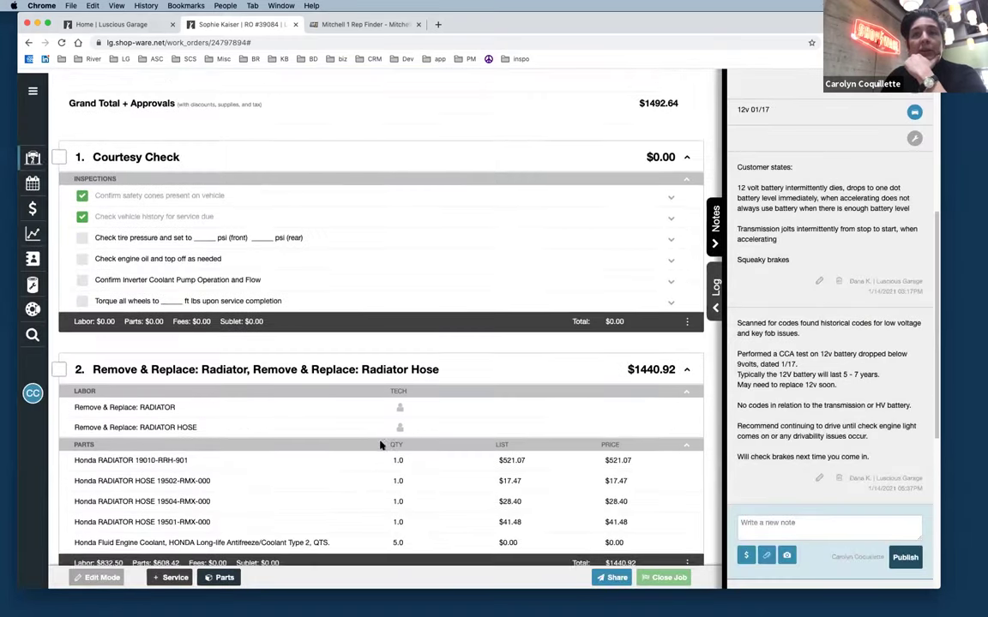
{"action": "scroll", "coordinate": [380, 444], "scroll_direction": "down", "scroll_amount": 2}
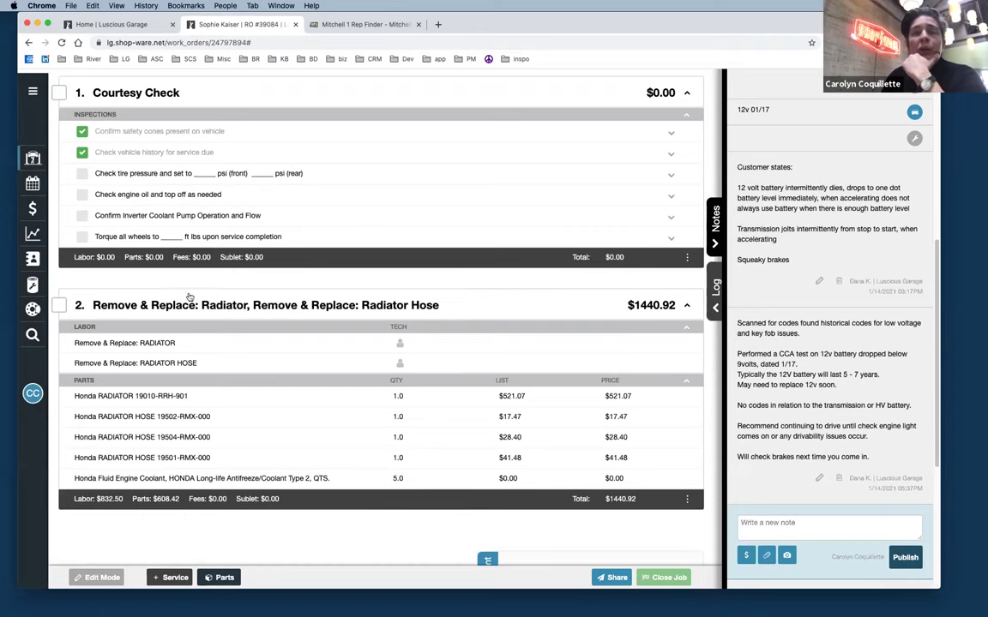
{"action": "left_click", "coordinate": [105, 578]}
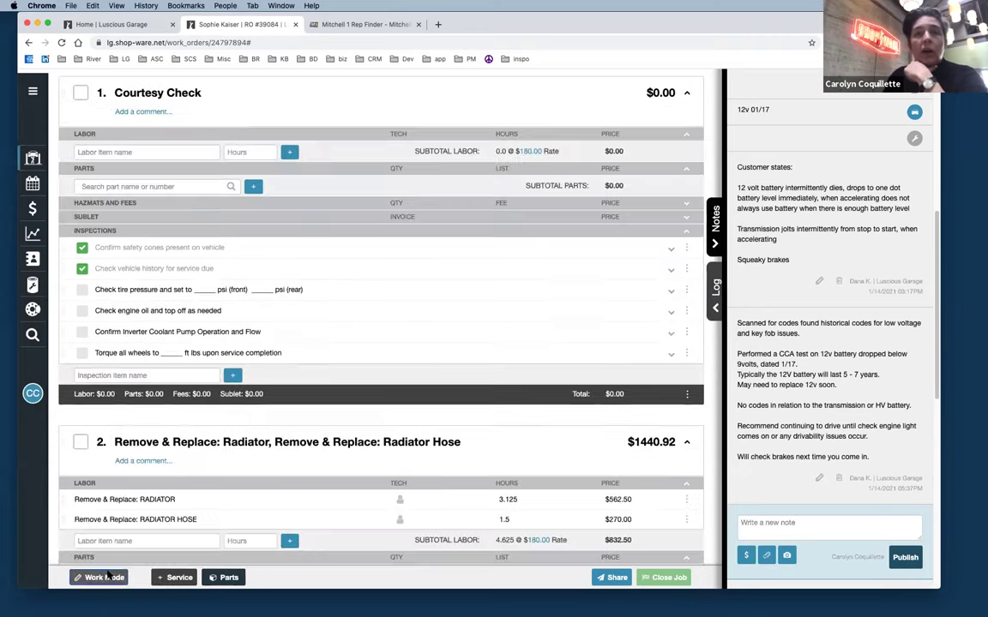
{"action": "scroll", "coordinate": [561, 377], "scroll_direction": "down", "scroll_amount": 3}
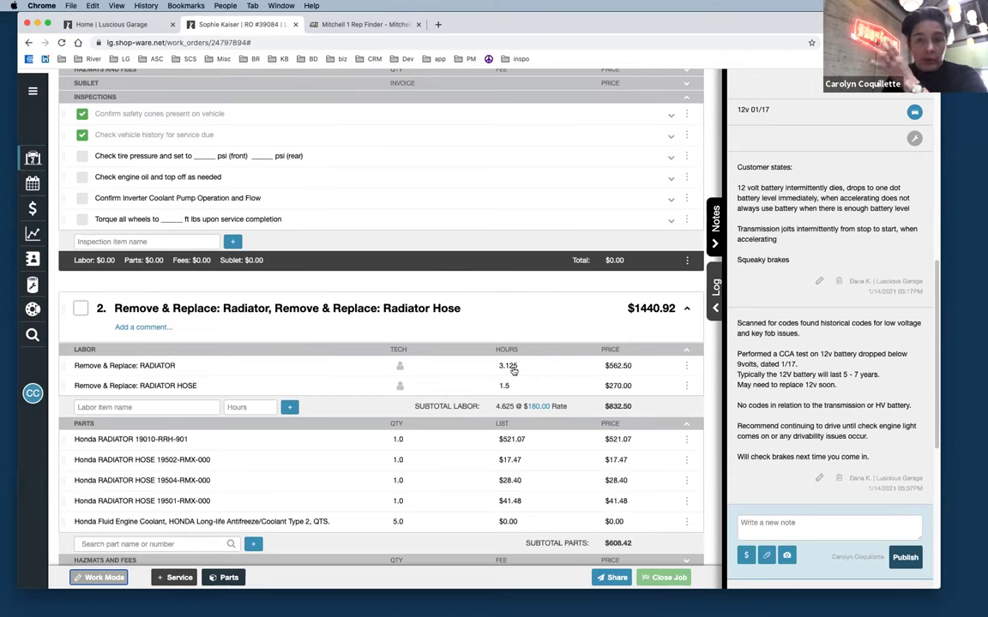
{"action": "scroll", "coordinate": [513, 370], "scroll_direction": "down", "scroll_amount": 2}
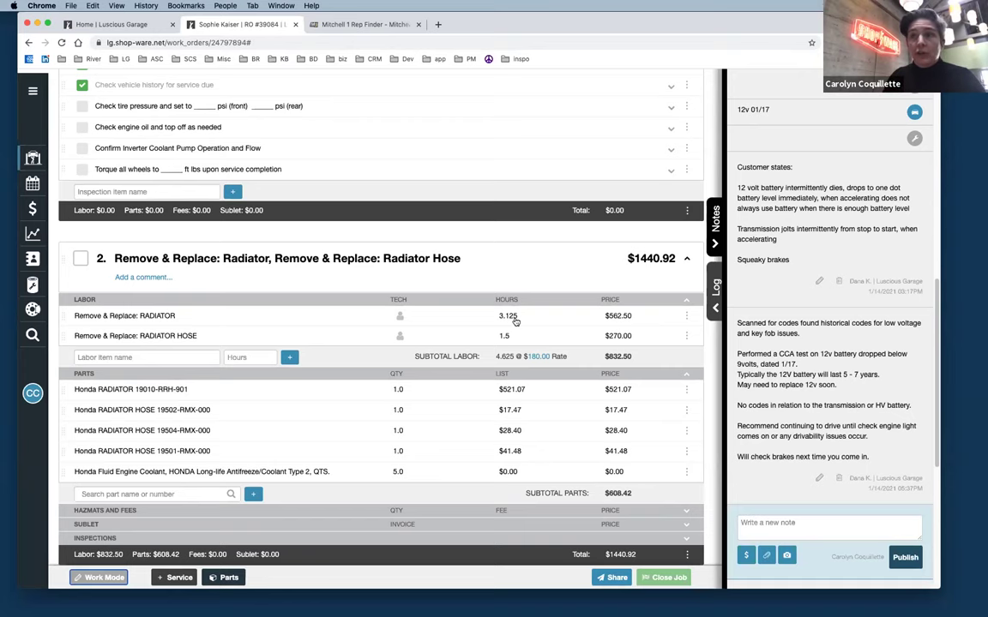
{"action": "scroll", "coordinate": [515, 320], "scroll_direction": "down", "scroll_amount": 1}
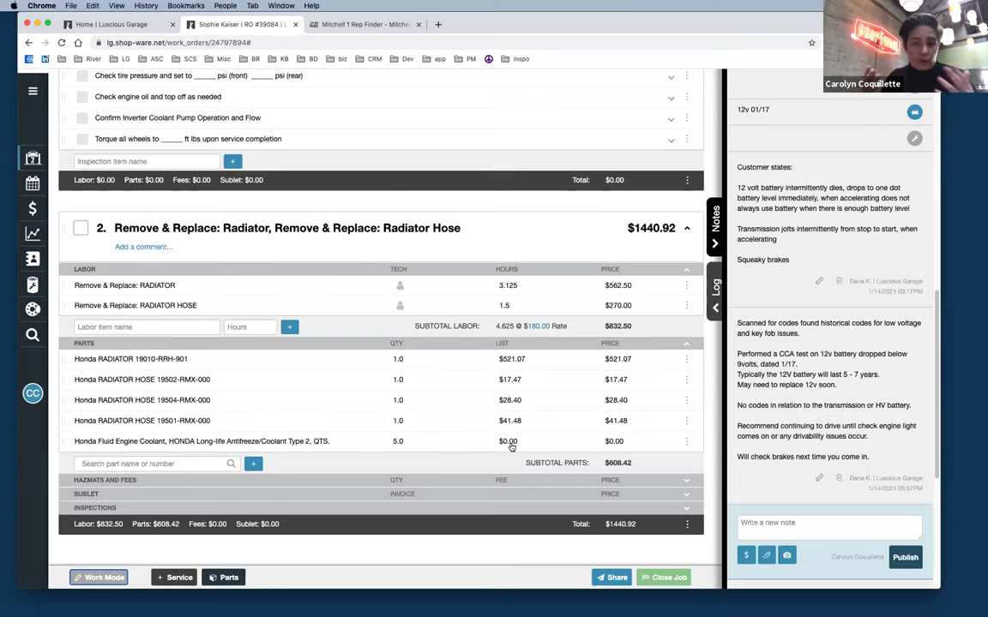
{"action": "left_click", "coordinate": [227, 578]}
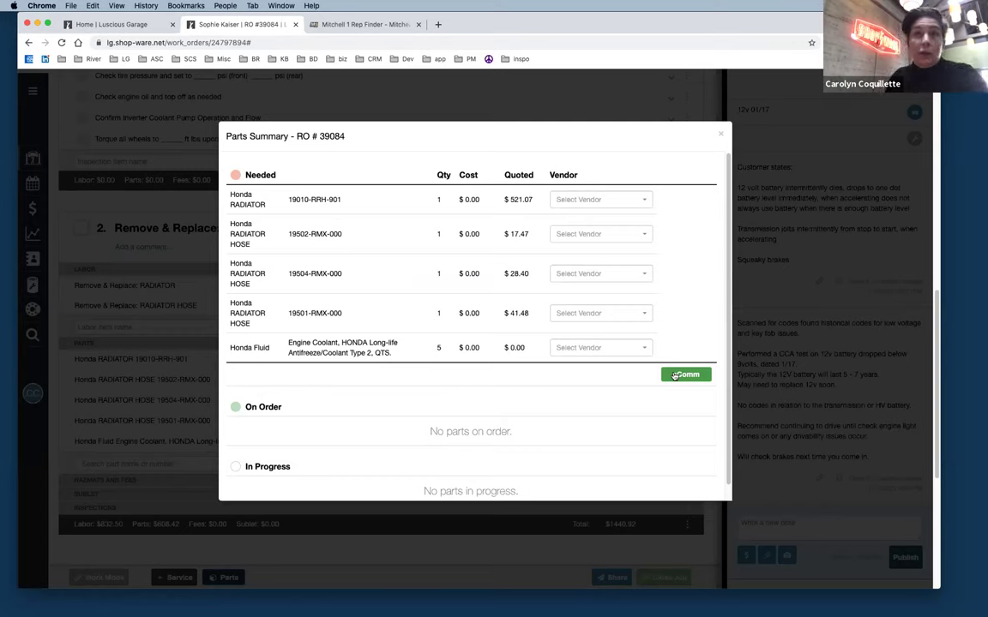
{"action": "left_click", "coordinate": [721, 135]}
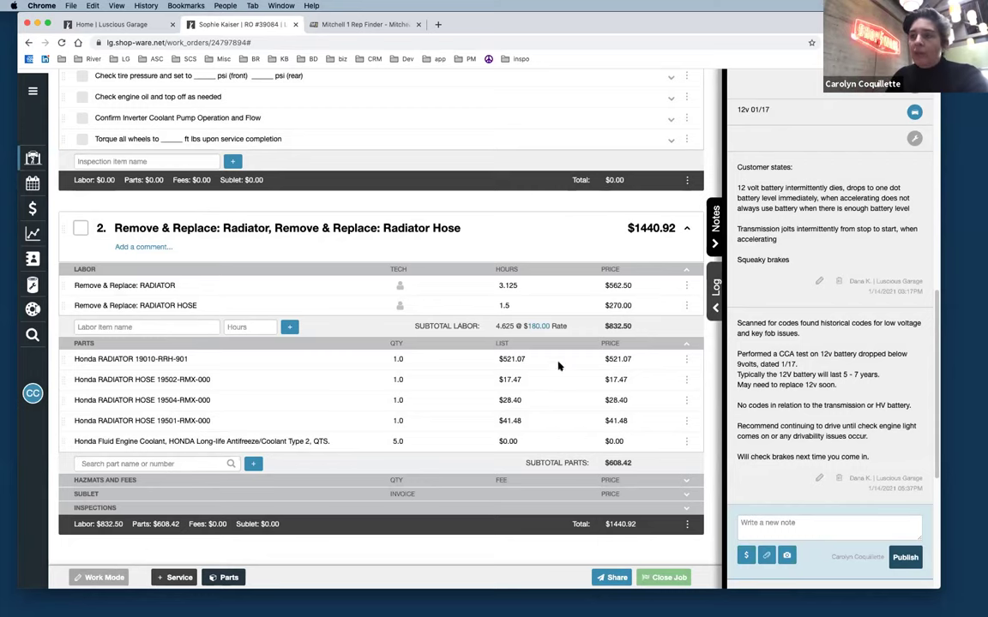
Step: Start recommending a service on the work order from Mitchell1 and open the vehicle's maintenance services
{"action": "left_click", "coordinate": [745, 553]}
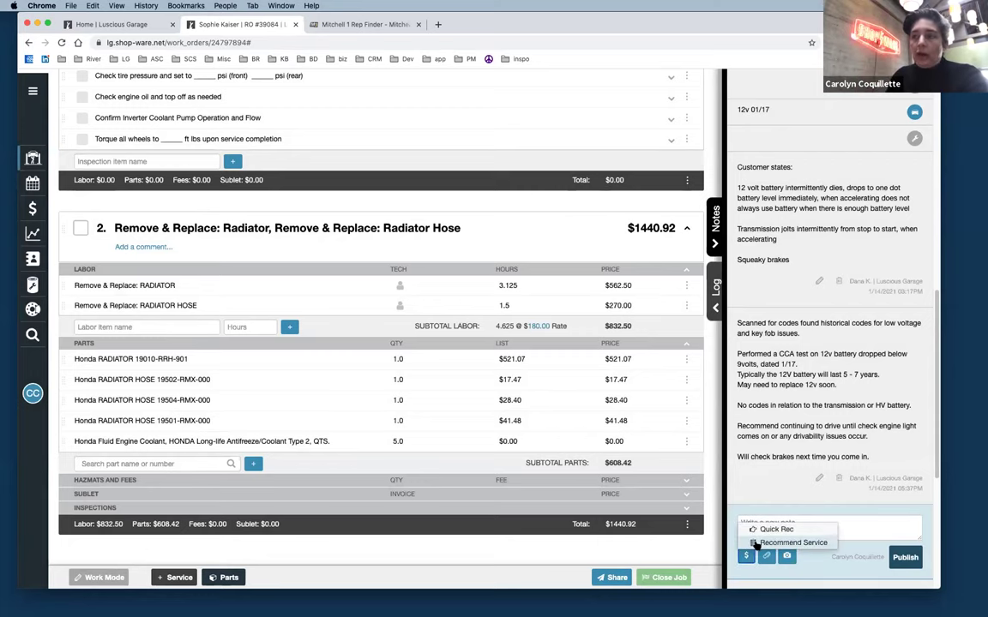
{"action": "left_click", "coordinate": [755, 544]}
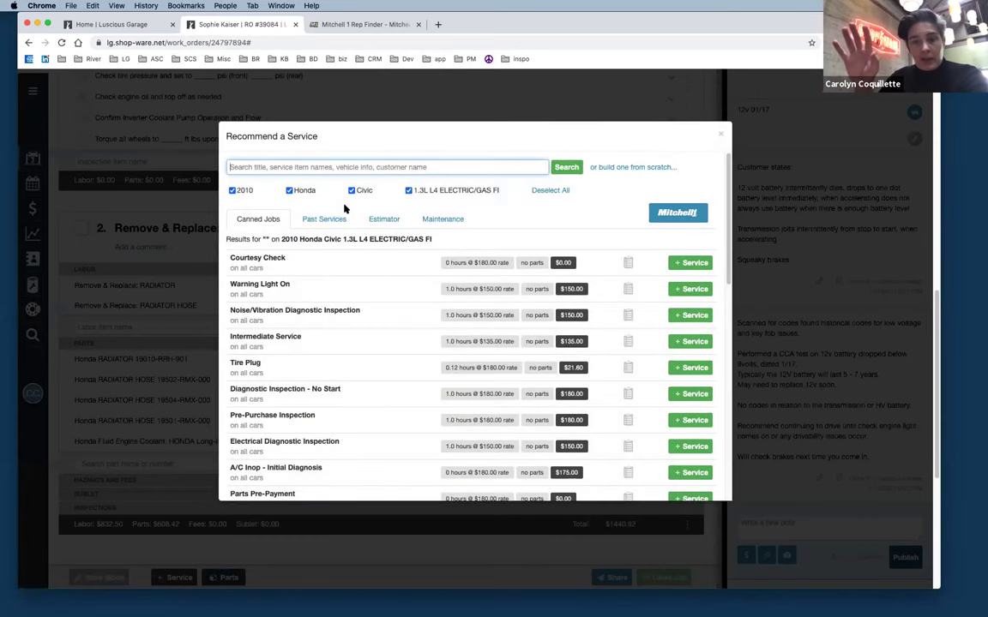
{"action": "left_click", "coordinate": [690, 216]}
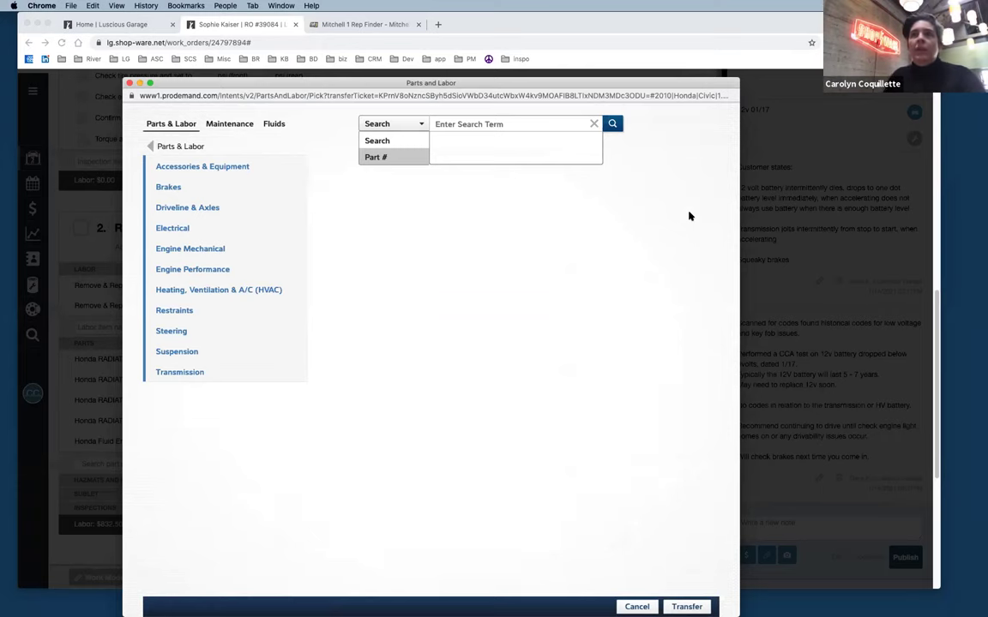
{"action": "left_click", "coordinate": [251, 124]}
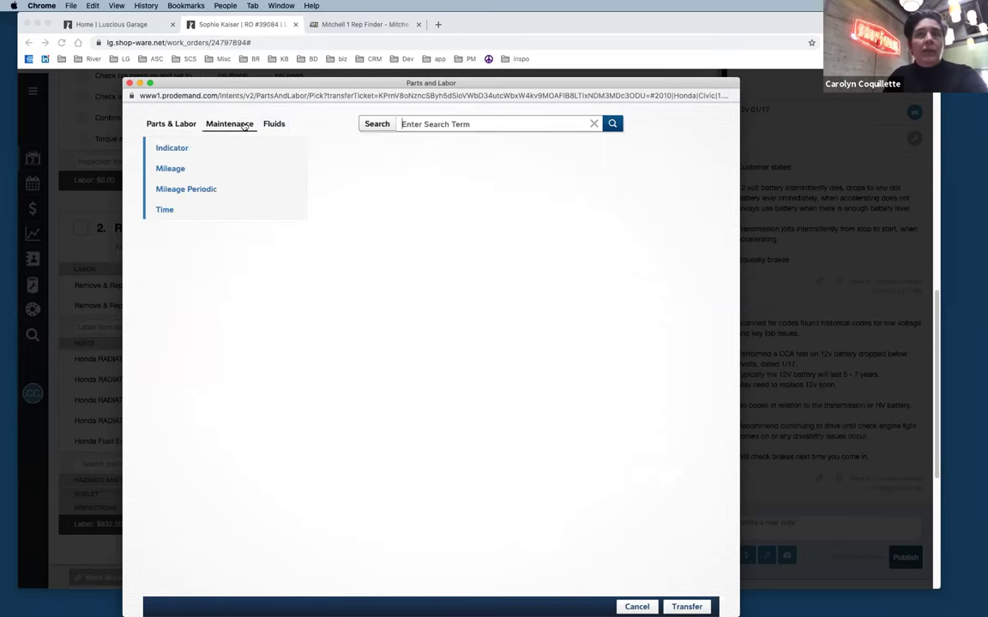
Step: Browse the mileage and indicator services, add Service 03 W/O Valve Adjustment, and expand its details for All Applicable Models
{"action": "left_click", "coordinate": [177, 171]}
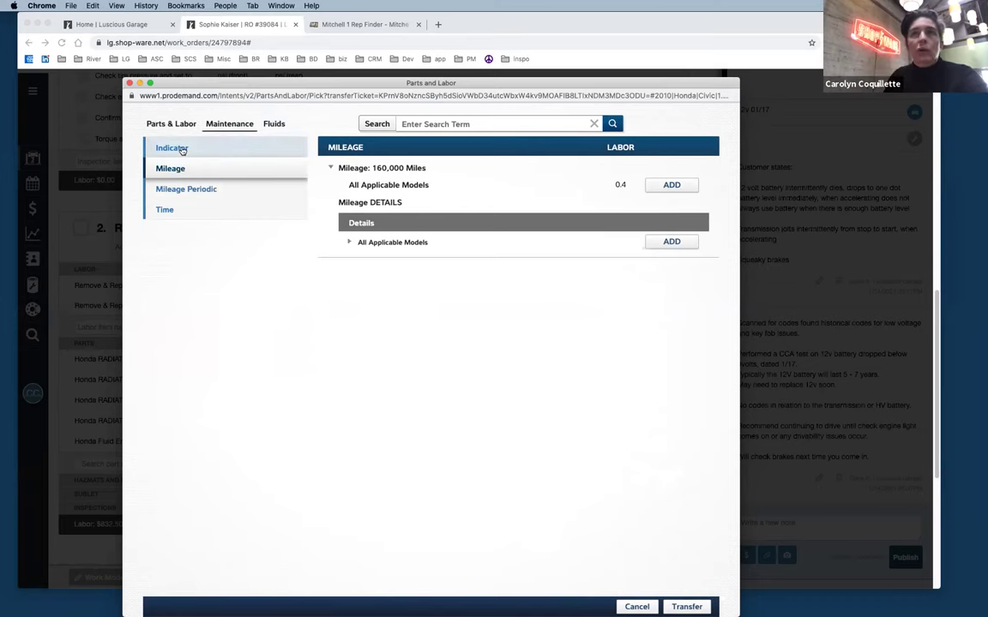
{"action": "left_click", "coordinate": [181, 151]}
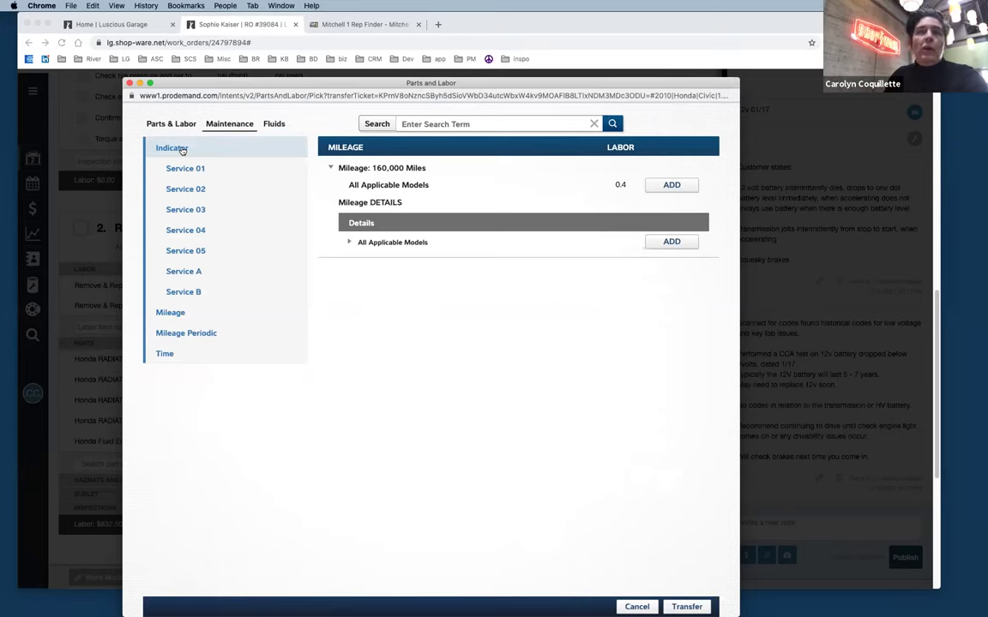
{"action": "left_click", "coordinate": [197, 209]}
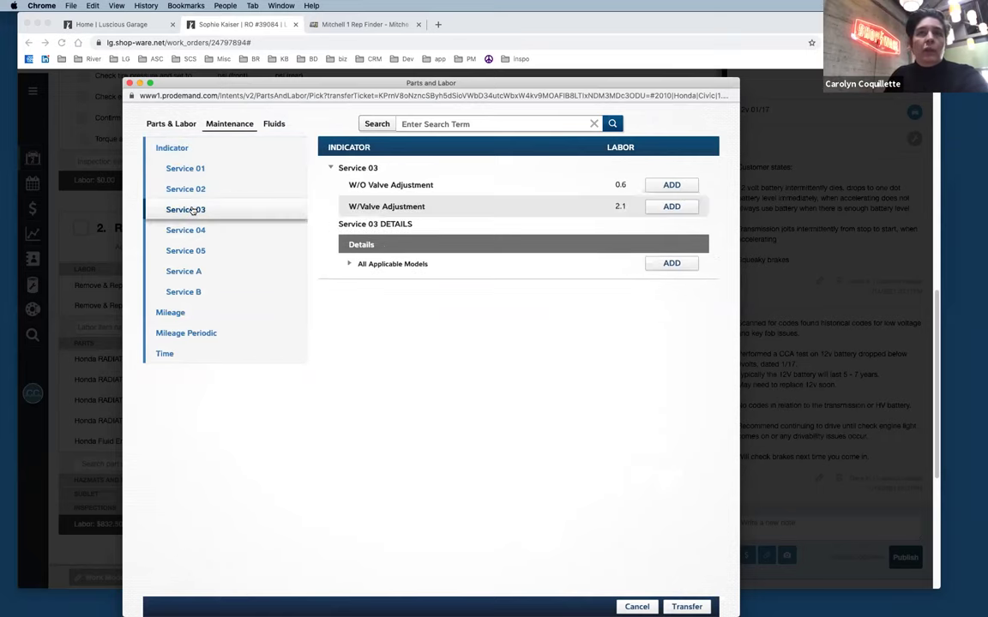
{"action": "left_click", "coordinate": [195, 292]}
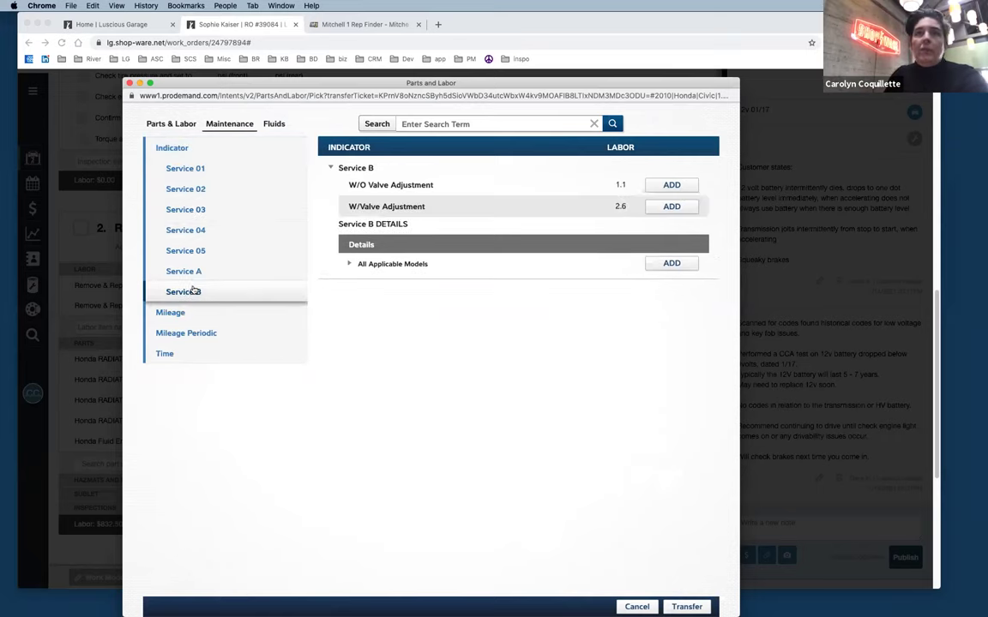
{"action": "left_click", "coordinate": [235, 211]}
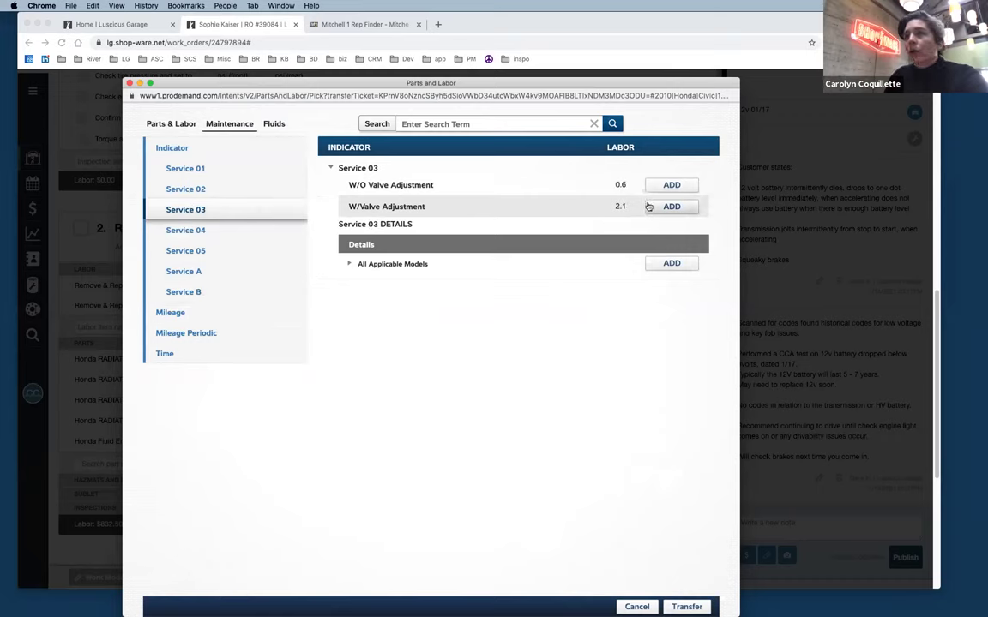
{"action": "left_click", "coordinate": [665, 186]}
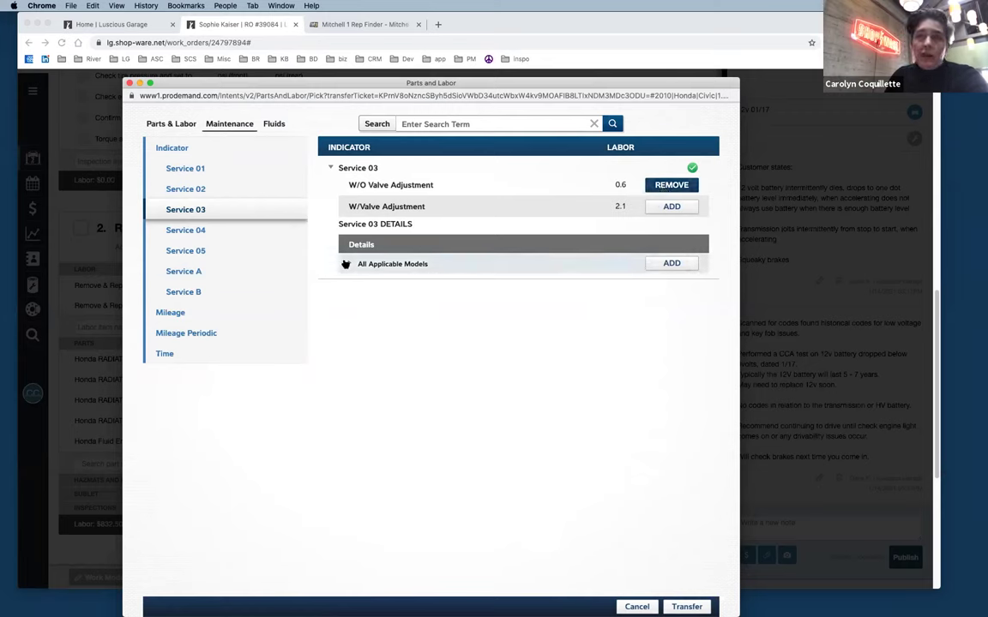
{"action": "left_click", "coordinate": [345, 264]}
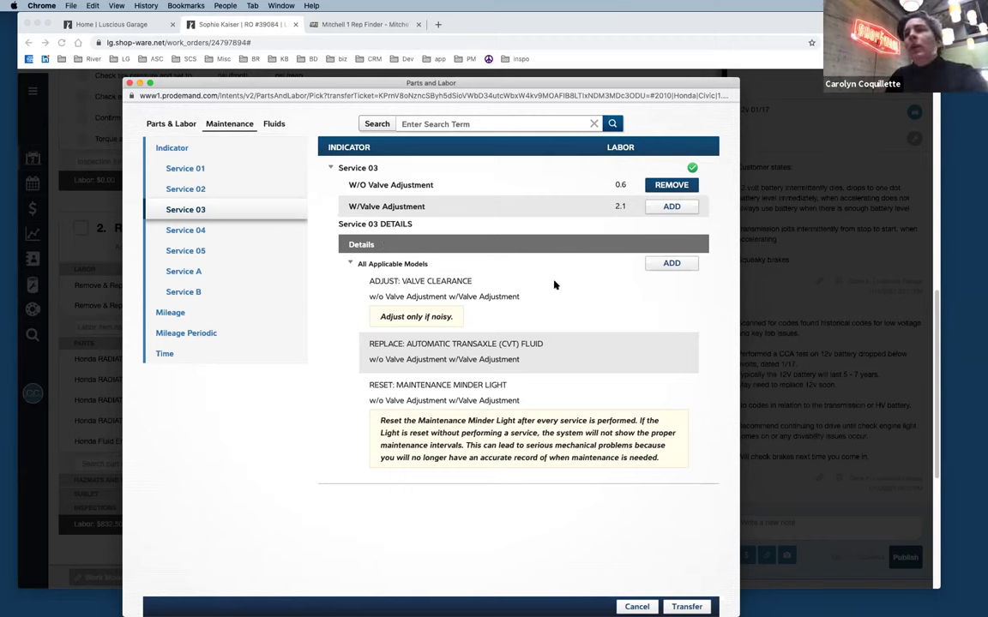
Step: Add Service 03's All Applicable Models details, plus Service B W/Valve Adjustment and its All Applicable Models details, and expand the latter
{"action": "left_click", "coordinate": [666, 265]}
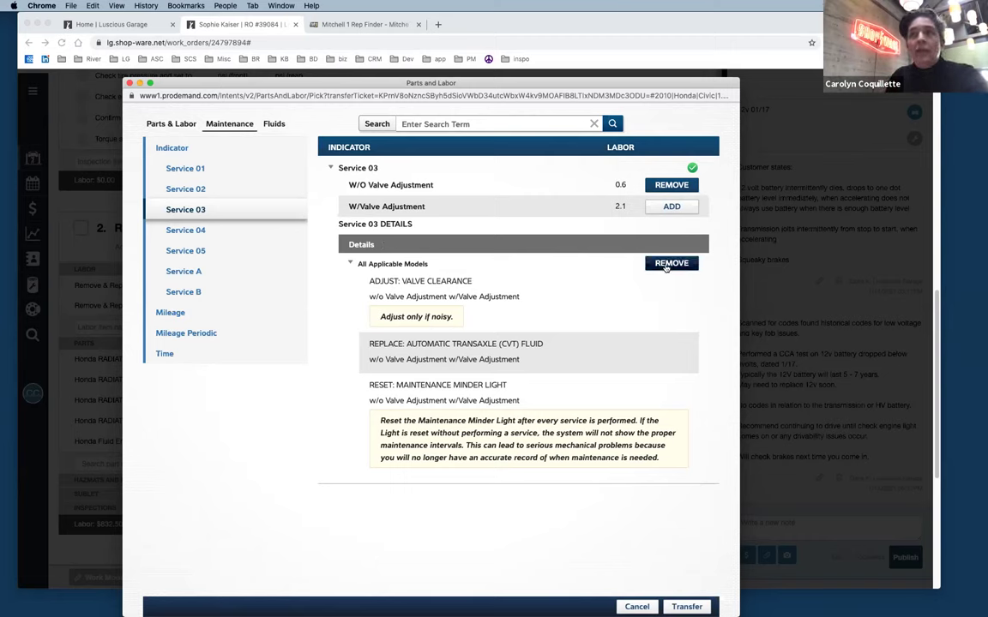
{"action": "left_click", "coordinate": [196, 291]}
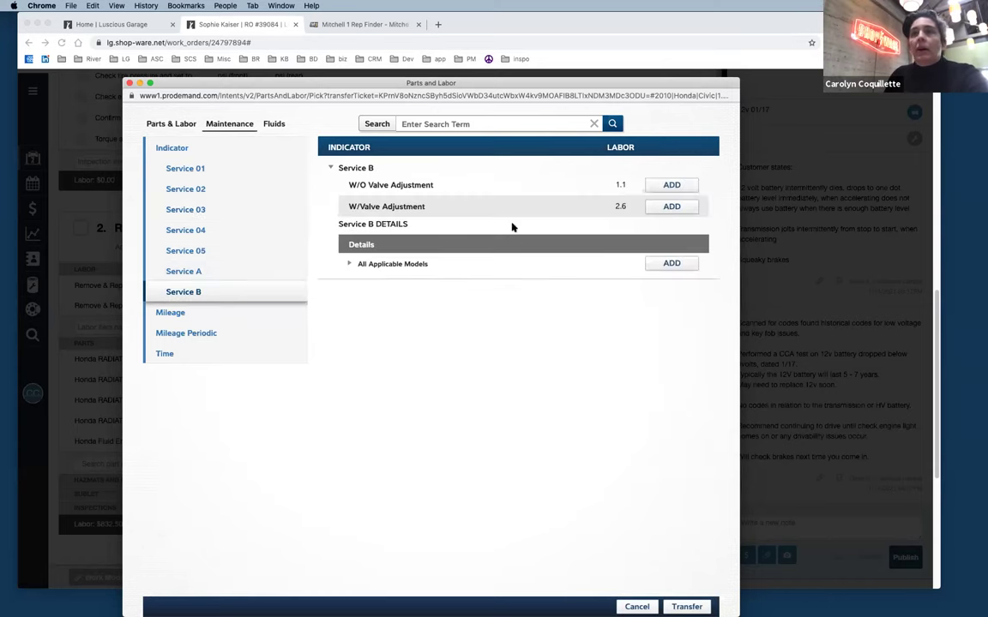
{"action": "left_click", "coordinate": [654, 207]}
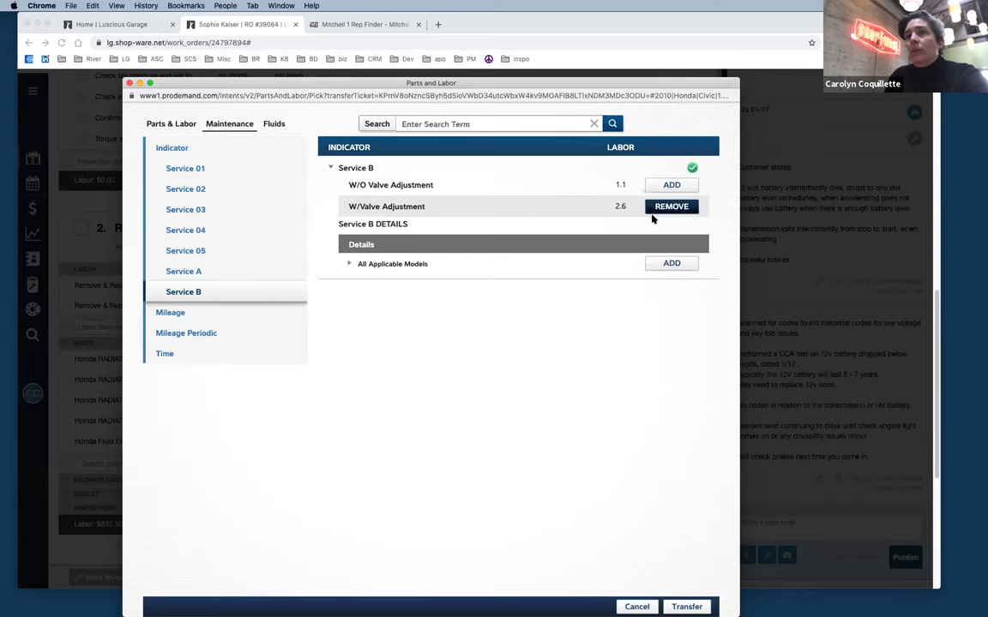
{"action": "left_click", "coordinate": [666, 266]}
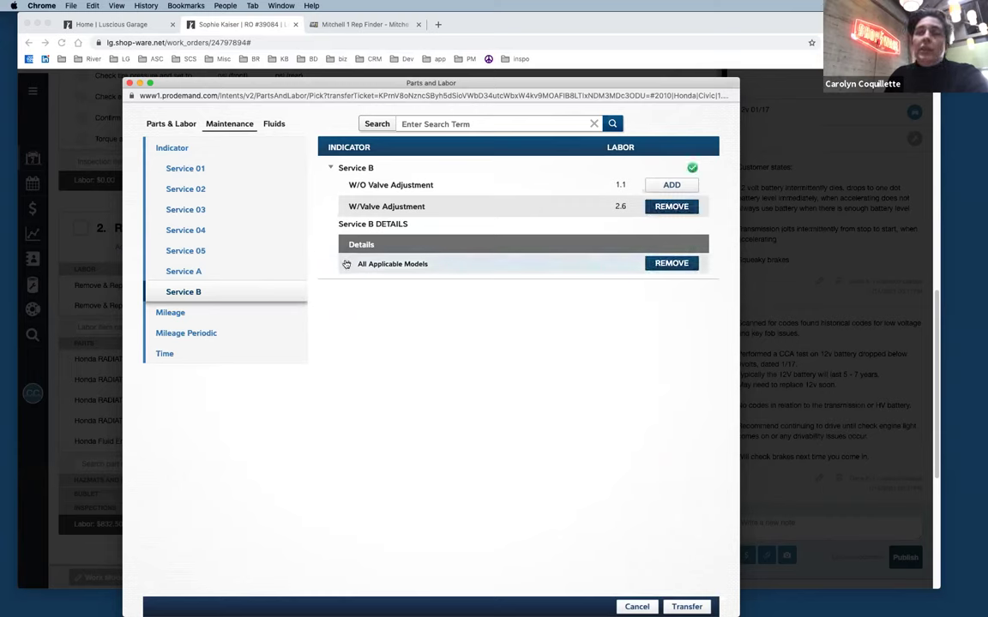
{"action": "left_click", "coordinate": [347, 264]}
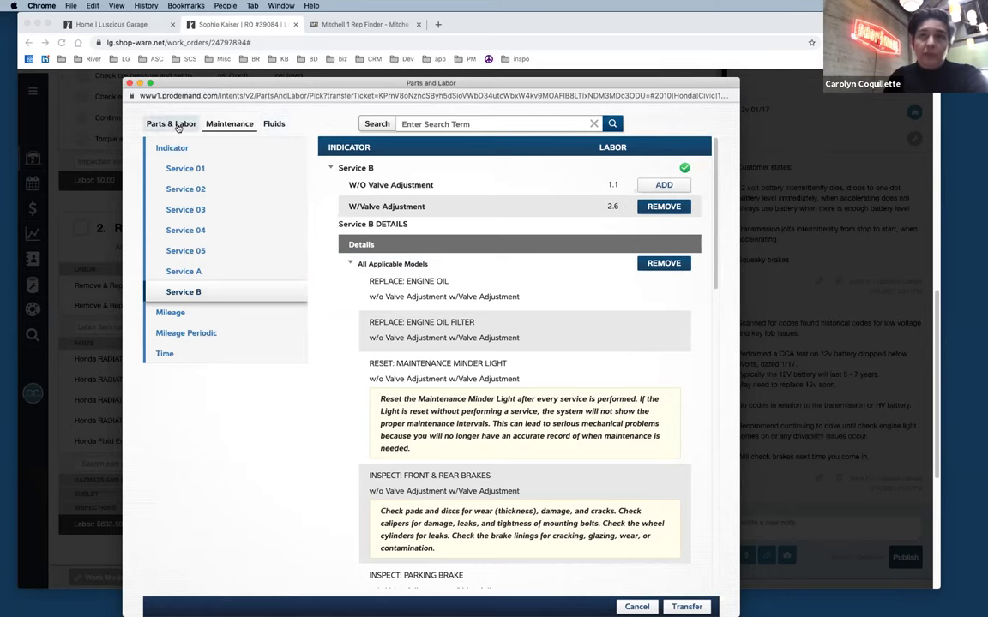
Step: Add the engine oil fluid entry Hybrid - Drain And Refill, W/Filter to the selection
{"action": "left_click", "coordinate": [273, 123]}
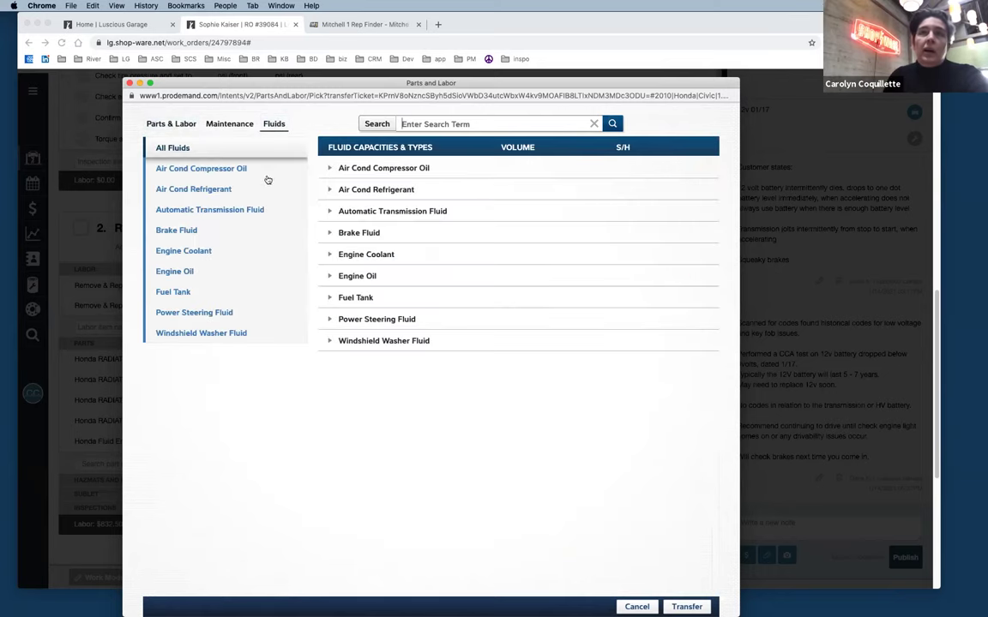
{"action": "left_click", "coordinate": [193, 271]}
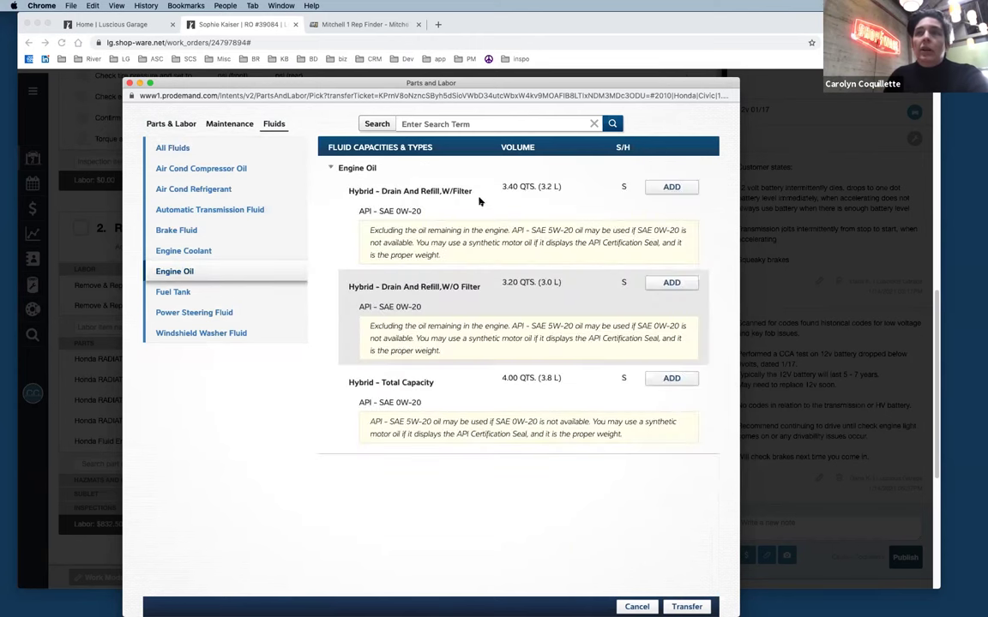
{"action": "left_click", "coordinate": [674, 189]}
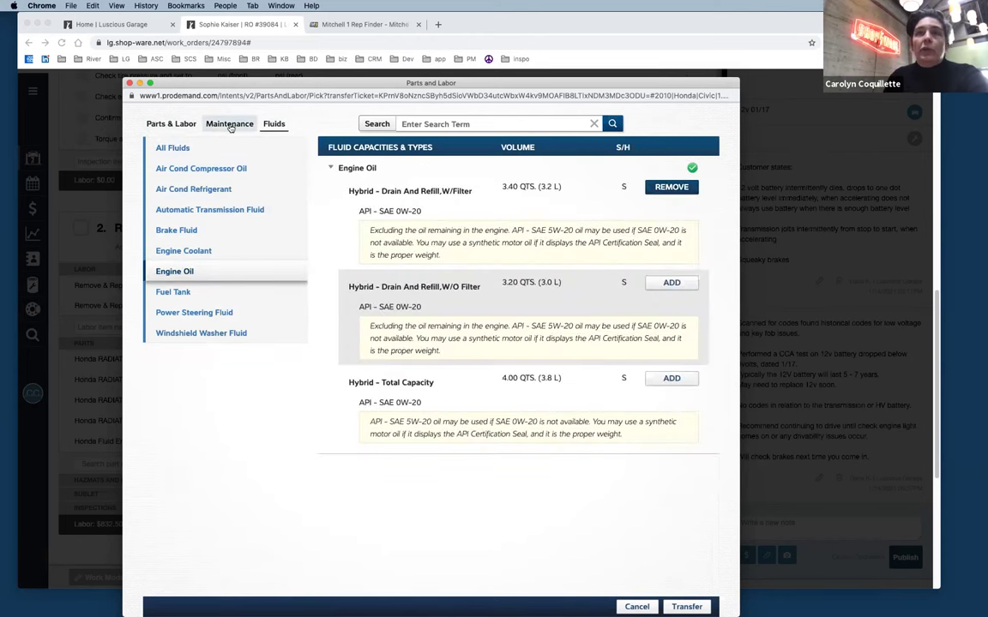
Step: Search Parts & Labor for "filter" and add the Hybrid engine oil filter 15400-PLM-A02 from the Engine Mechanical lubrication system
{"action": "left_click", "coordinate": [186, 126]}
{"action": "left_click", "coordinate": [447, 123]}
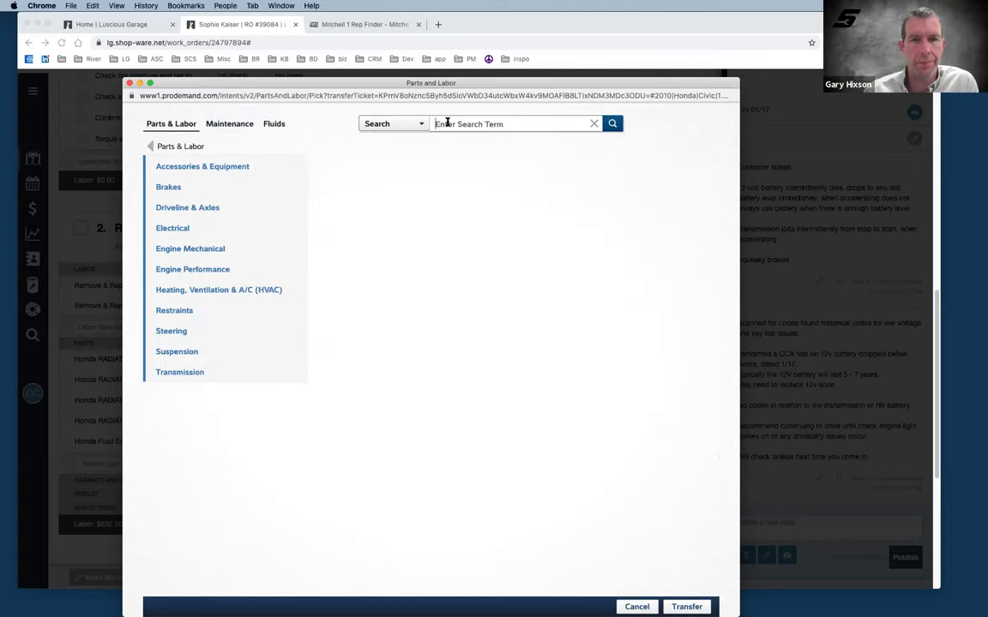
{"action": "type", "text": "filter"}
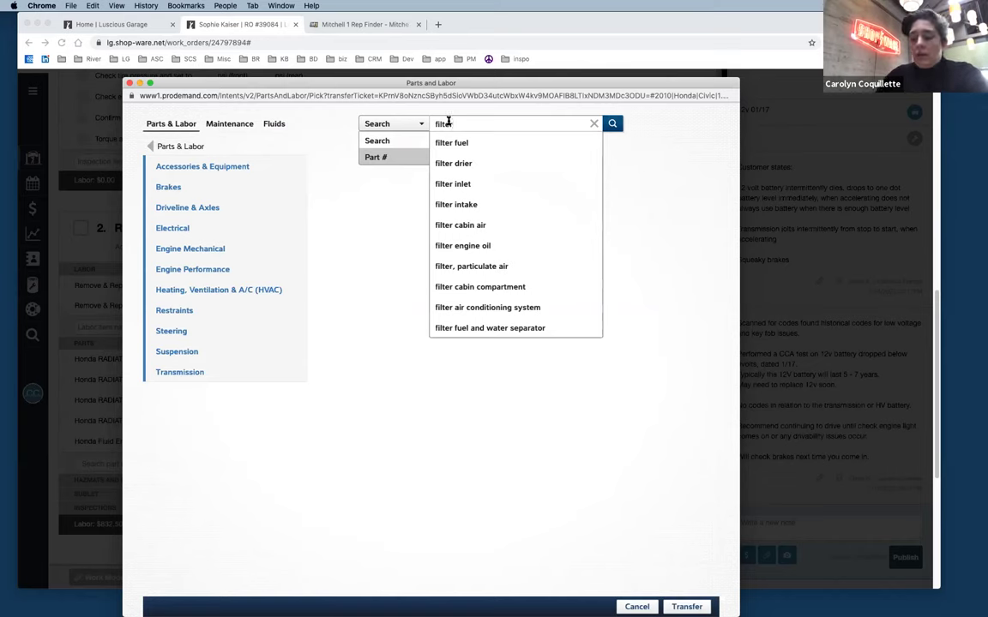
{"action": "key", "text": "Return"}
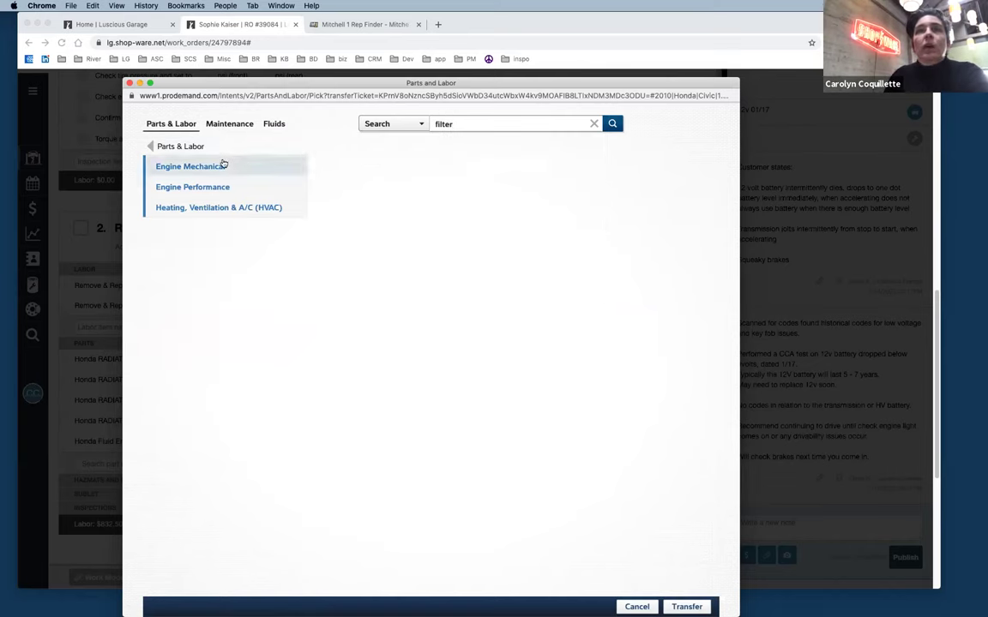
{"action": "left_click", "coordinate": [212, 170]}
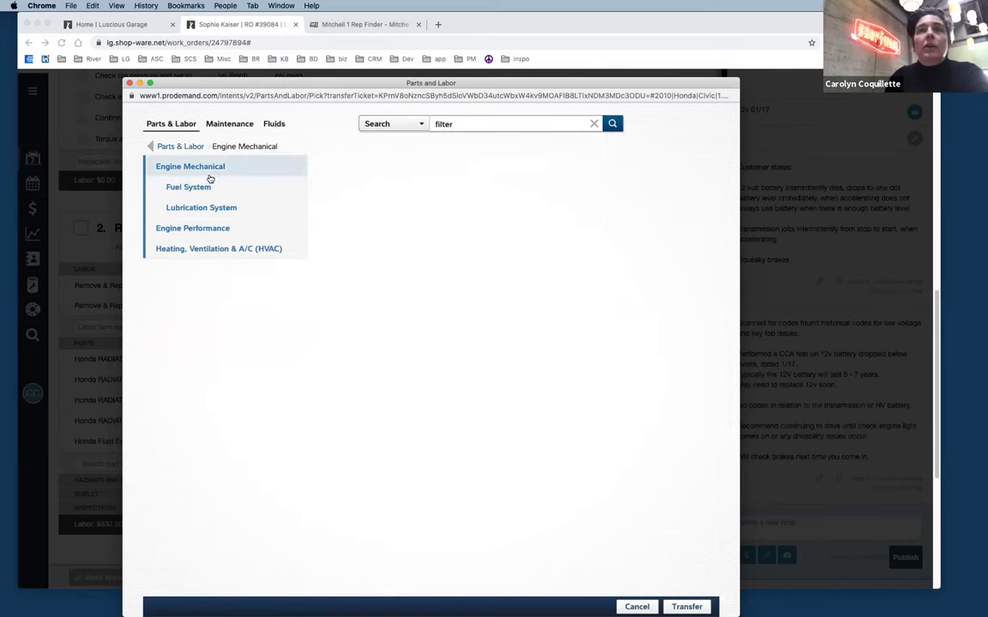
{"action": "left_click", "coordinate": [206, 208]}
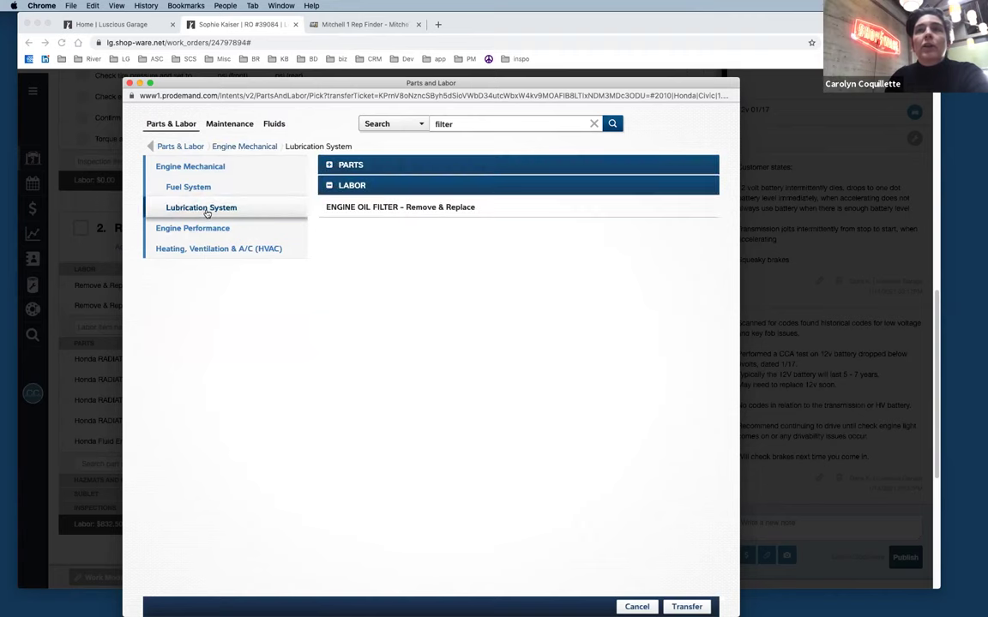
{"action": "left_click", "coordinate": [399, 166]}
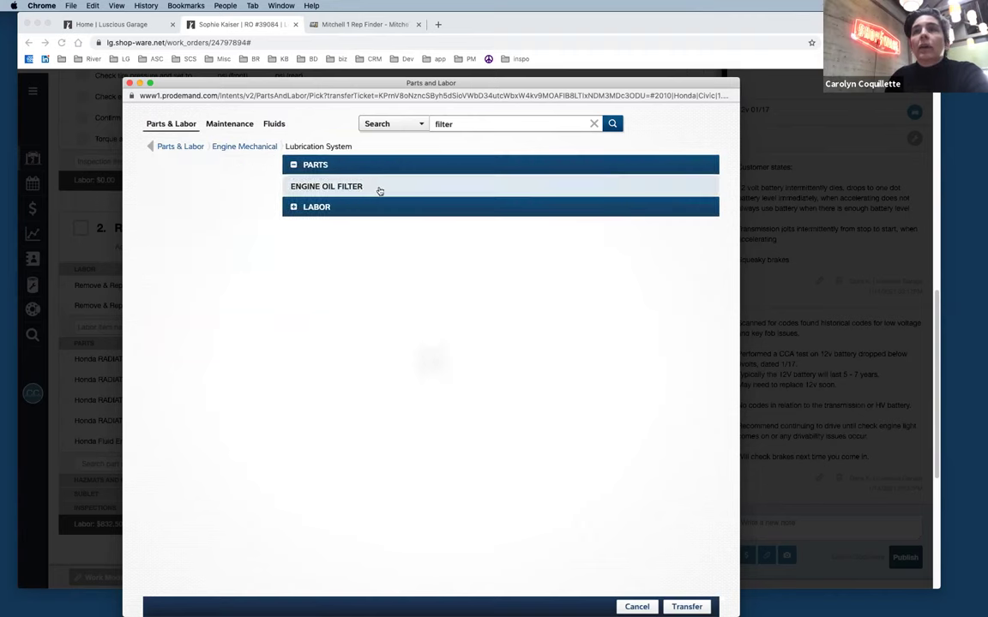
{"action": "left_click", "coordinate": [380, 189]}
{"action": "left_click", "coordinate": [655, 230]}
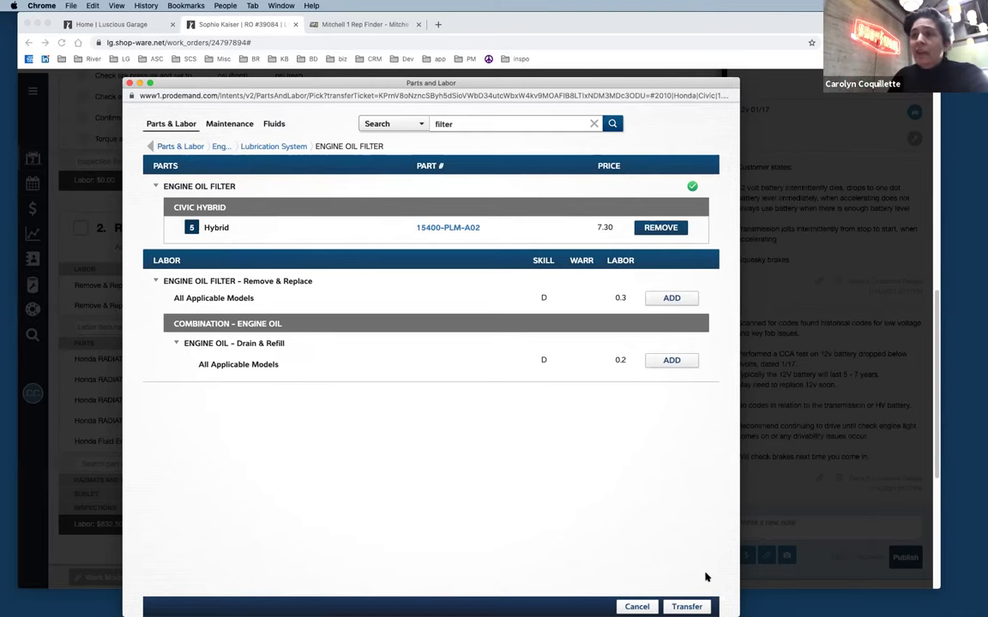
Step: Transfer the selected items to the recommended service, keeping the $9.25 inventory price for the engine oil filter
{"action": "left_click", "coordinate": [685, 606]}
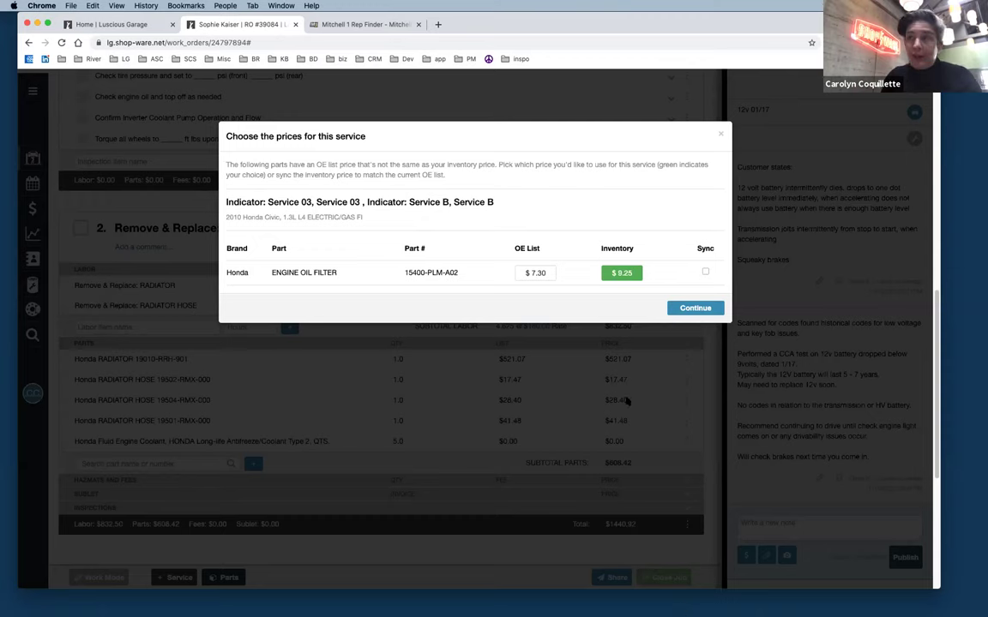
{"action": "left_click", "coordinate": [699, 308]}
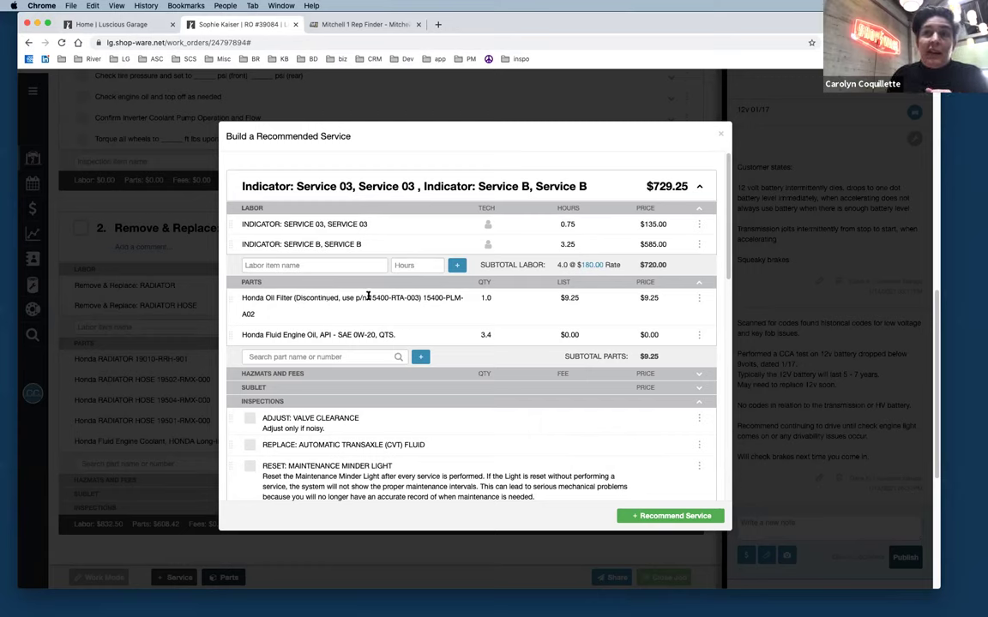
Step: Copy the replacement part number 15400-RTA-003 from the discontinued filter's description and add that Honda oil filter to the service's parts
{"action": "left_click_drag", "start_coordinate": [369, 297], "coordinate": [418, 297]}
{"action": "key", "text": "super+c"}
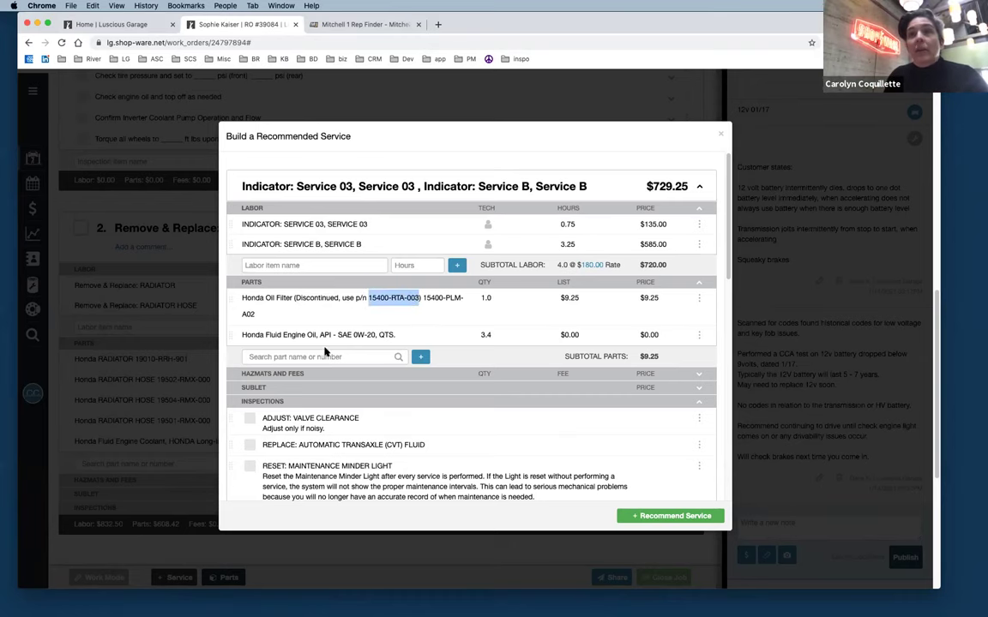
{"action": "left_click", "coordinate": [295, 316]}
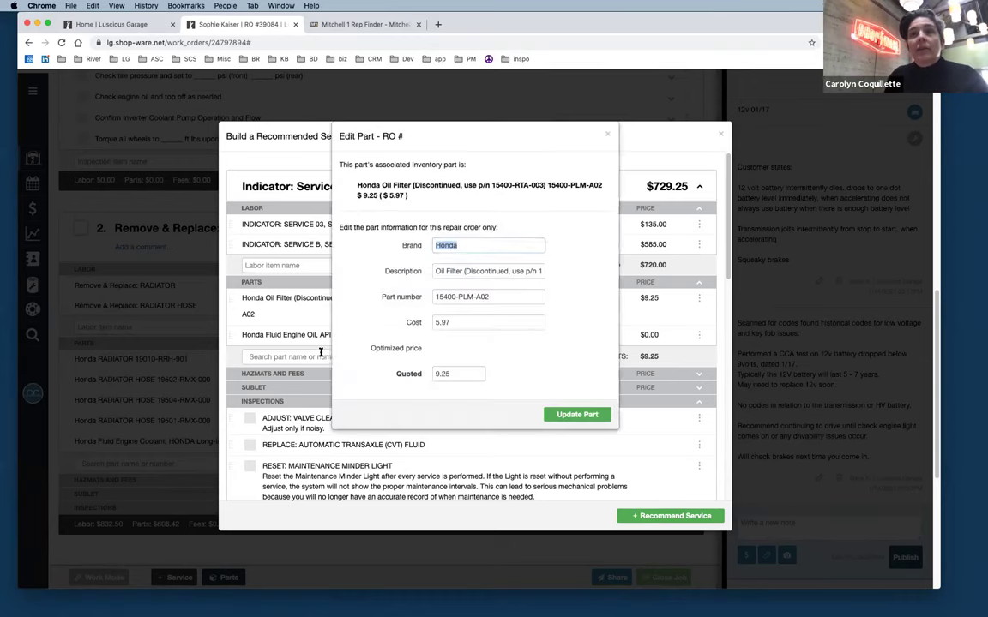
{"action": "left_click", "coordinate": [607, 135]}
{"action": "left_click", "coordinate": [251, 357]}
{"action": "key", "text": "super+v"}
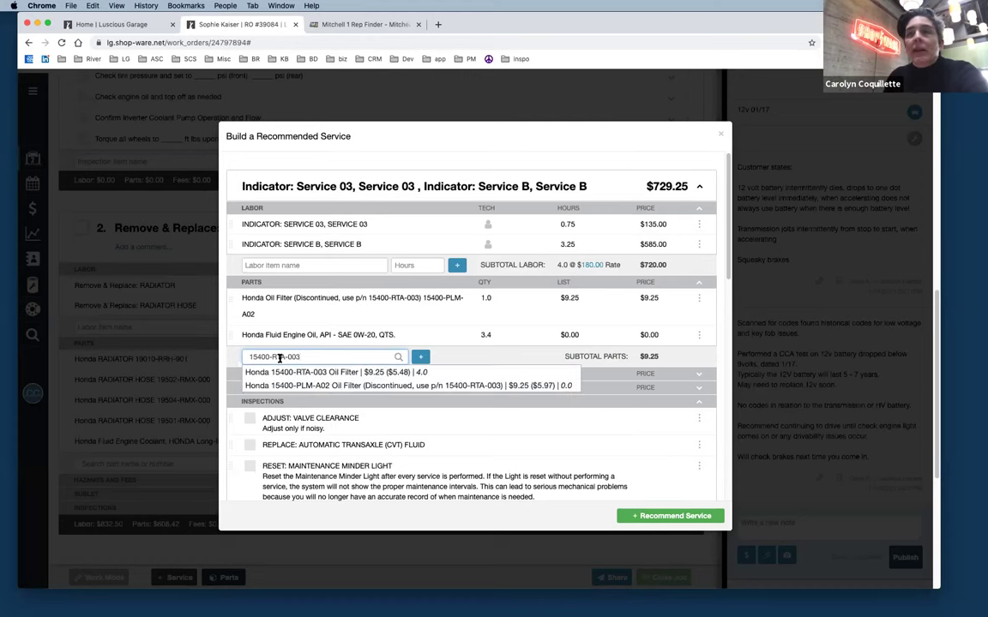
{"action": "left_click", "coordinate": [299, 372]}
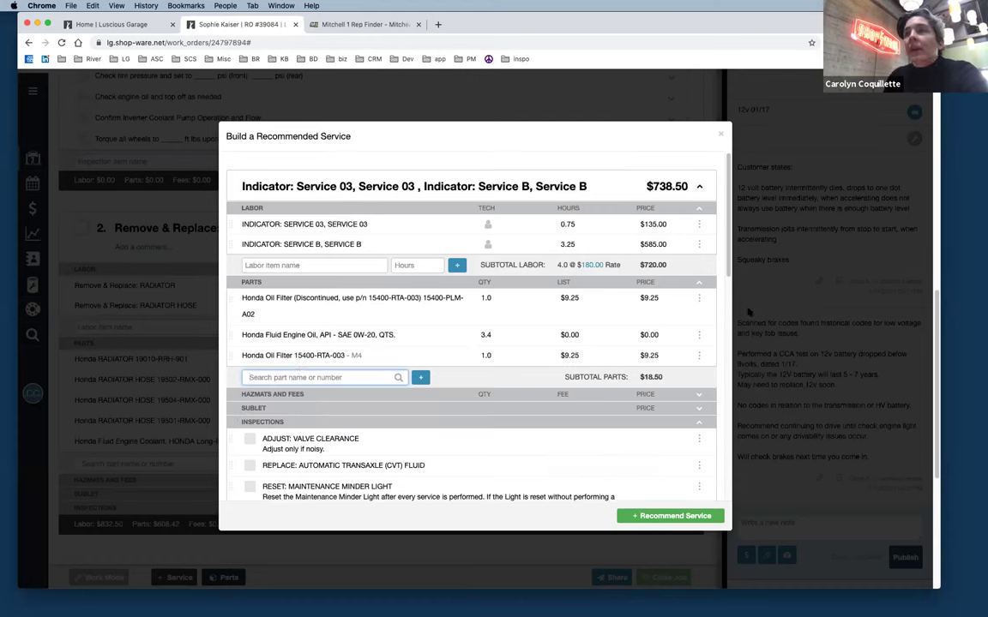
Step: Delete the discontinued Honda oil filter 15400-PLM-A02 from the service's parts
{"action": "left_click", "coordinate": [698, 297]}
{"action": "left_click", "coordinate": [666, 316]}
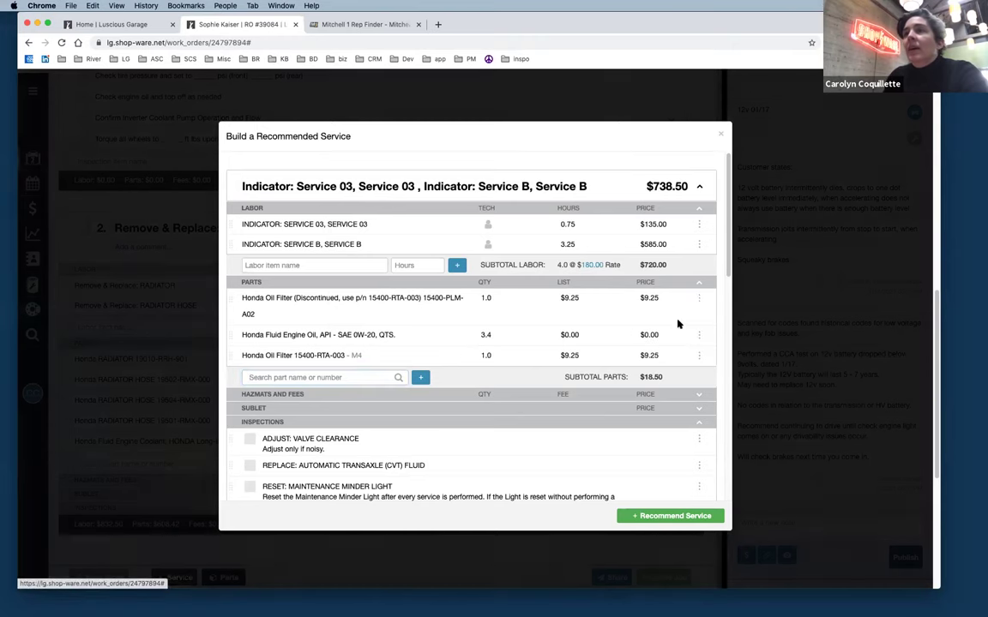
{"action": "left_click", "coordinate": [592, 159]}
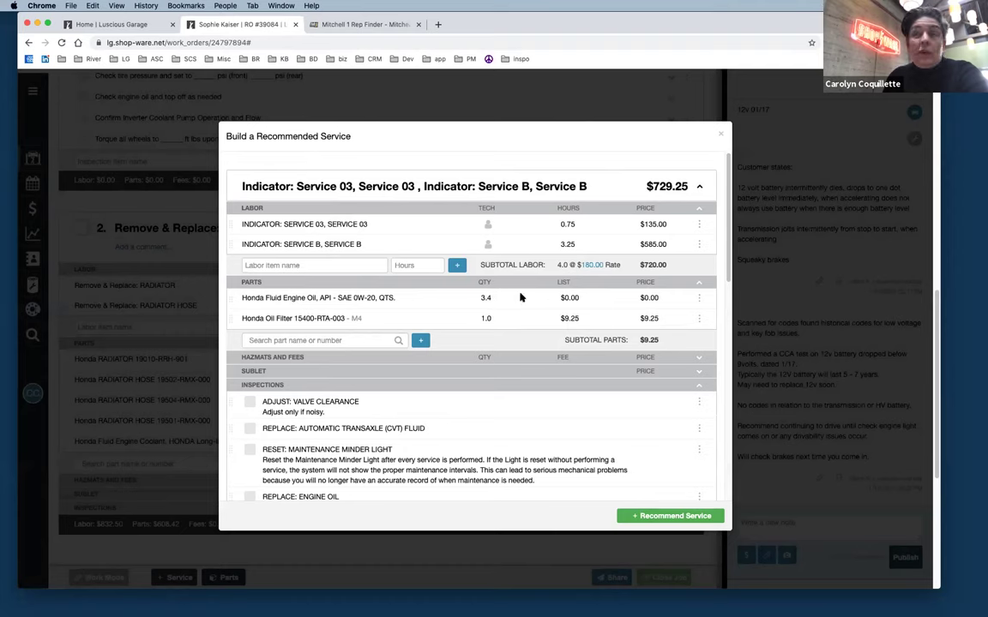
Step: Search the parts for 0w20 and add Eco Power Qt 0W20 Synthetic Motor Oil to the service
{"action": "left_click", "coordinate": [327, 340]}
{"action": "type", "text": "ow20"}
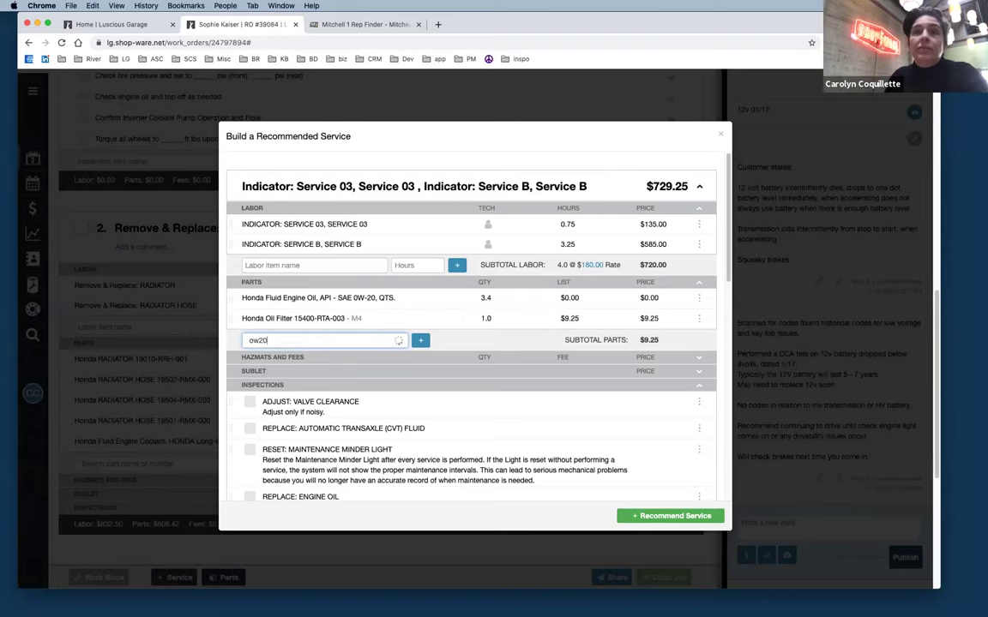
{"action": "key", "text": "BackSpace"}
{"action": "key", "text": "BackSpace"}
{"action": "key", "text": "BackSpace"}
{"action": "key", "text": "BackSpace"}
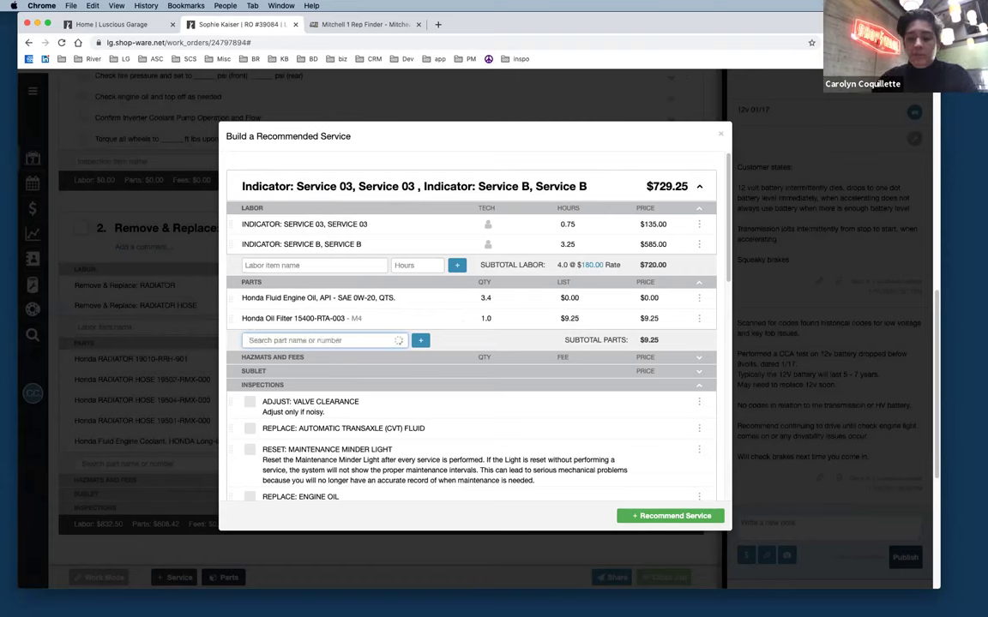
{"action": "type", "text": "0w20"}
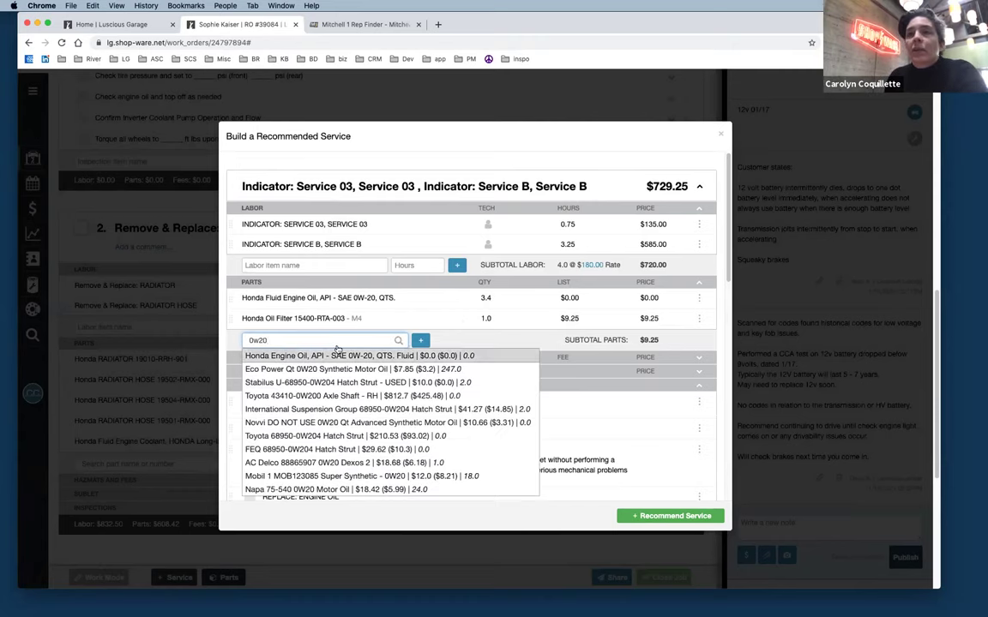
{"action": "left_click", "coordinate": [341, 369]}
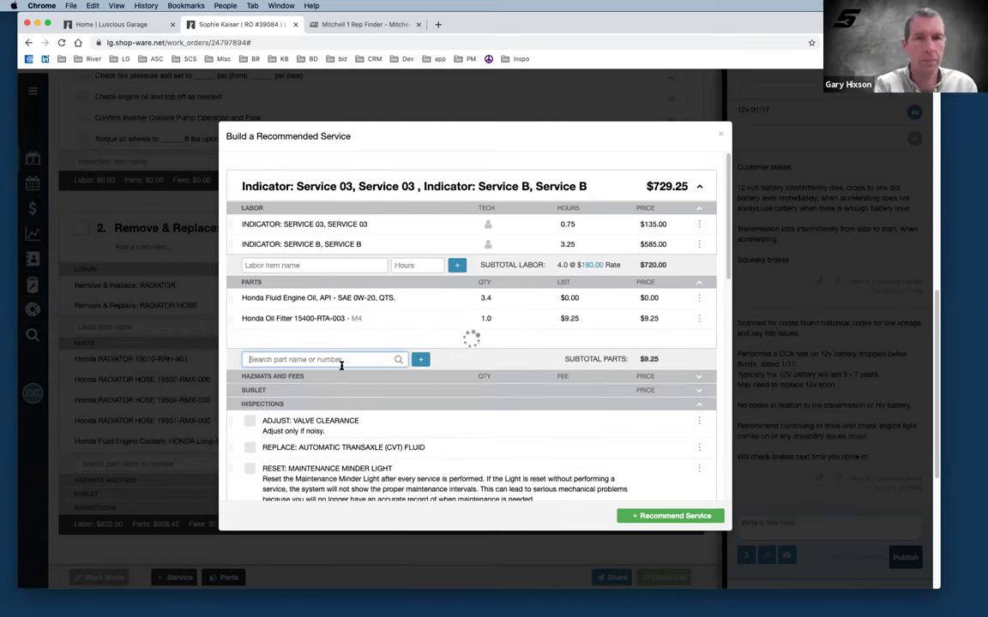
Step: Set the Eco Power motor oil quantity to 3.4 and delete the Honda Fluid Engine Oil line
{"action": "left_click", "coordinate": [485, 339]}
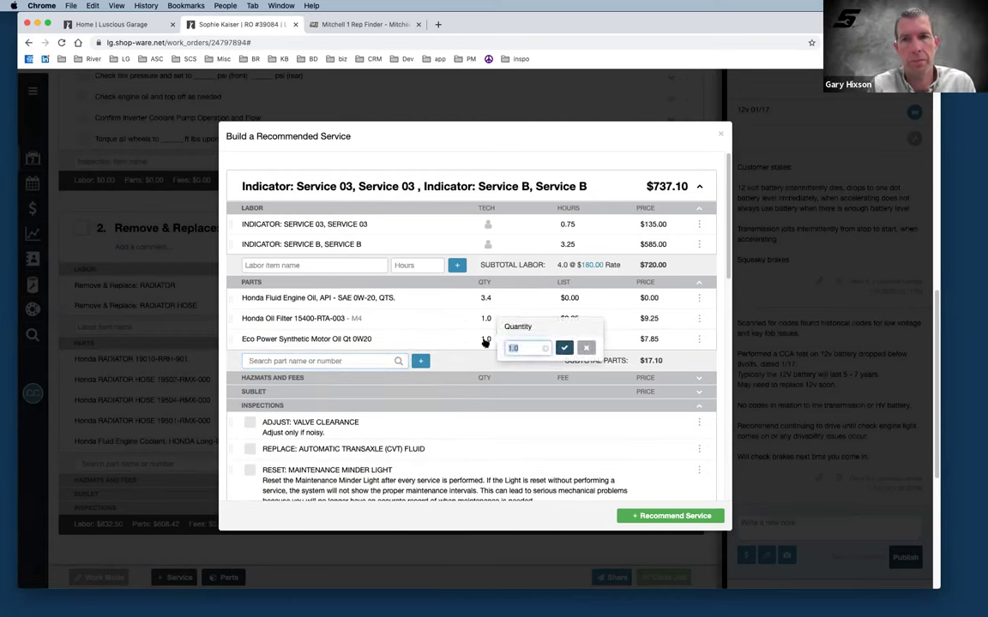
{"action": "type", "text": "3.4"}
{"action": "key", "text": "Return"}
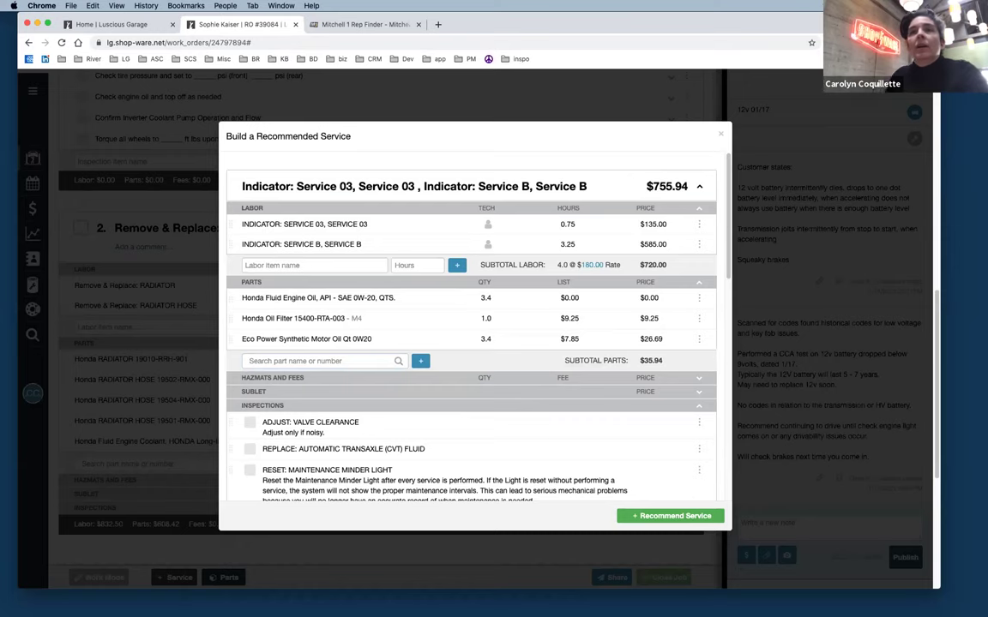
{"action": "left_click", "coordinate": [699, 298]}
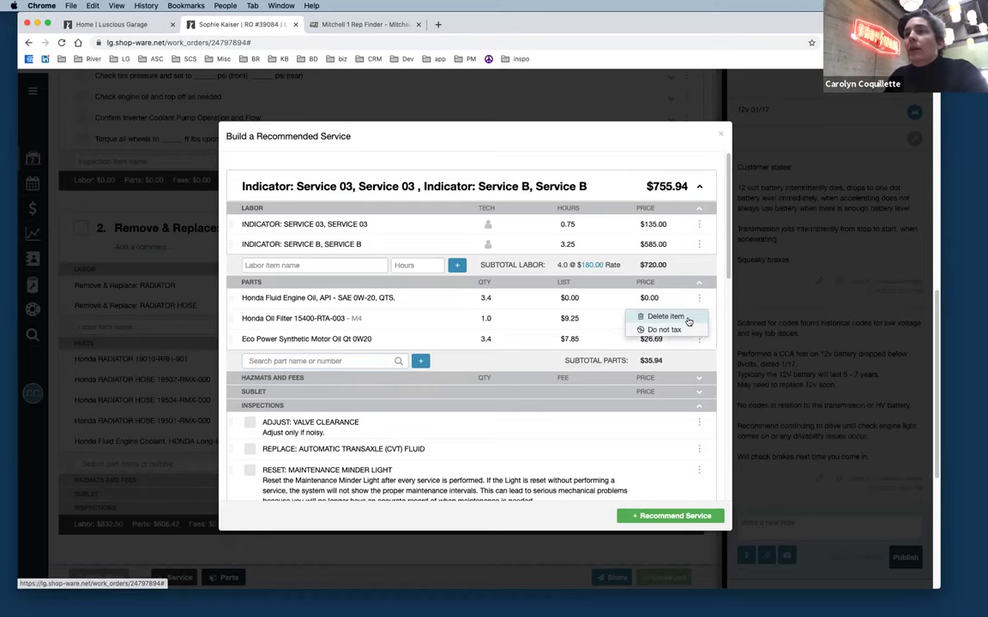
{"action": "left_click", "coordinate": [665, 316]}
{"action": "key", "text": "Return"}
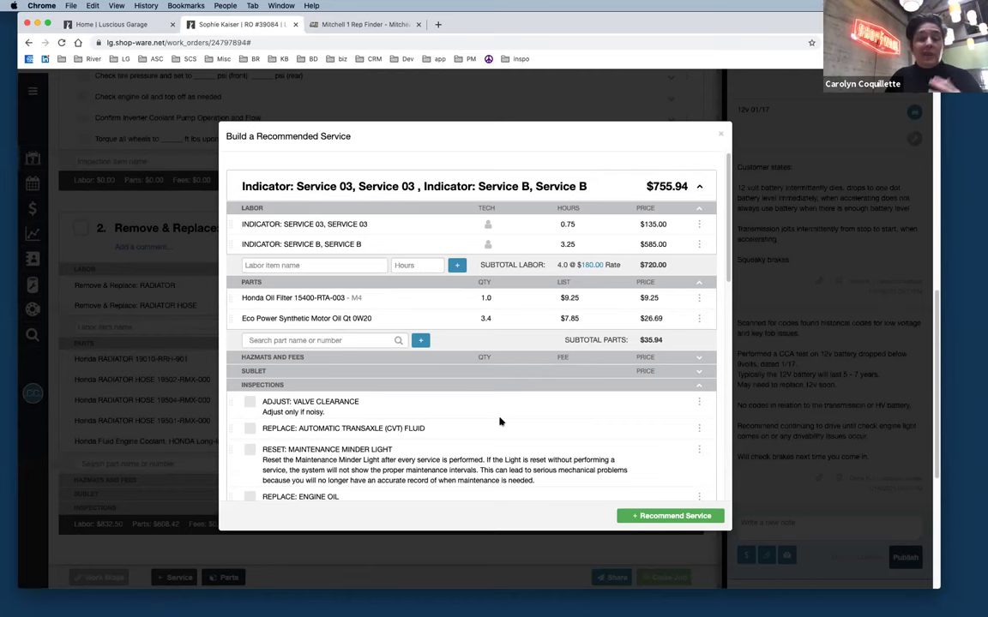
Step: Review the inspection items transferred with the recommended service, including the brake, steering, suspension and fluid checks
{"action": "scroll", "coordinate": [501, 420], "scroll_direction": "down", "scroll_amount": 3}
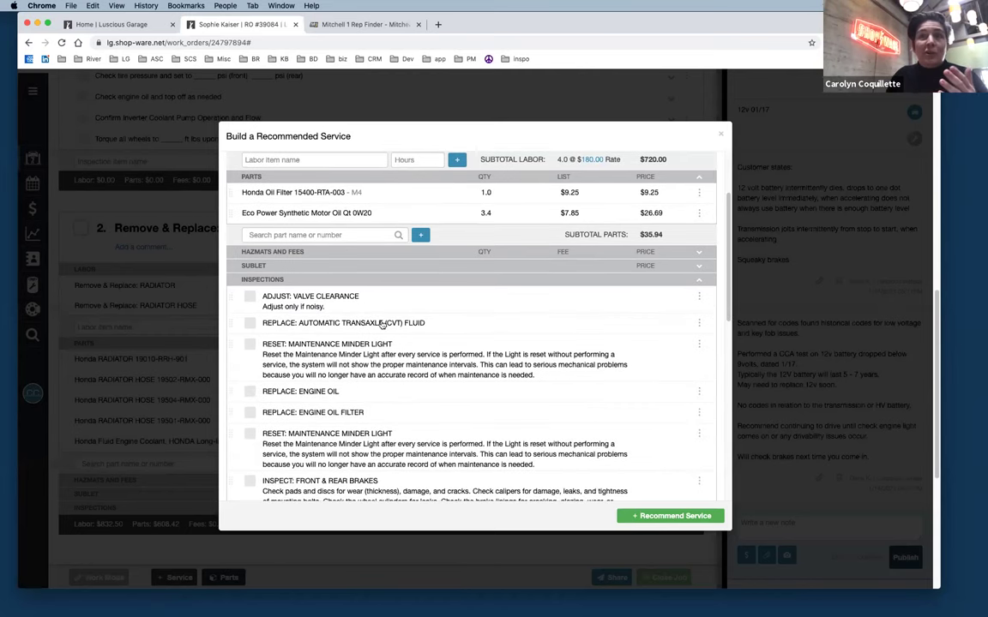
{"action": "scroll", "coordinate": [419, 417], "scroll_direction": "down", "scroll_amount": 1}
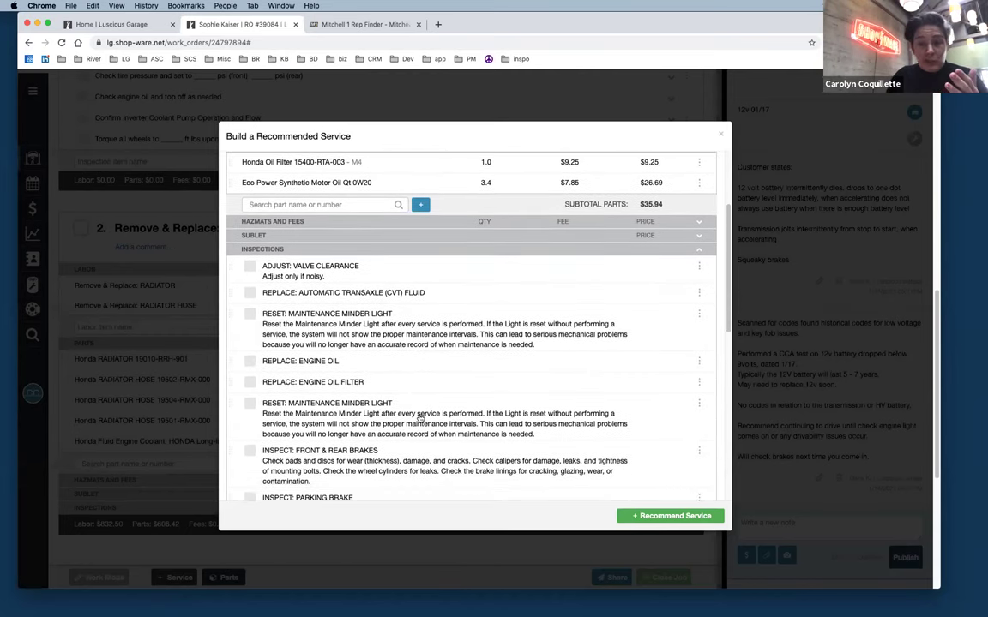
{"action": "scroll", "coordinate": [349, 375], "scroll_direction": "down", "scroll_amount": 1}
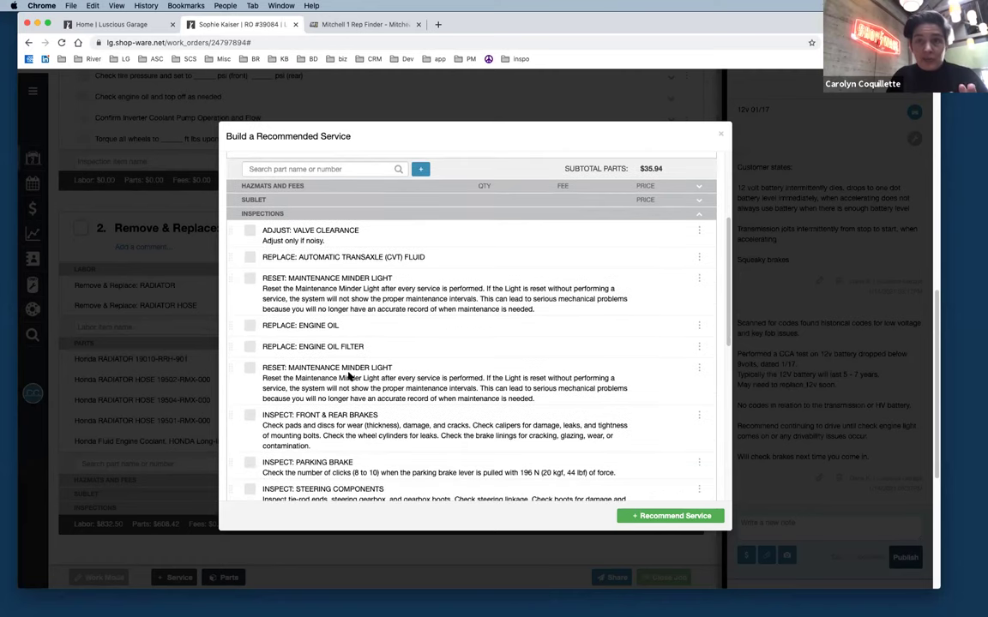
{"action": "scroll", "coordinate": [349, 375], "scroll_direction": "down", "scroll_amount": 7}
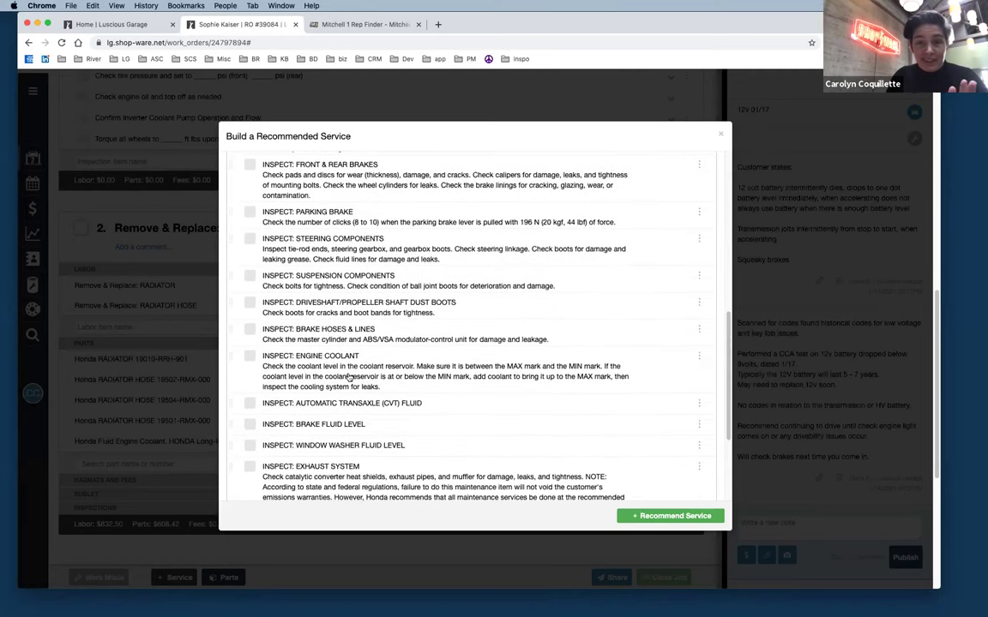
Step: Rename the service being built as Maintenance Service B3
{"action": "scroll", "coordinate": [349, 376], "scroll_direction": "down", "scroll_amount": 2}
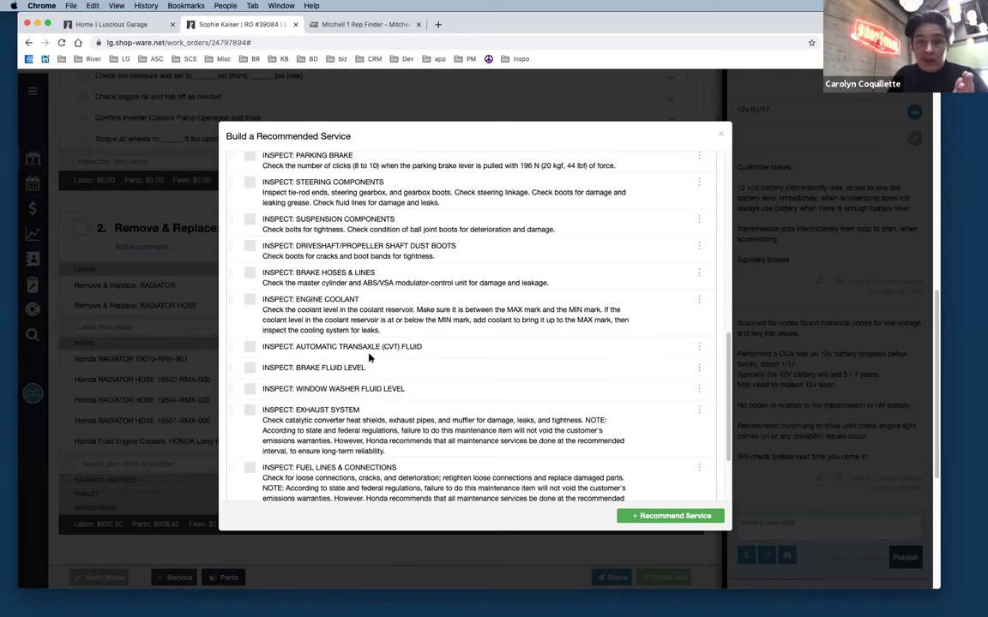
{"action": "scroll", "coordinate": [532, 369], "scroll_direction": "up", "scroll_amount": 1}
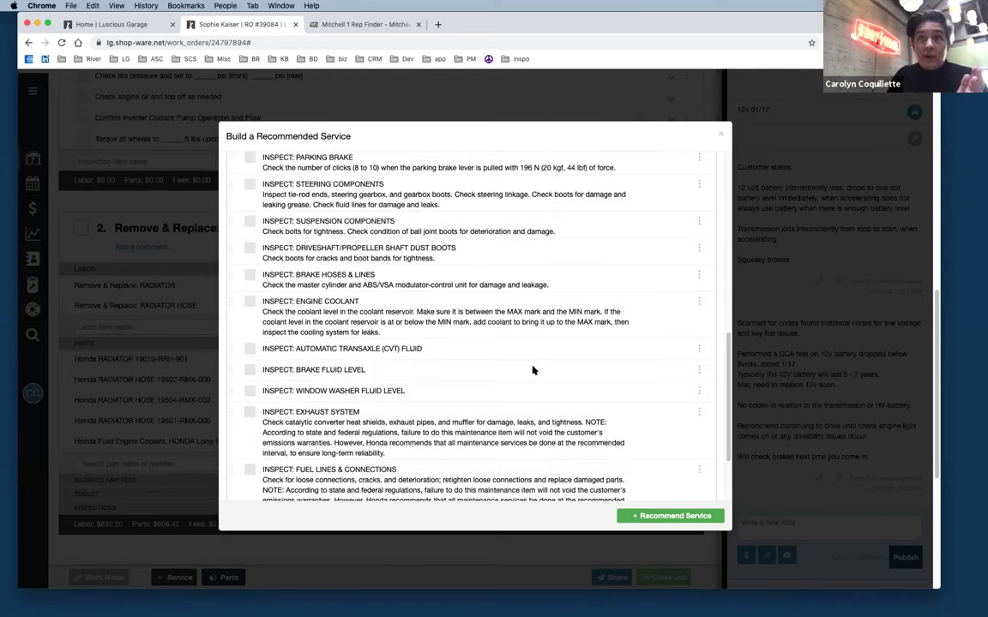
{"action": "scroll", "coordinate": [533, 369], "scroll_direction": "up", "scroll_amount": 5}
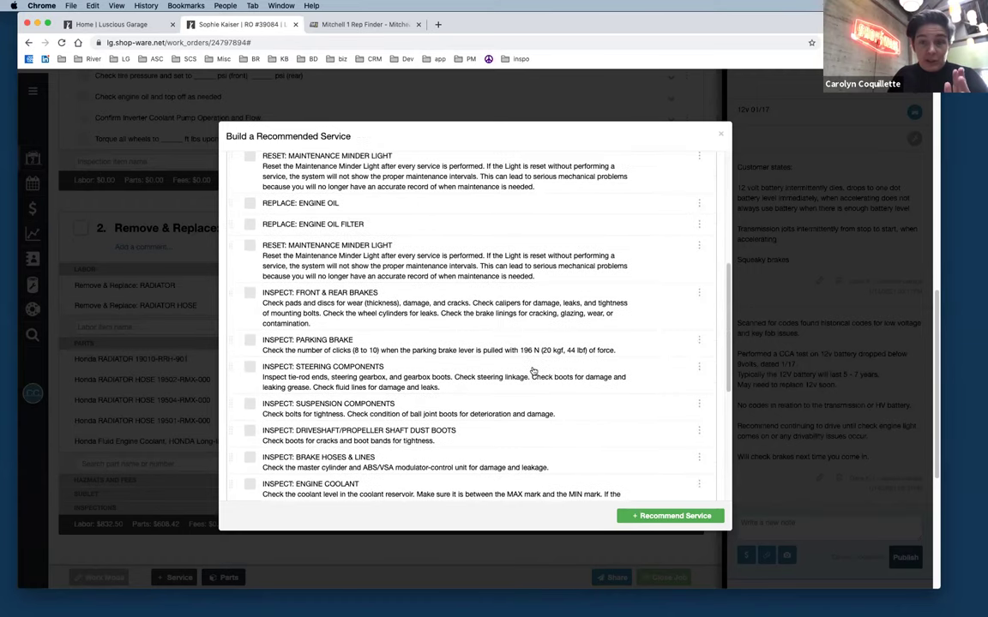
{"action": "scroll", "coordinate": [533, 369], "scroll_direction": "up", "scroll_amount": 1}
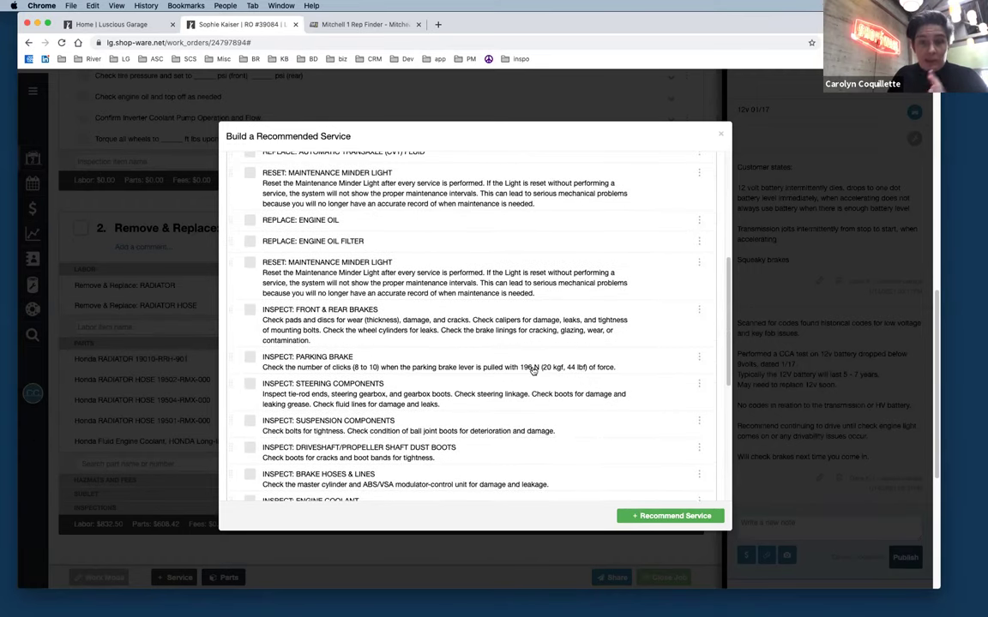
{"action": "scroll", "coordinate": [532, 370], "scroll_direction": "up", "scroll_amount": 2}
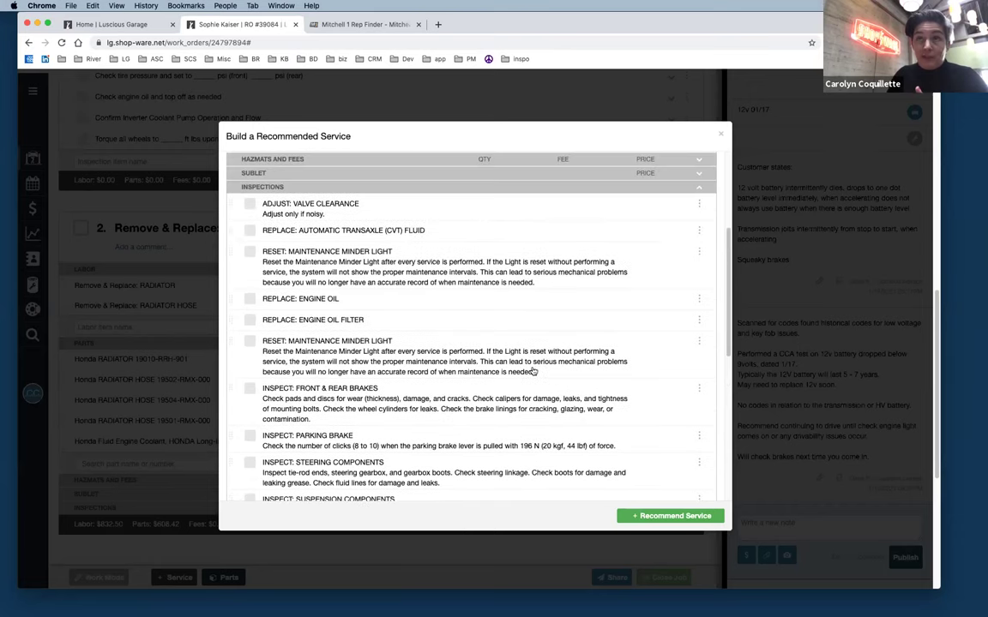
{"action": "scroll", "coordinate": [533, 370], "scroll_direction": "up", "scroll_amount": 5}
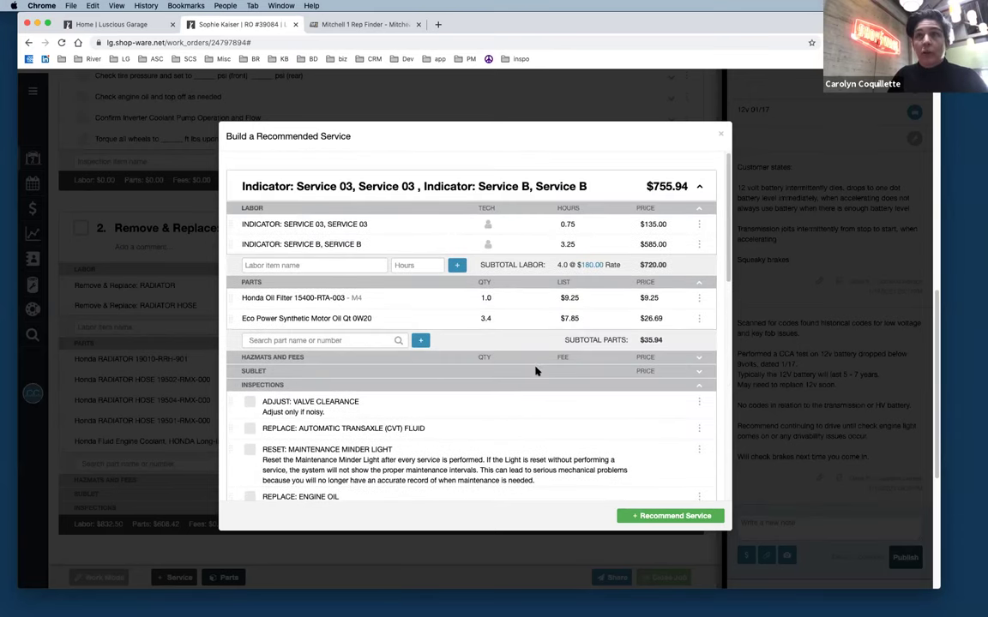
{"action": "left_click", "coordinate": [351, 192]}
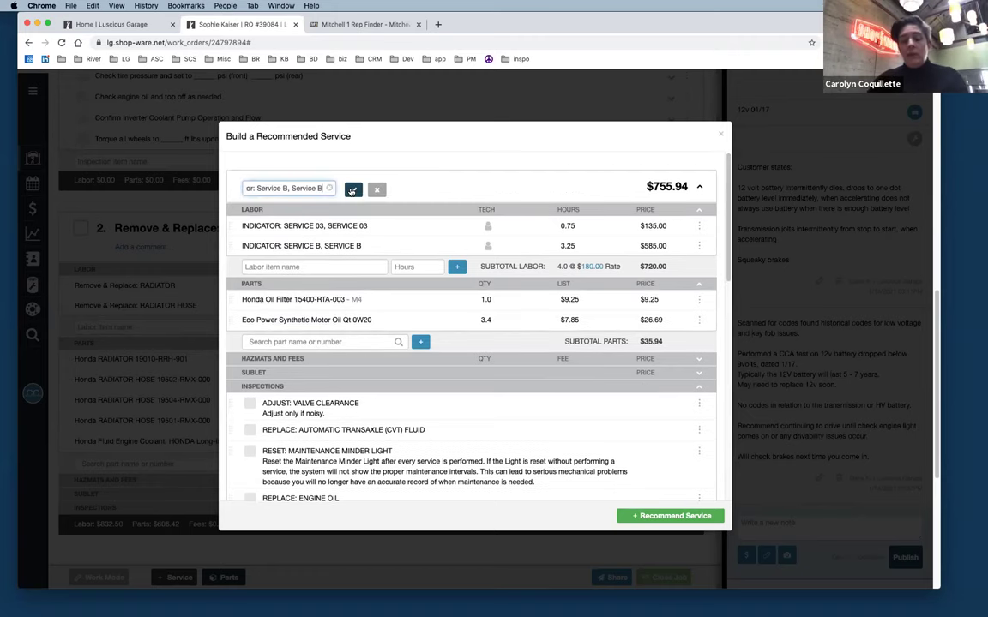
{"action": "triple_click", "coordinate": [278, 186]}
{"action": "type", "text": "Maintenance Service B3"}
{"action": "key", "text": "Return"}
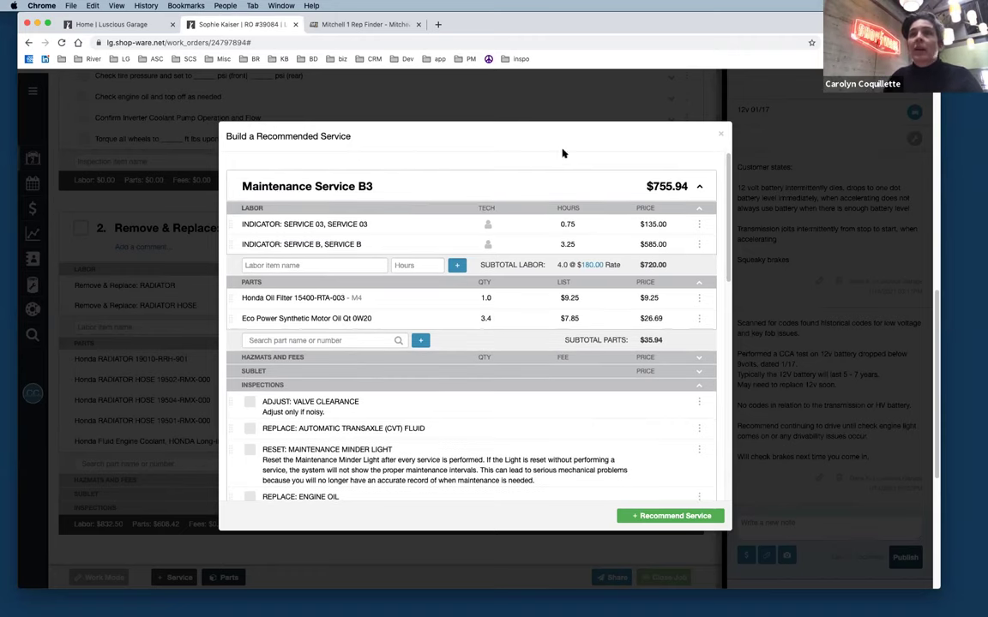
Step: Recommend Maintenance Service B3 on the work order and mark it as approved by phone
{"action": "left_click", "coordinate": [691, 516]}
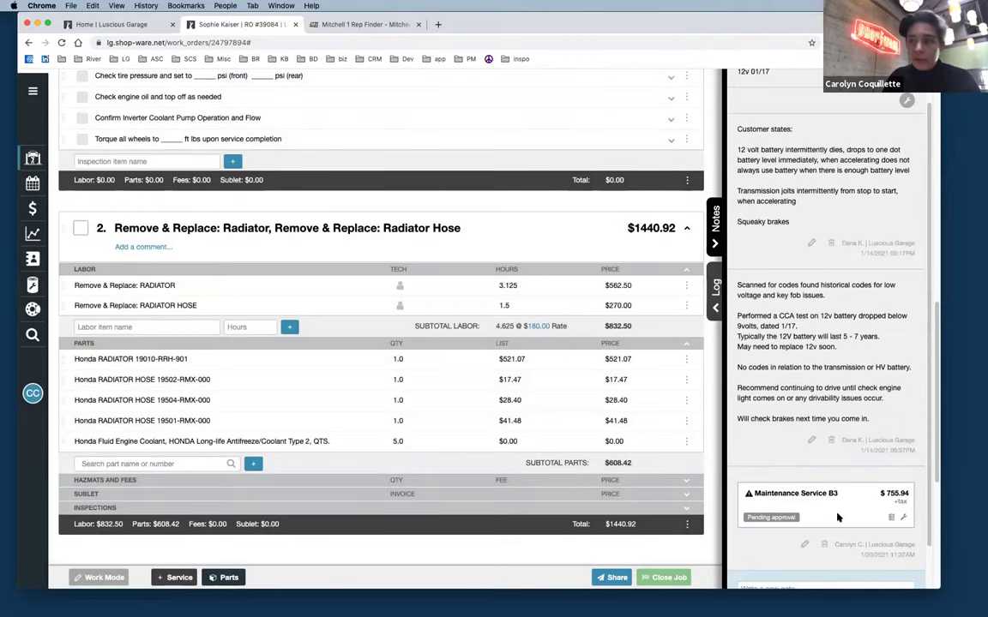
{"action": "left_click", "coordinate": [903, 517]}
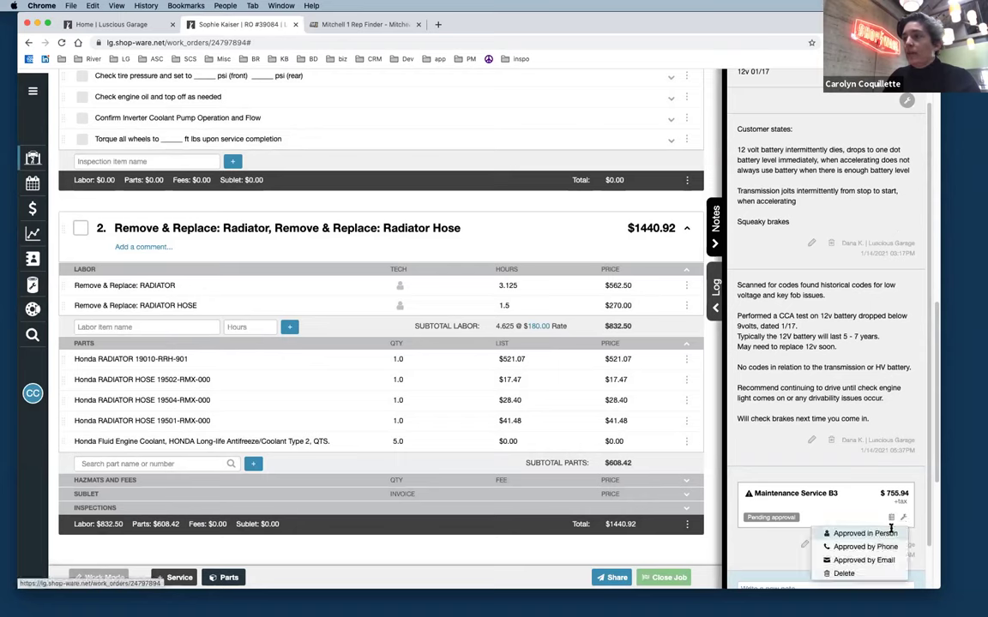
{"action": "left_click", "coordinate": [858, 547]}
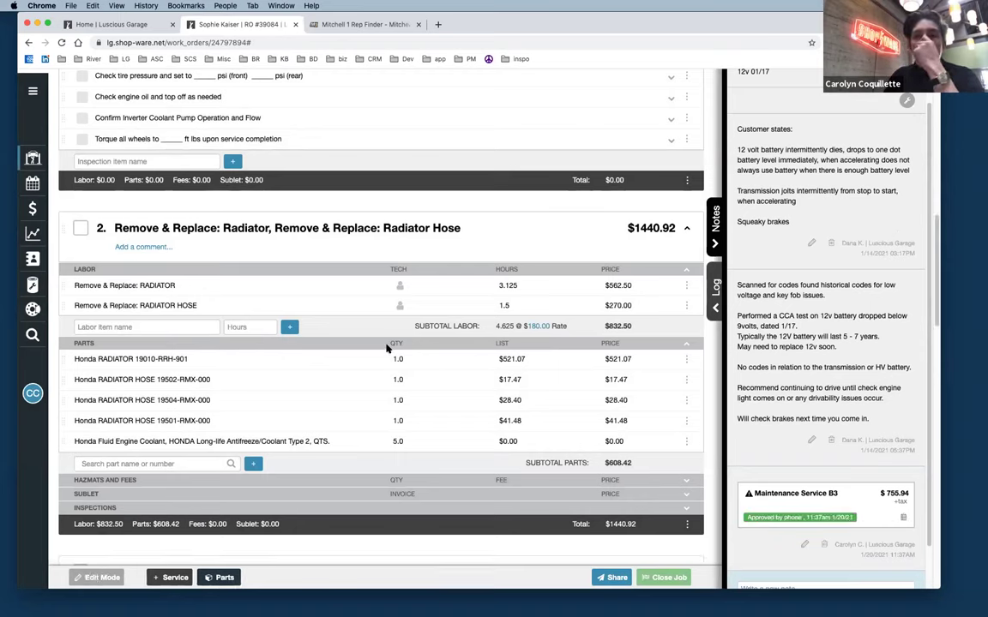
Step: Switch the work order from editing to Work Mode at Maintenance Service B3
{"action": "scroll", "coordinate": [386, 348], "scroll_direction": "down", "scroll_amount": 3}
{"action": "scroll", "coordinate": [386, 348], "scroll_direction": "down", "scroll_amount": 2}
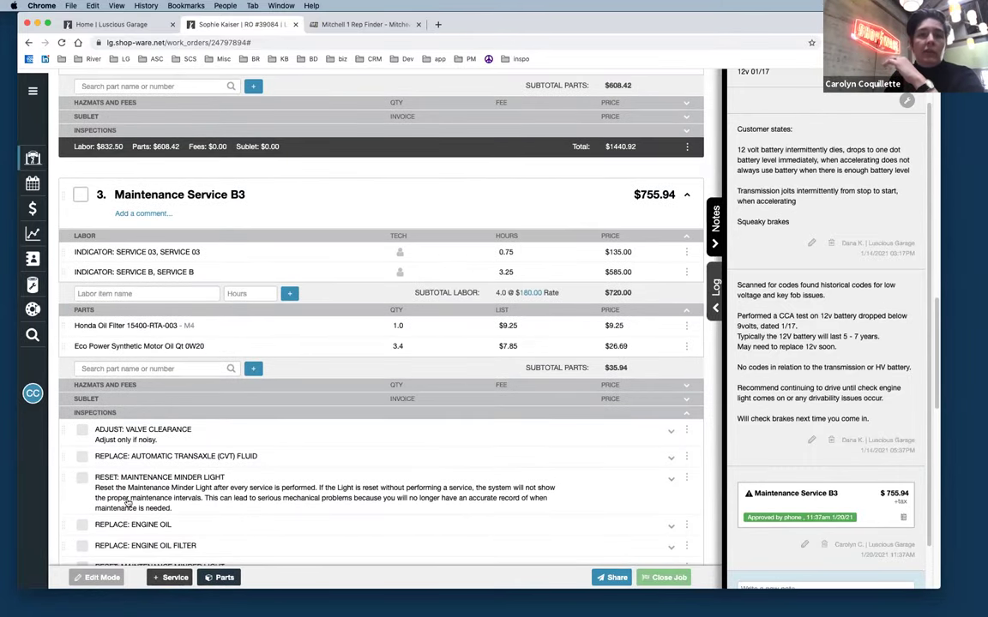
{"action": "left_click", "coordinate": [90, 577]}
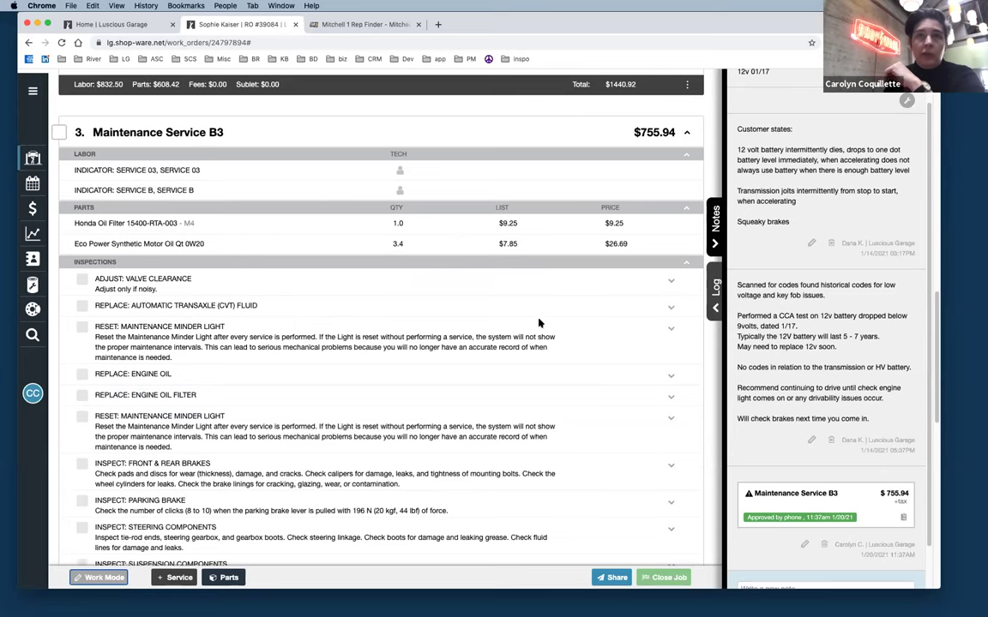
Step: Review Maintenance Service B3's inspection checklist and parts, along with the radiator service above it, as shown to the technician
{"action": "scroll", "coordinate": [486, 292], "scroll_direction": "down", "scroll_amount": 5}
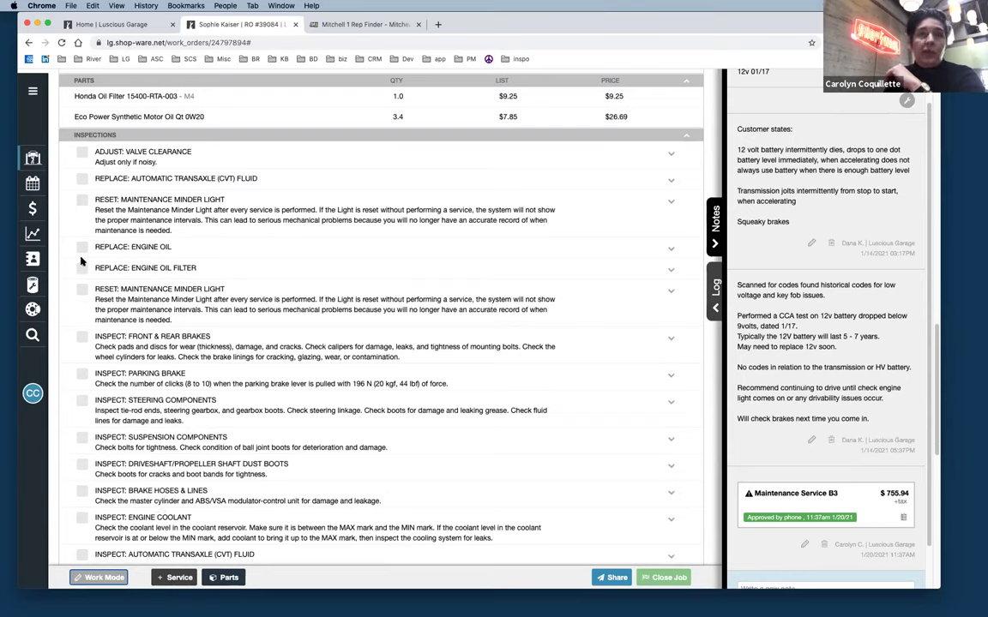
{"action": "scroll", "coordinate": [305, 329], "scroll_direction": "up", "scroll_amount": 1}
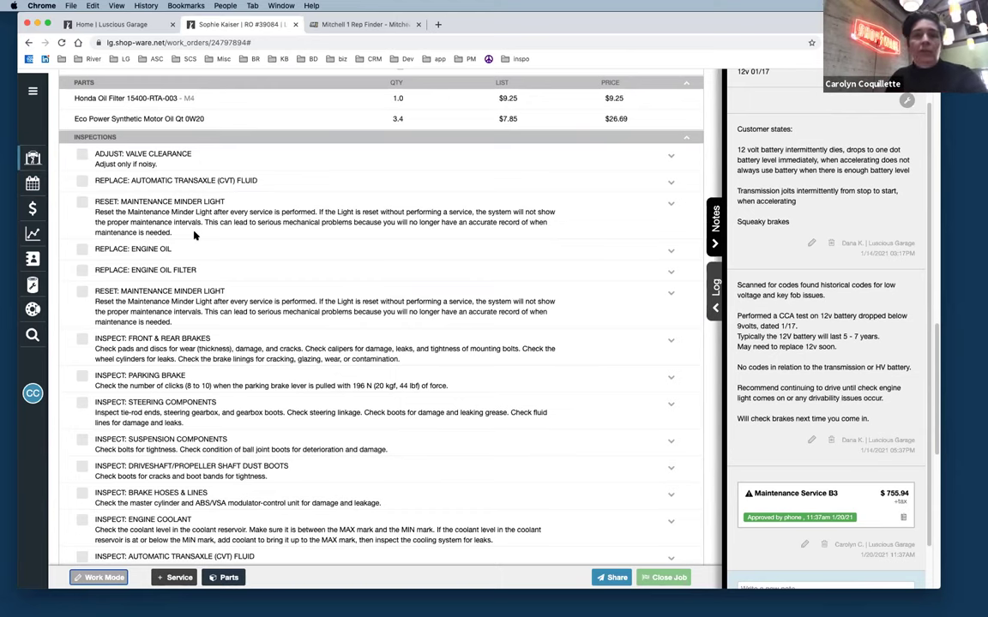
{"action": "scroll", "coordinate": [233, 294], "scroll_direction": "down", "scroll_amount": 3}
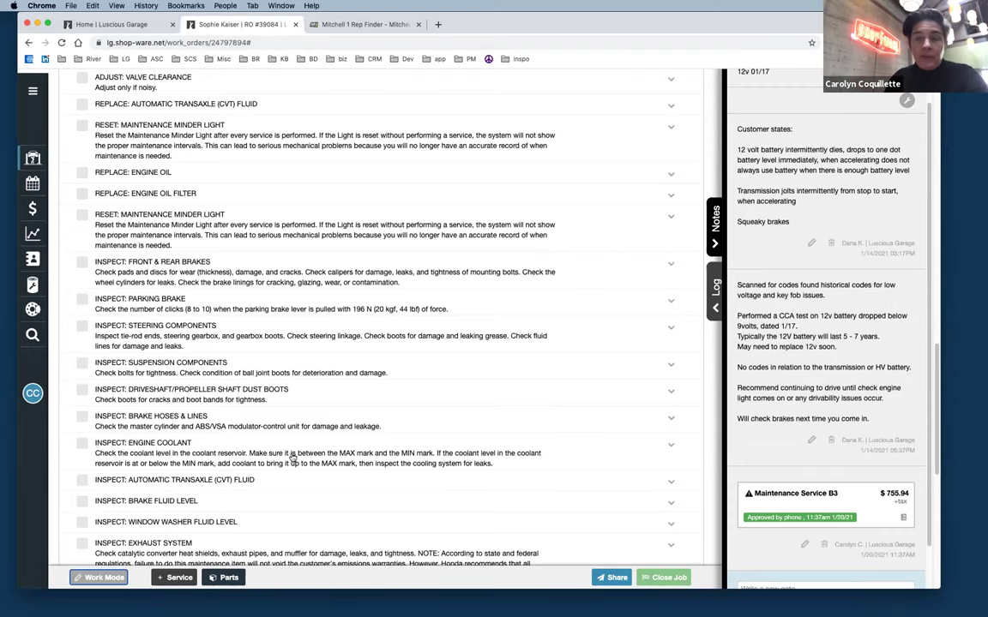
{"action": "scroll", "coordinate": [294, 457], "scroll_direction": "down", "scroll_amount": 5}
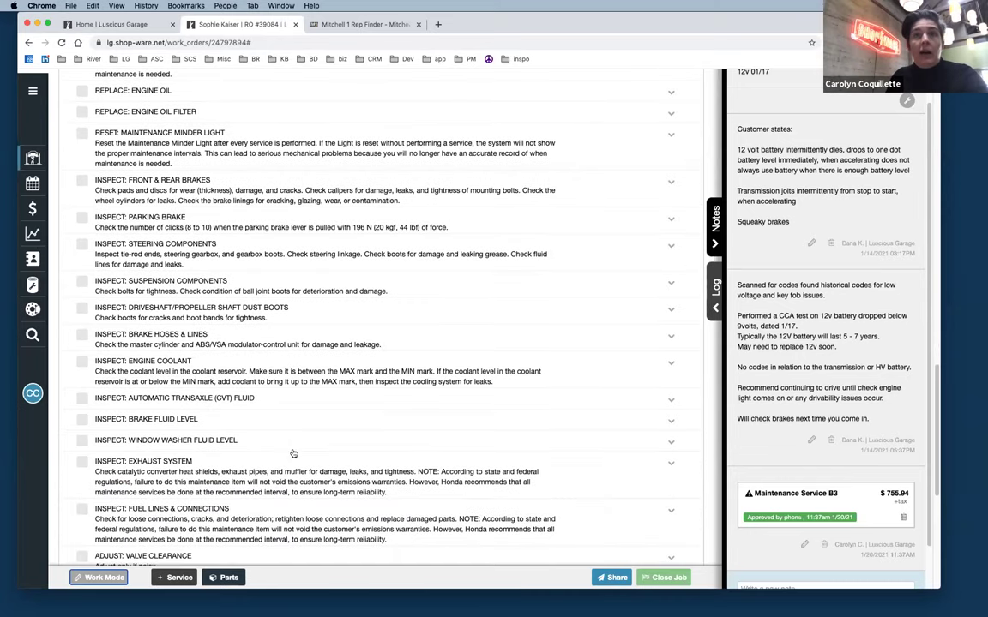
{"action": "scroll", "coordinate": [288, 453], "scroll_direction": "up", "scroll_amount": 12}
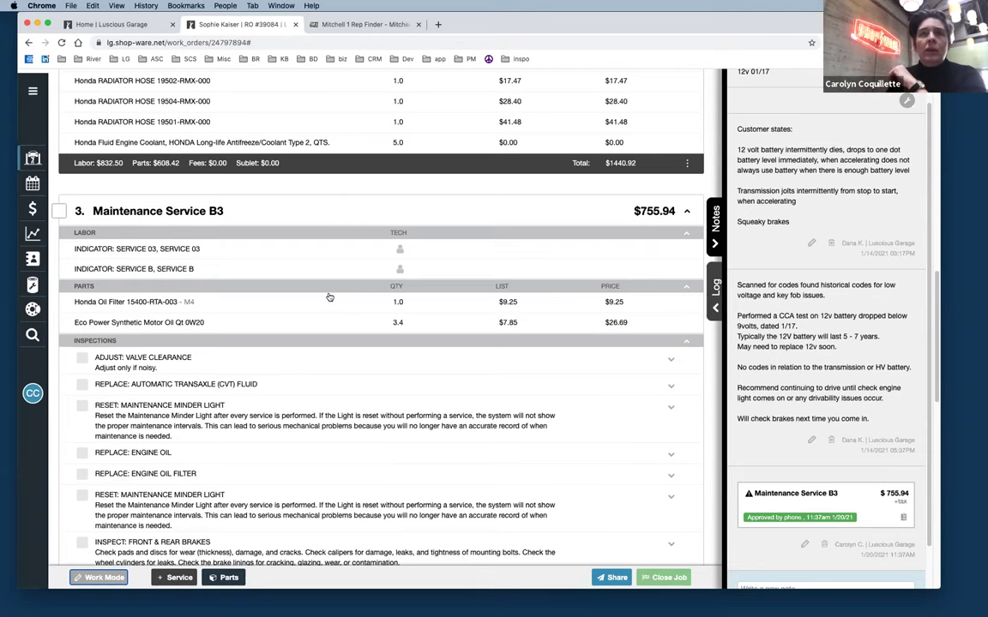
{"action": "scroll", "coordinate": [368, 301], "scroll_direction": "up", "scroll_amount": 3}
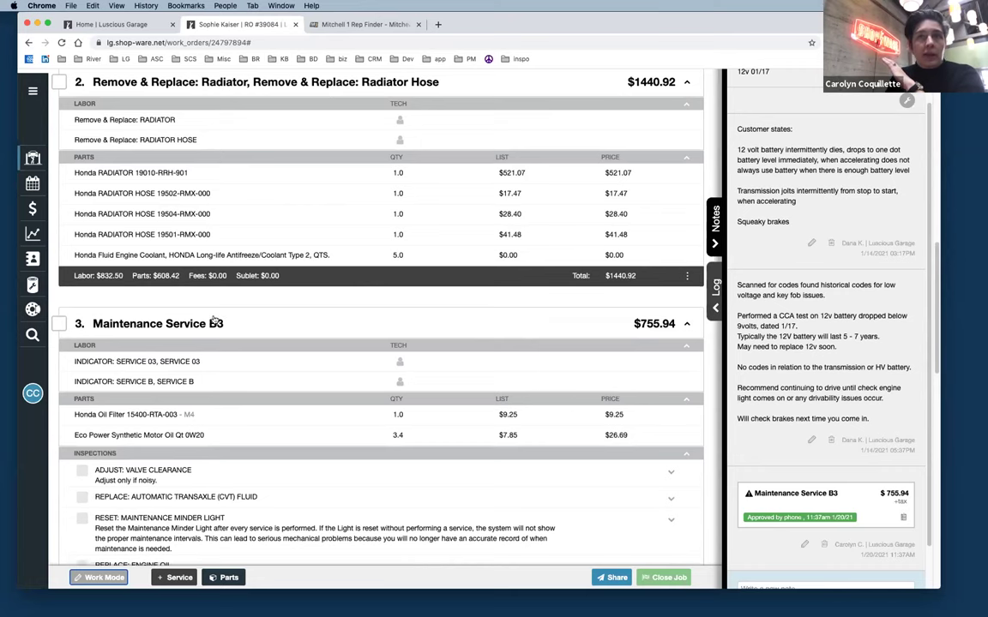
{"action": "scroll", "coordinate": [285, 294], "scroll_direction": "up", "scroll_amount": 1}
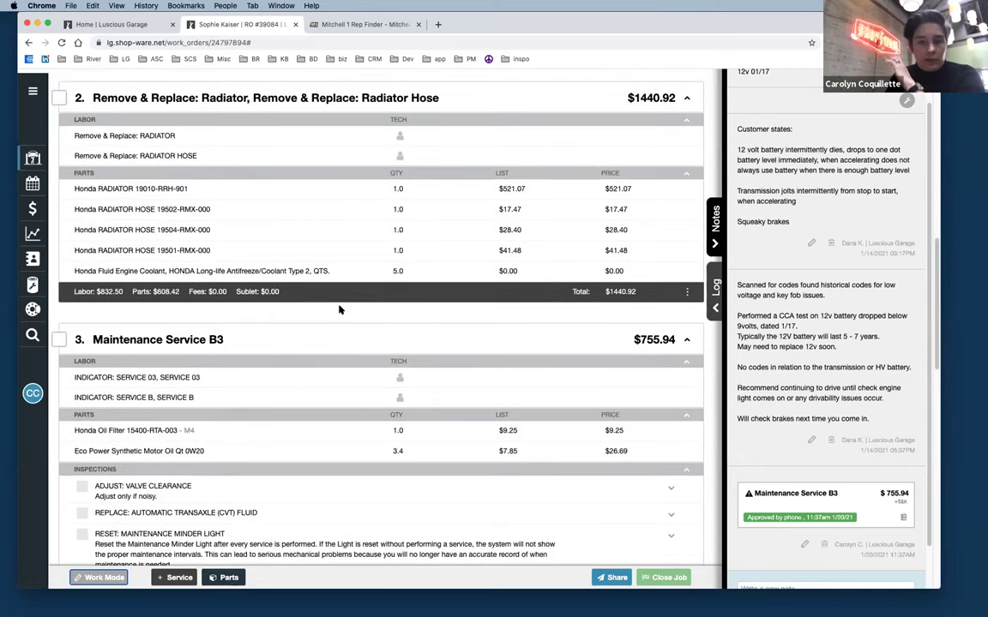